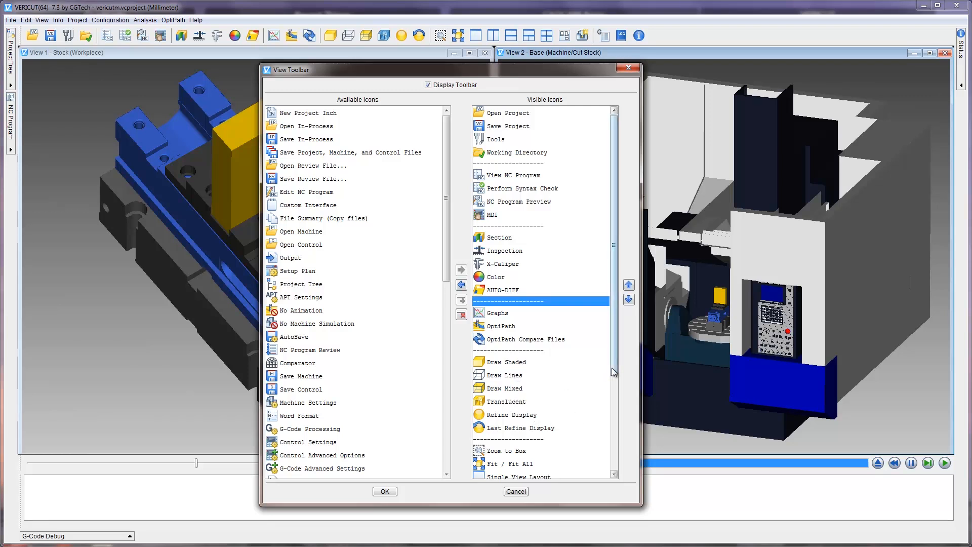
- Look through the remaining visible icons in the toolbar setup and accept the current toolbar layout
drag(611, 367, 615, 458)
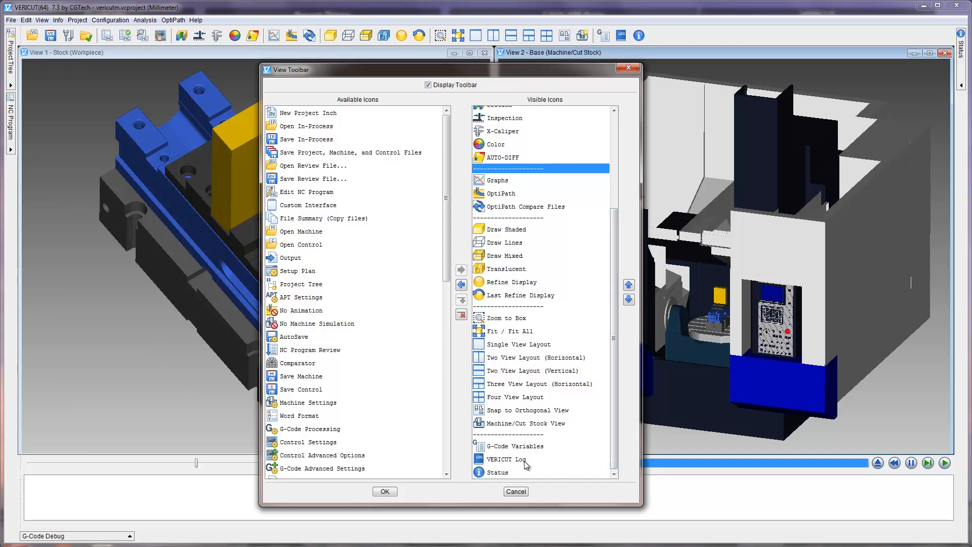
click(386, 492)
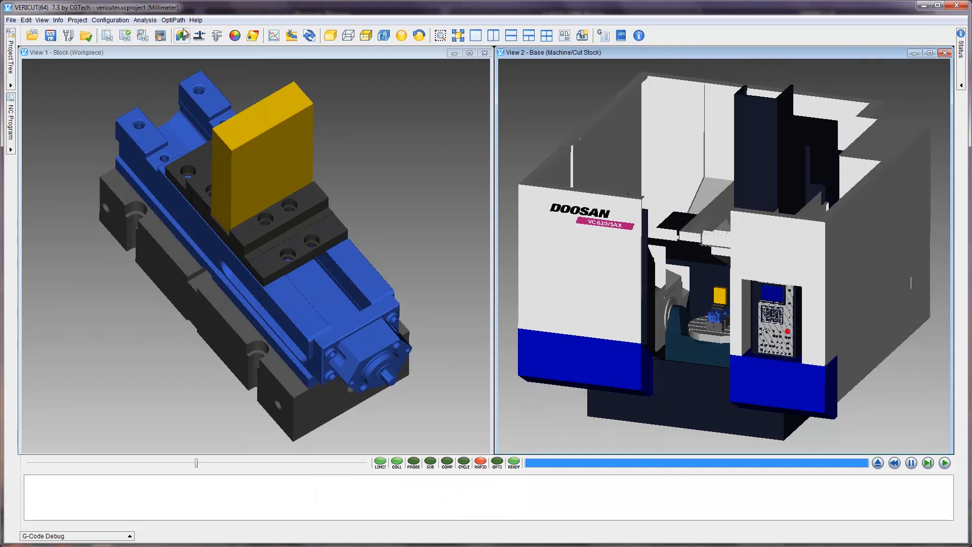
click(26, 20)
mouse_move(39, 22)
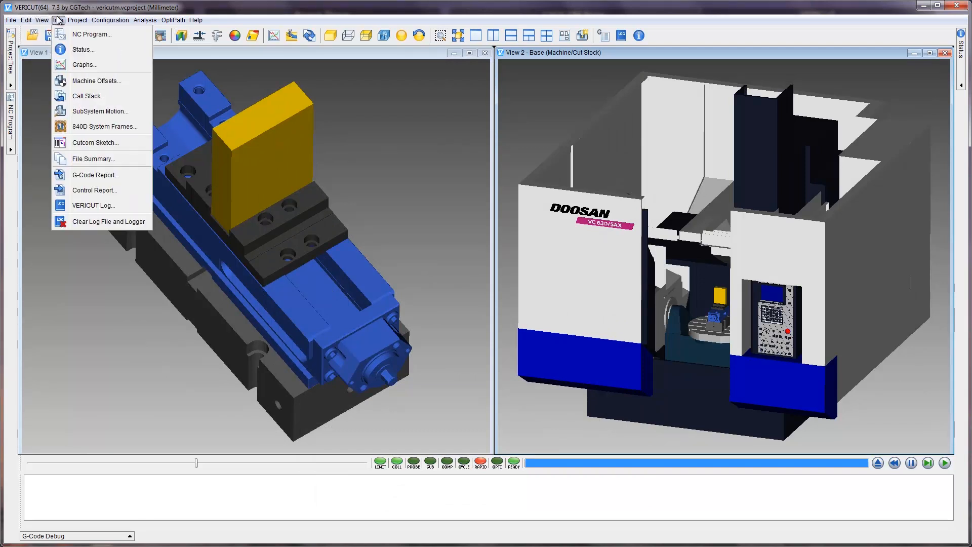
mouse_move(101, 23)
mouse_move(135, 24)
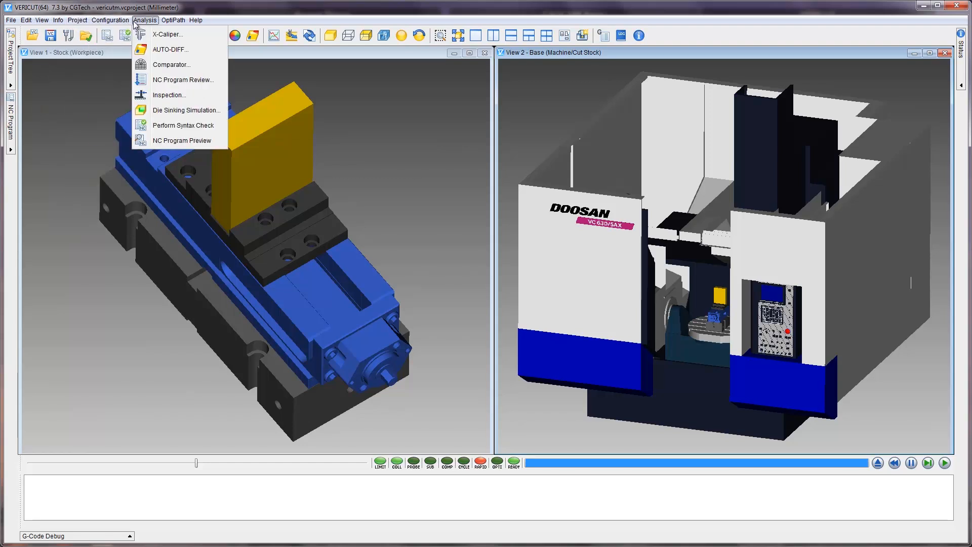
mouse_move(192, 26)
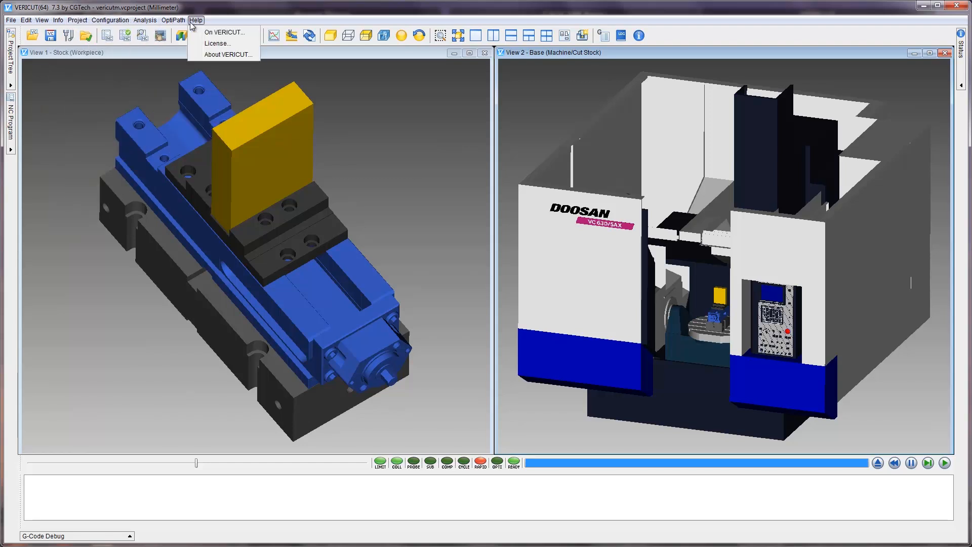
- Rotate the stock view to a lower viewing angle on the vise, pan it, and fit the model in View 1
click(390, 167)
right_click(375, 147)
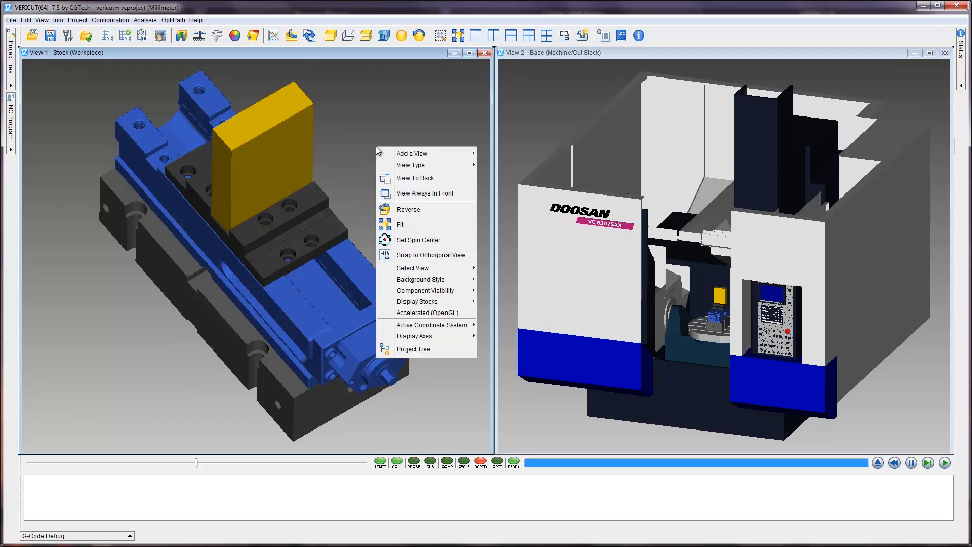
click(409, 223)
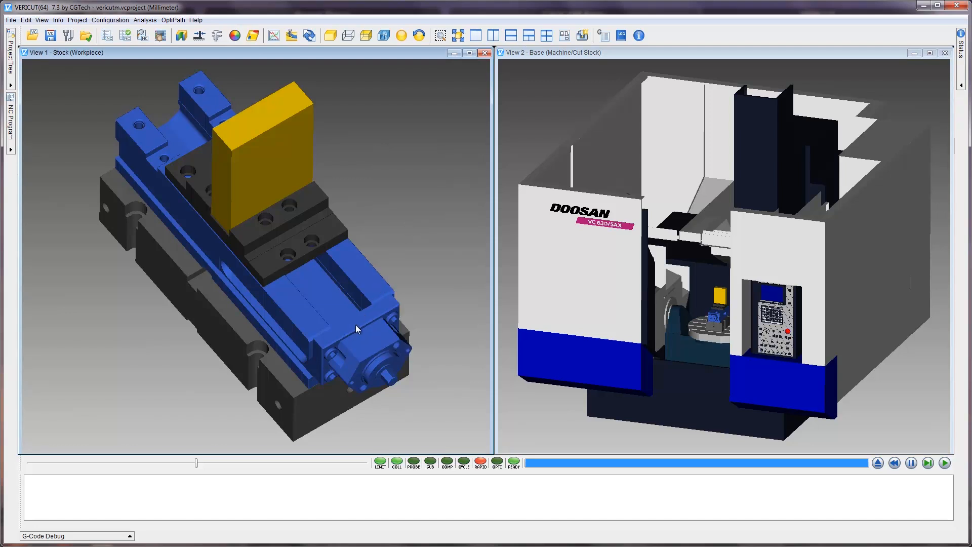
drag(355, 324, 333, 195)
middle_drag(333, 194, 333, 257)
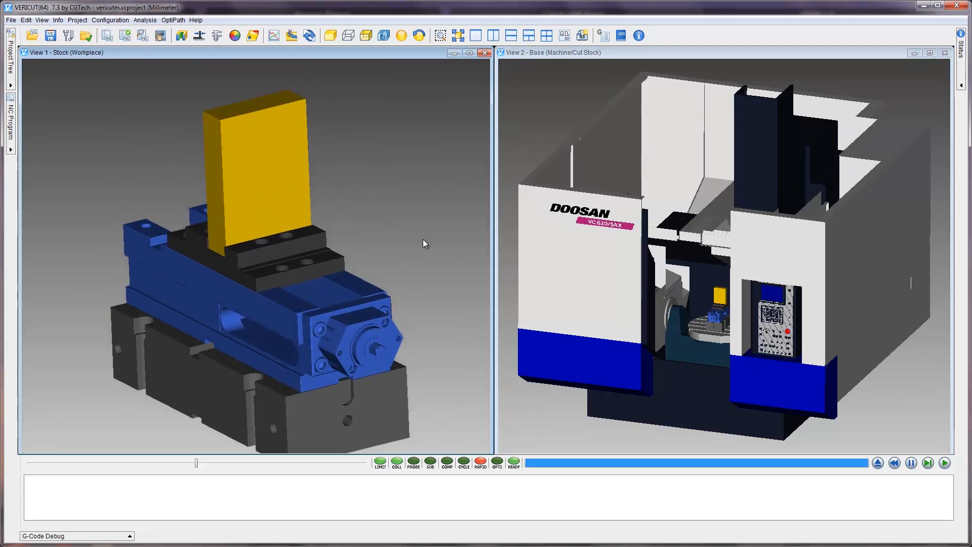
middle_drag(424, 239, 256, 245)
right_click(280, 242)
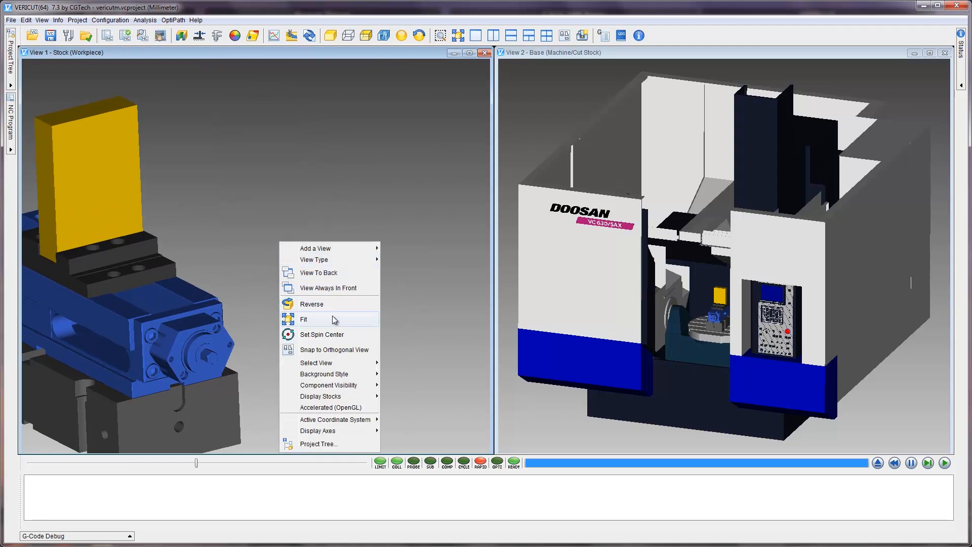
click(333, 312)
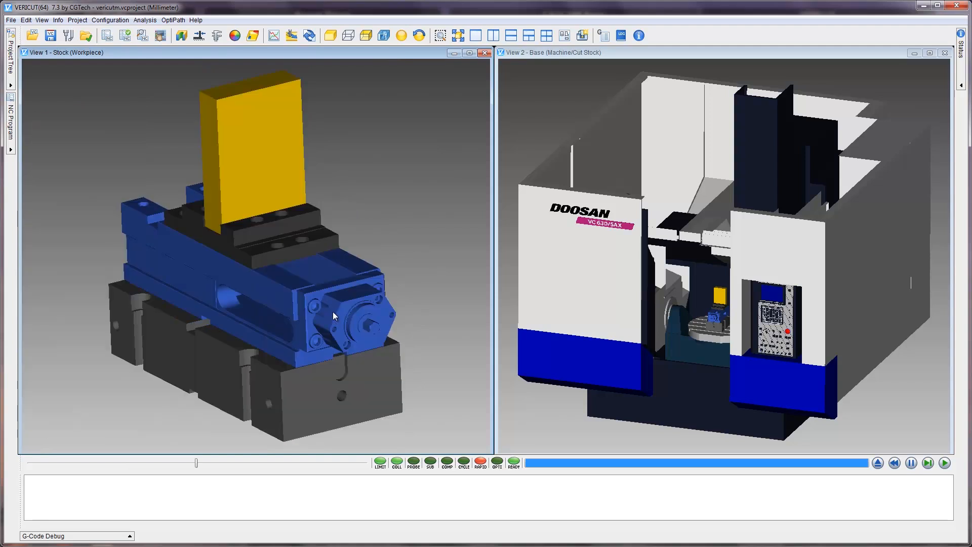
- Show the project tree, look over its contents, and hide and restore its strip of shortcut icons
click(11, 87)
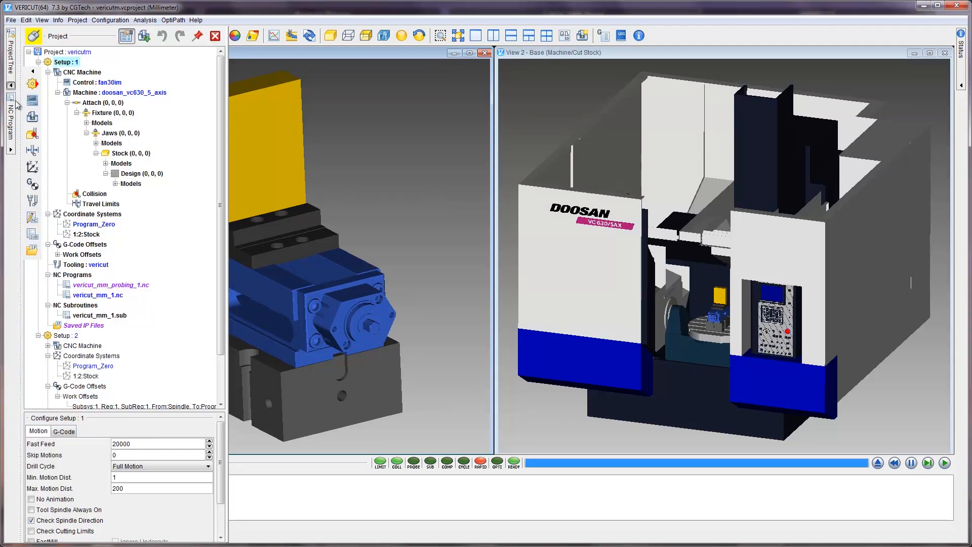
drag(221, 131, 233, 107)
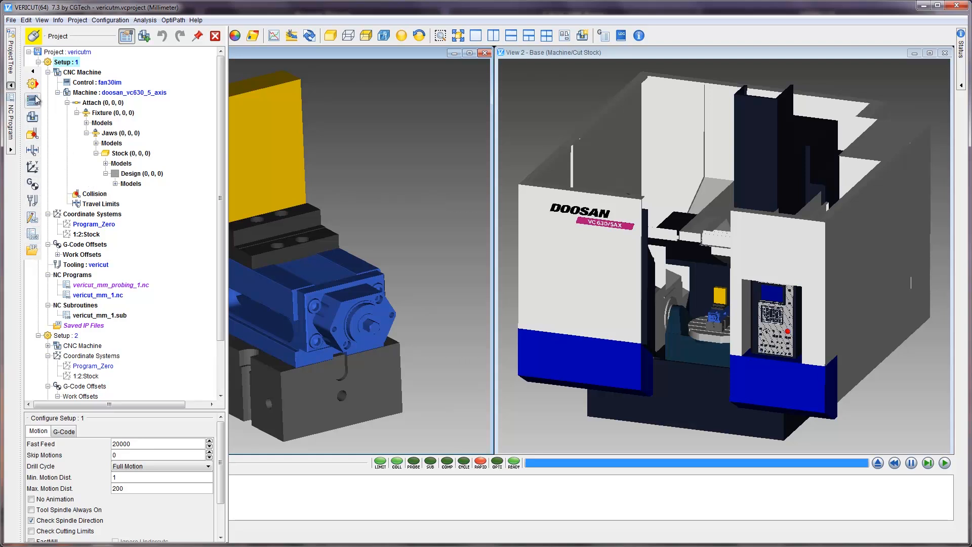
click(33, 73)
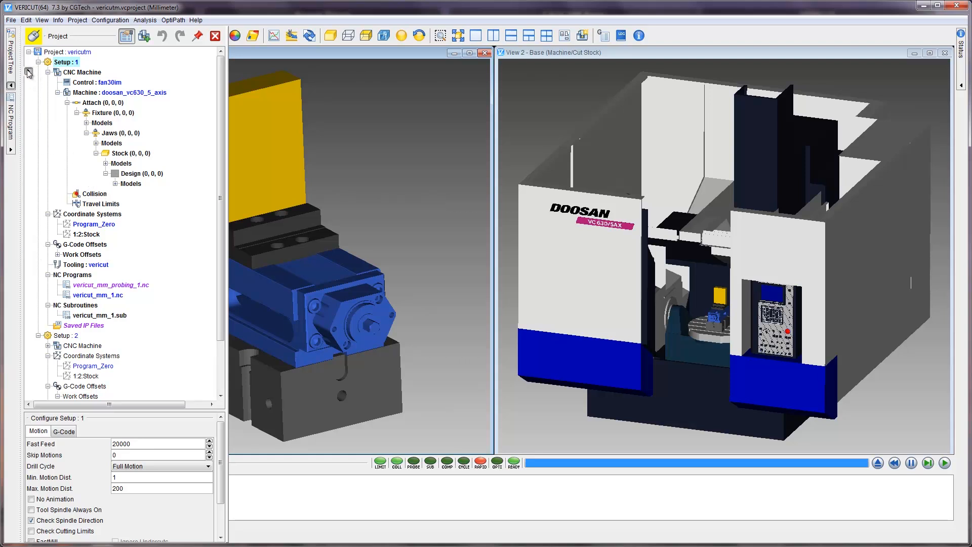
click(29, 71)
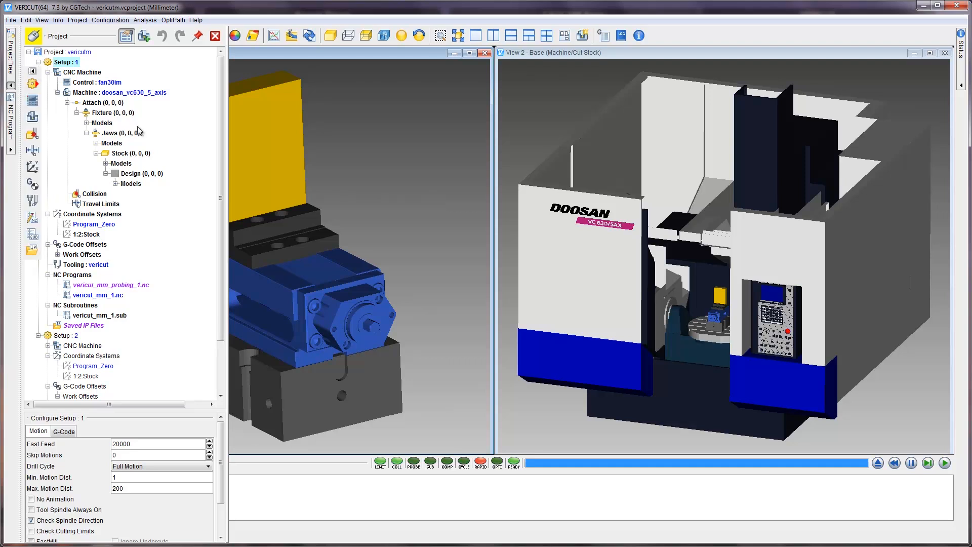
- Run the machining simulation while following the vericut_mm_1.nc listing, and advance it by a single block
click(11, 151)
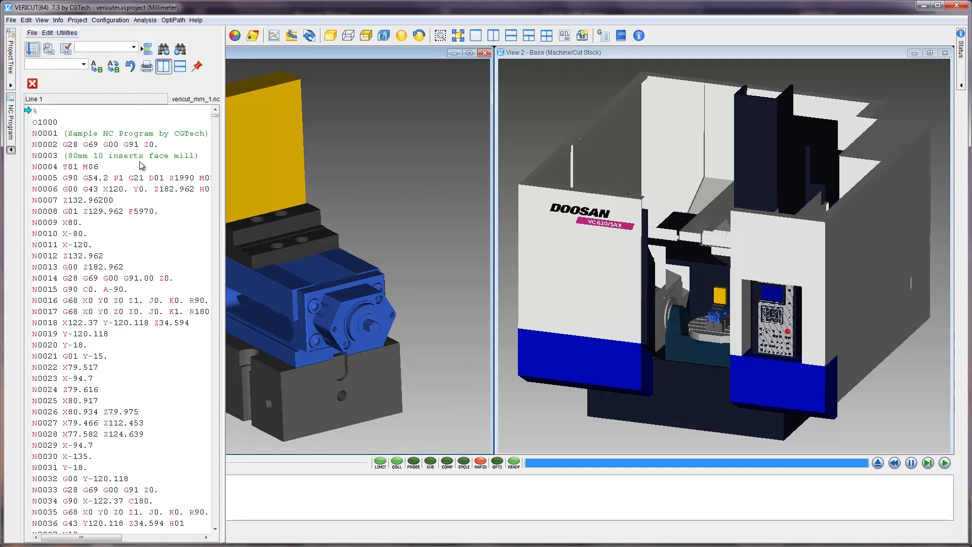
click(946, 463)
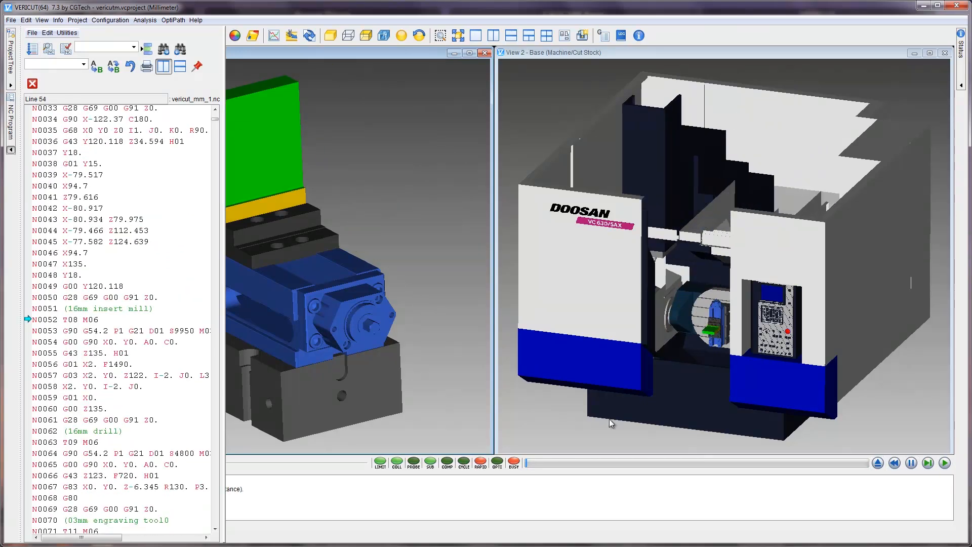
click(10, 151)
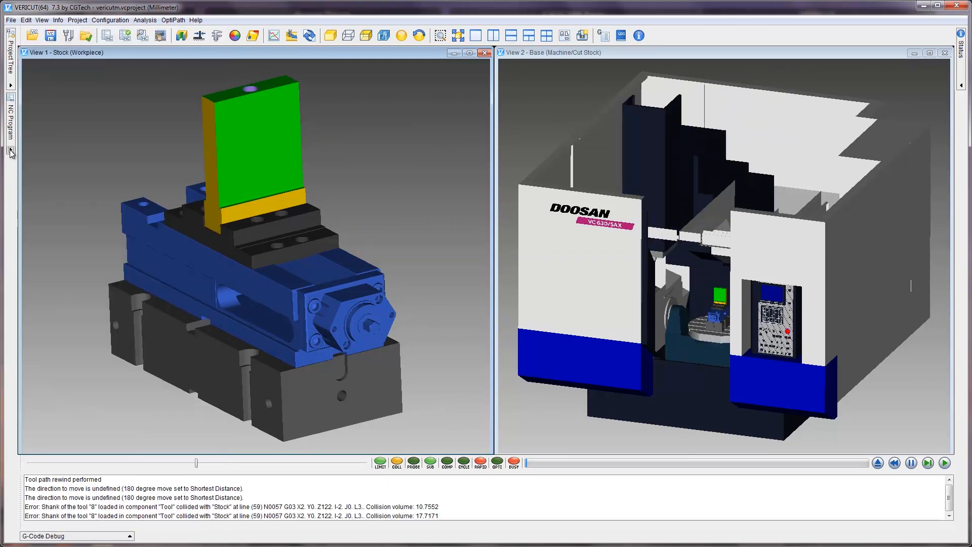
click(10, 150)
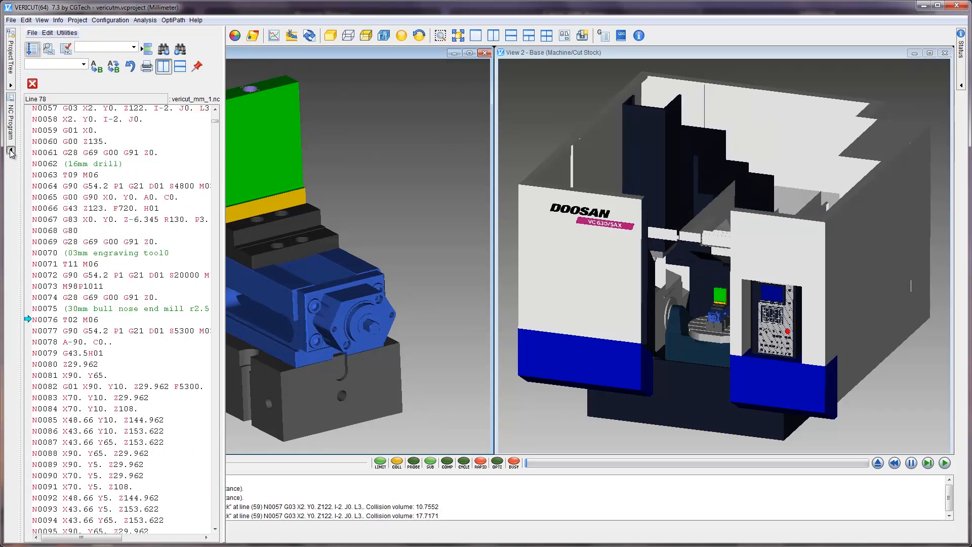
click(11, 151)
click(10, 150)
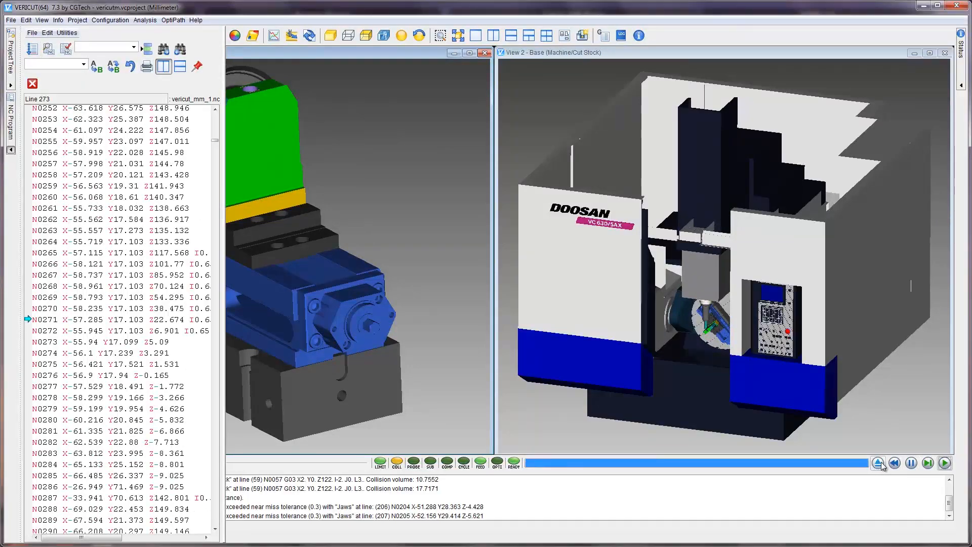
click(929, 463)
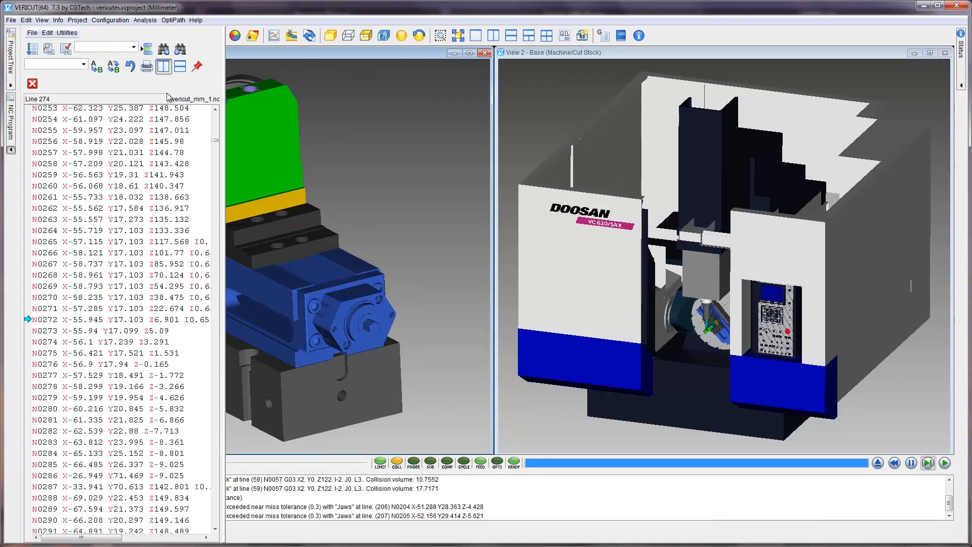
- Pin the NC program listing so it stays open beside the views, and fit the models in both views
click(197, 67)
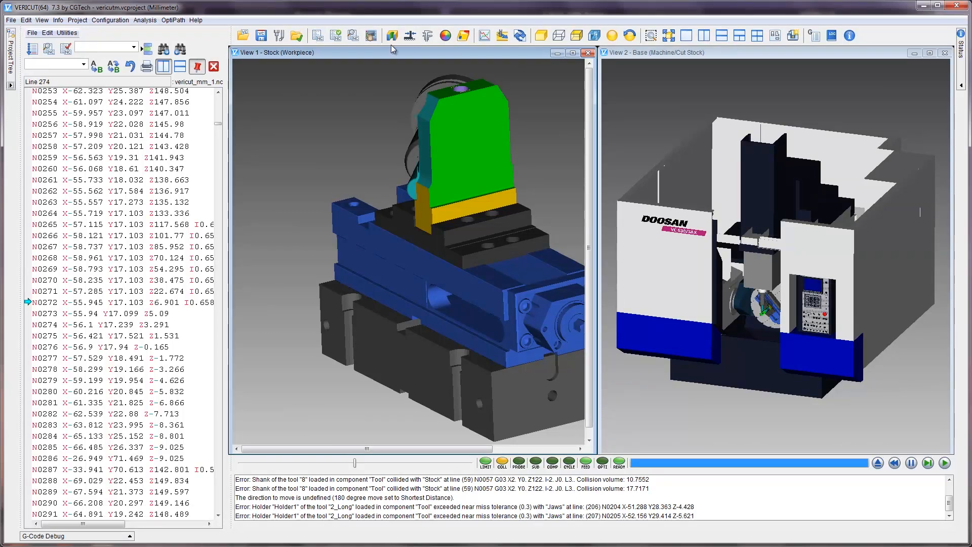
click(669, 35)
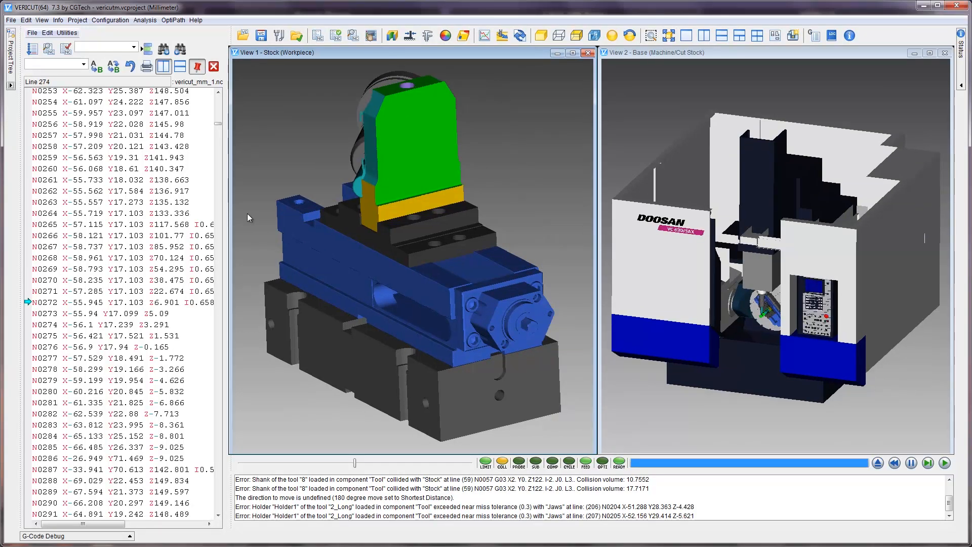
- Show the project tree and select the Design models and the vericut_mm_probing_1.nc program of Setup 1
click(10, 86)
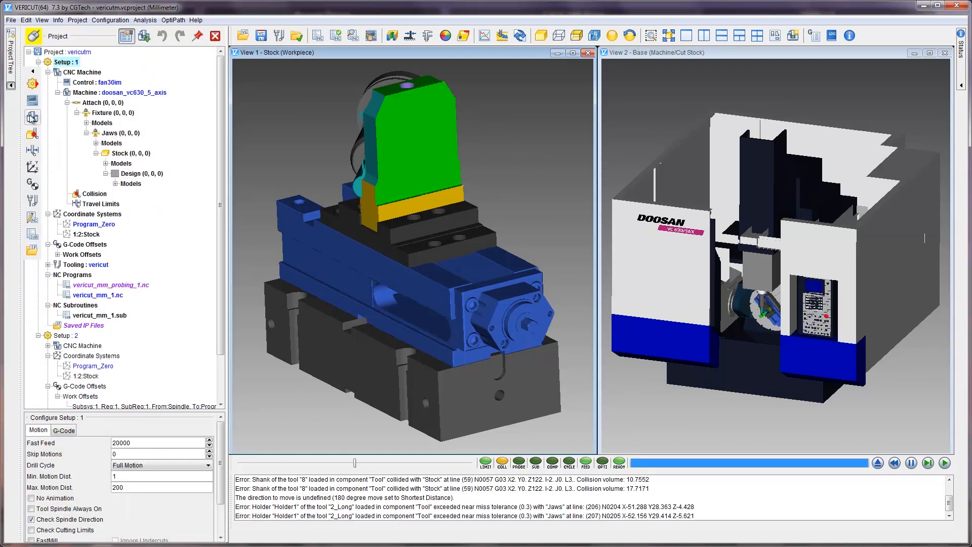
drag(221, 262, 223, 200)
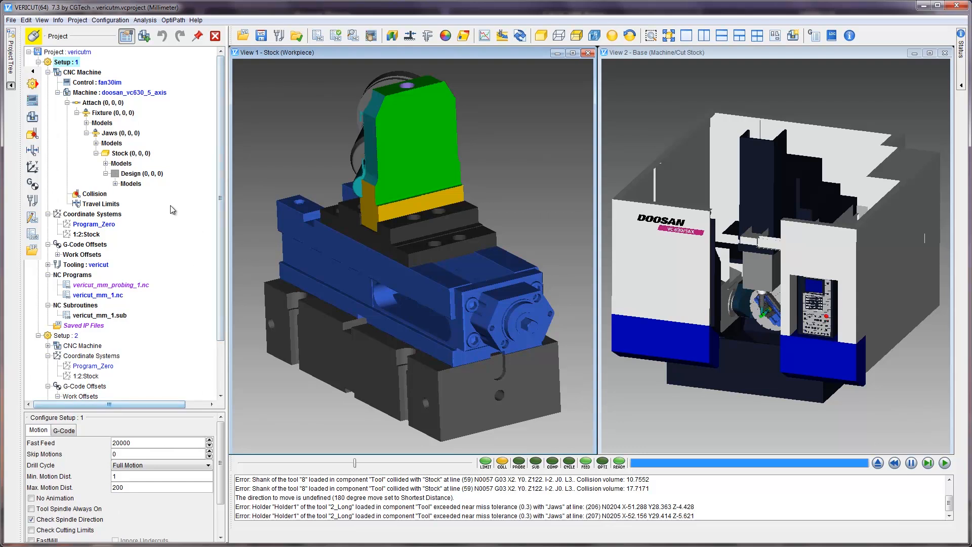
click(130, 183)
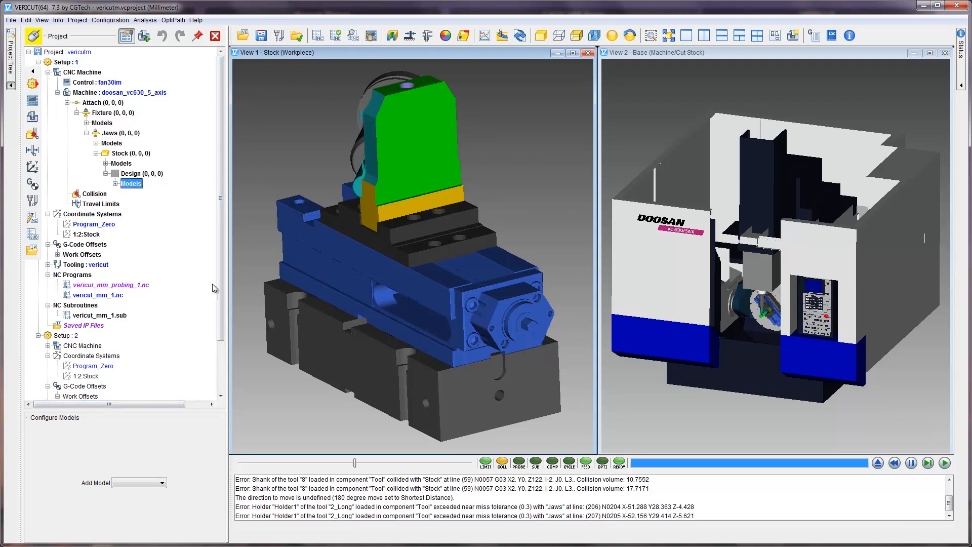
click(89, 286)
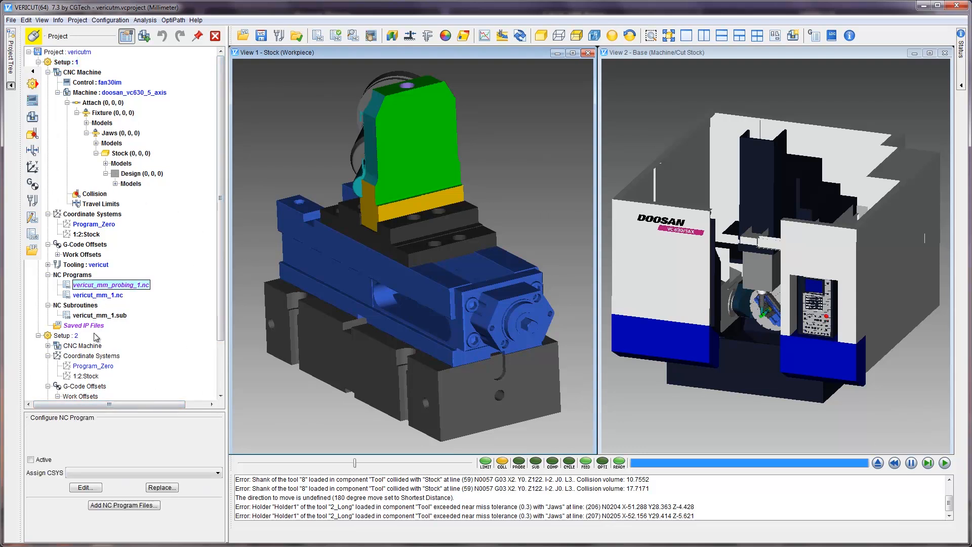
- Switch to Setup 2 by selecting its coordinate systems, and open the settings of its work offset
click(92, 356)
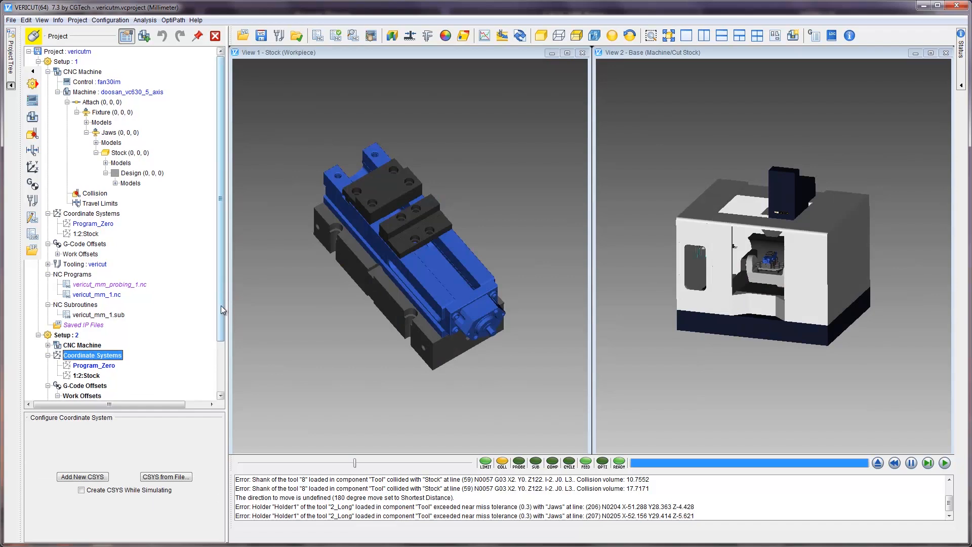
scroll(164, 345, down, 2)
click(91, 349)
- Return to Setup 1 and view the settings of its G-Code Offsets, Fixture component and the setup itself
click(93, 228)
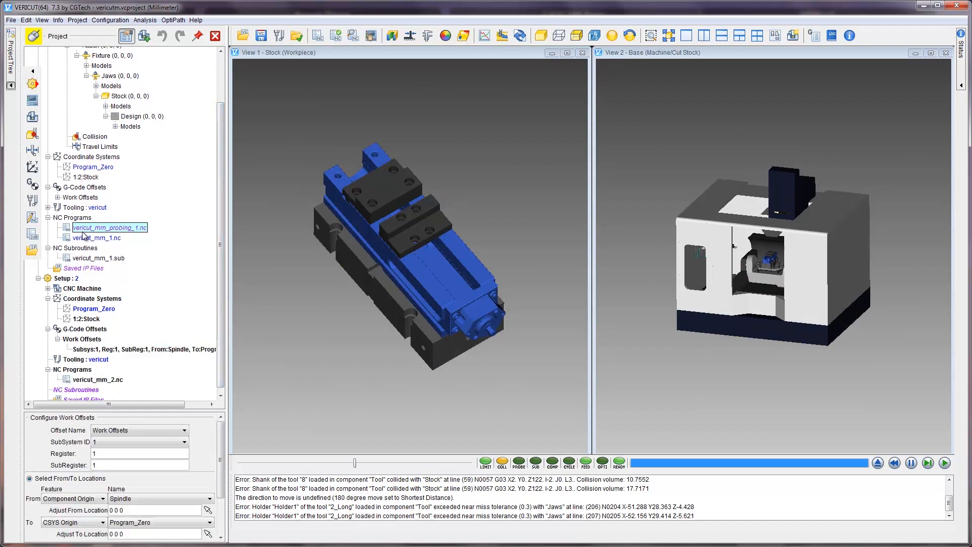
click(99, 188)
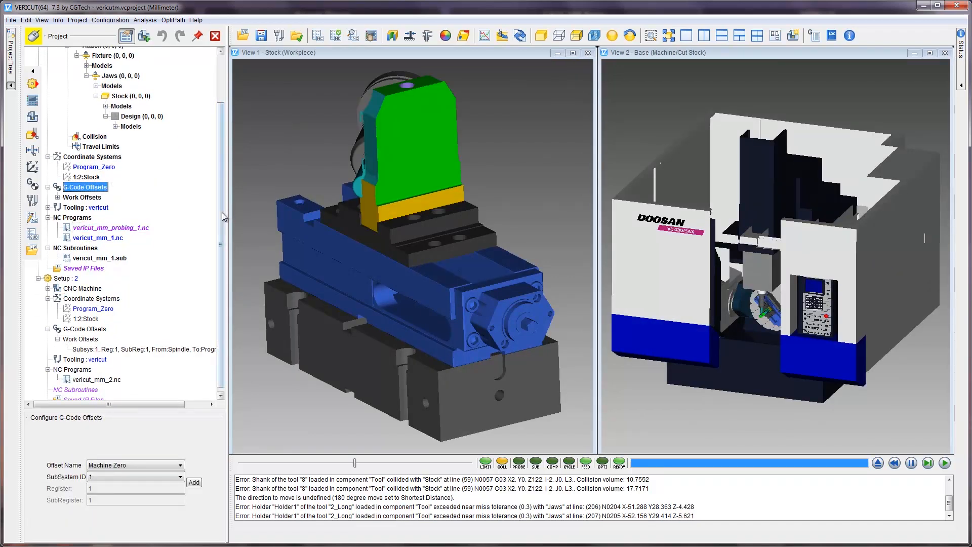
scroll(221, 215, up, 2)
click(103, 113)
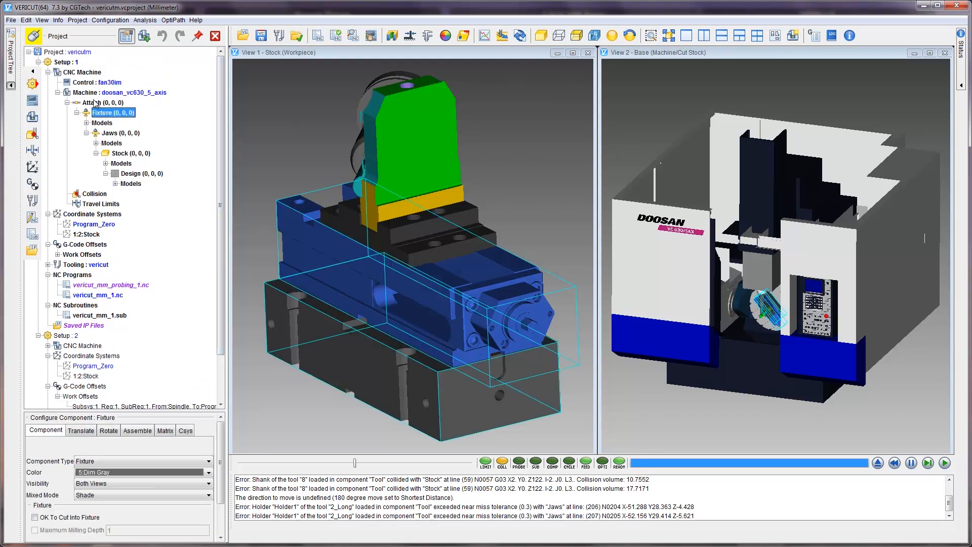
click(81, 74)
click(61, 63)
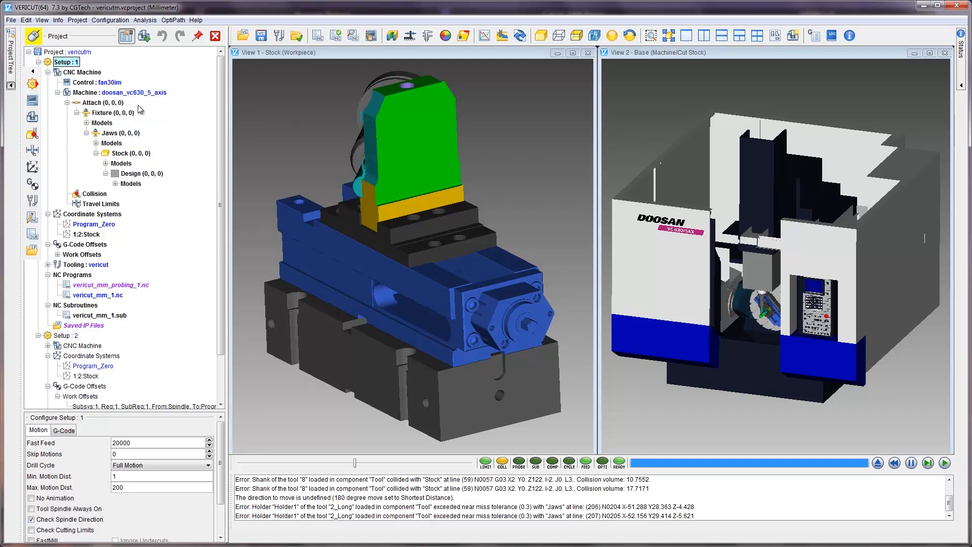
- Hide the project tree and view the Call Stack and SubSystem Motion information in G-Code Debug
click(11, 86)
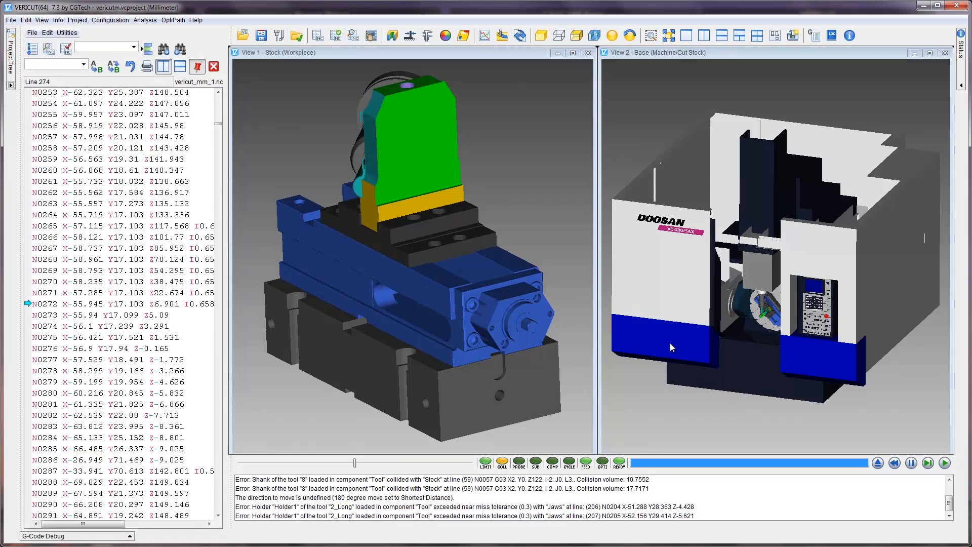
click(131, 537)
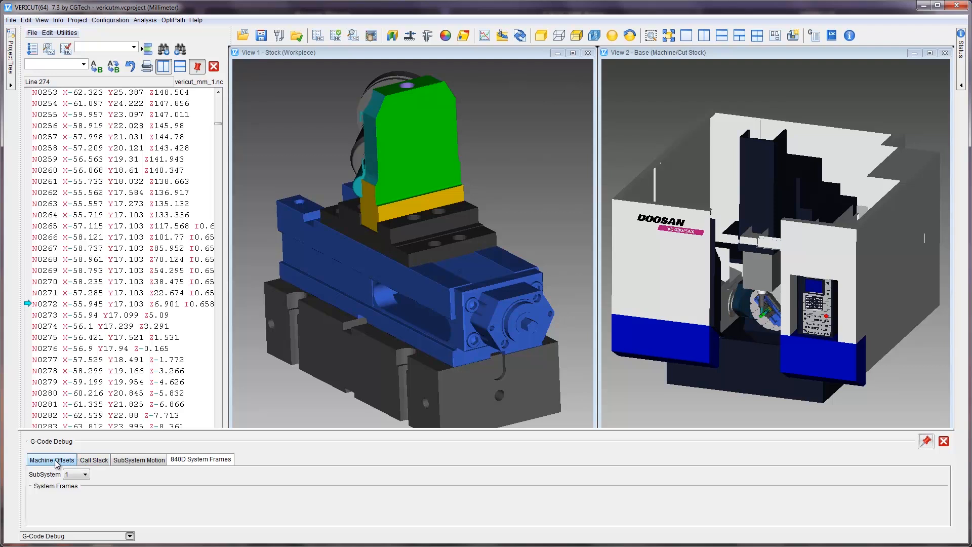
click(99, 463)
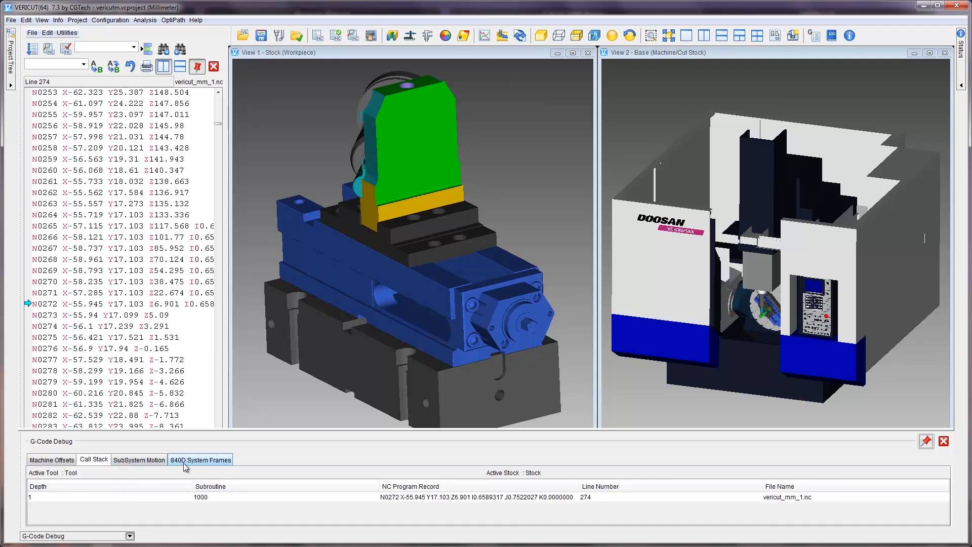
click(157, 463)
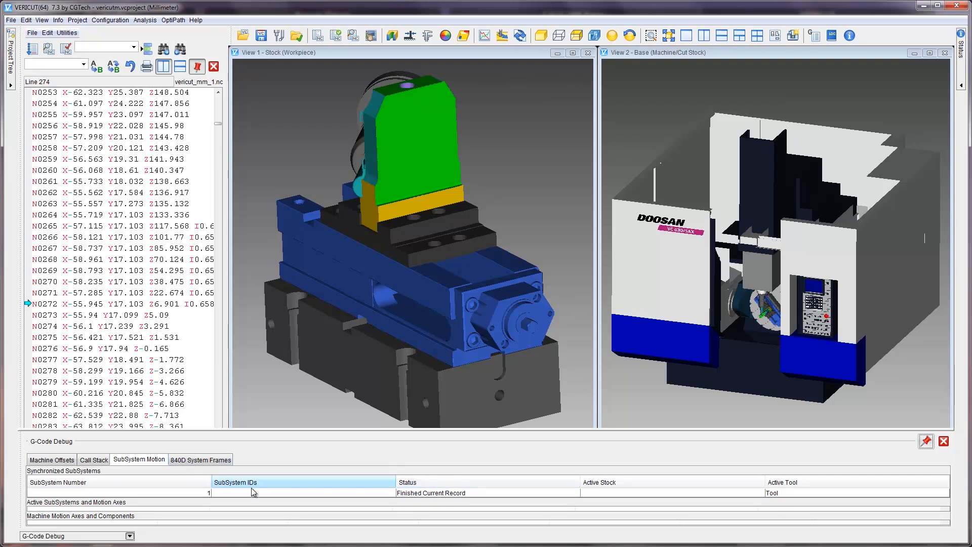
- View the 840D System Frames in G-Code Debug, and view the Status information of Setup 1, hiding both when done
click(213, 461)
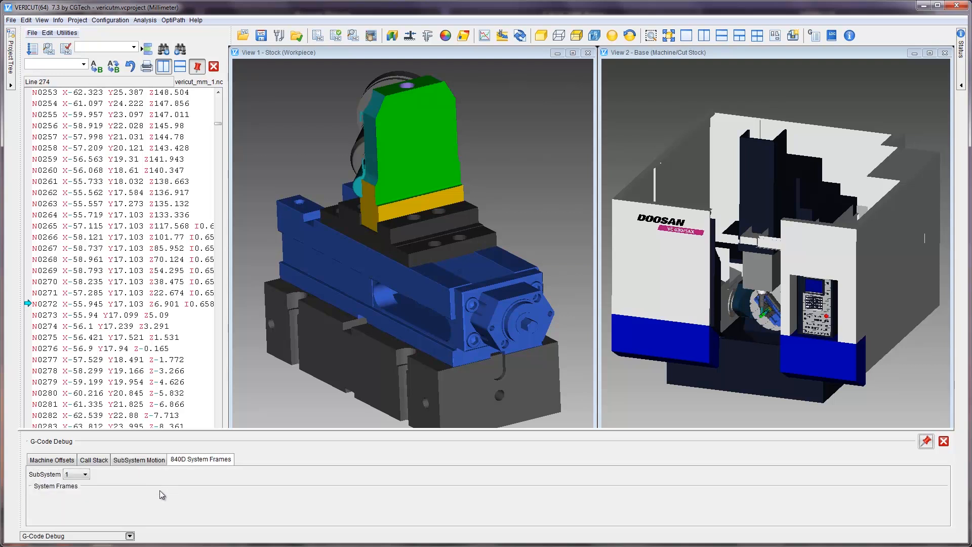
click(129, 536)
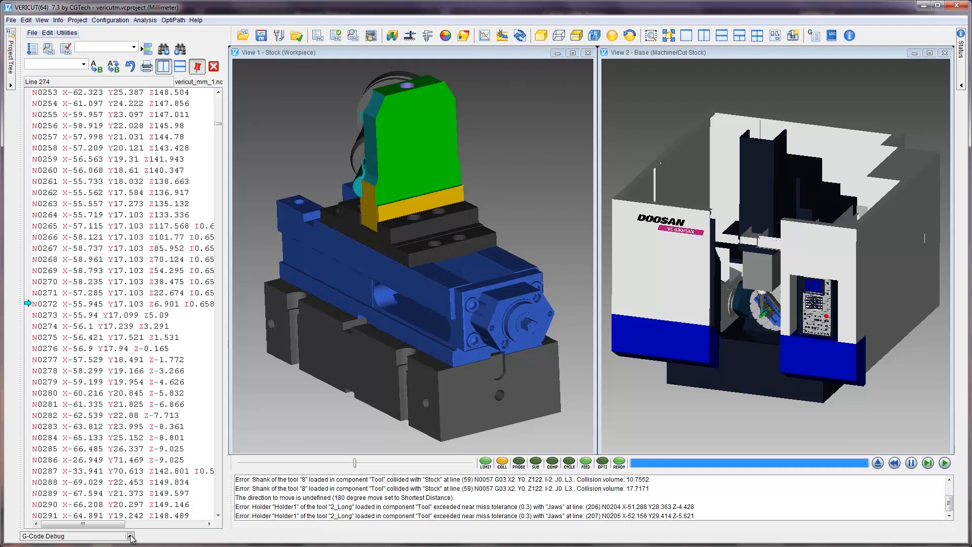
click(961, 86)
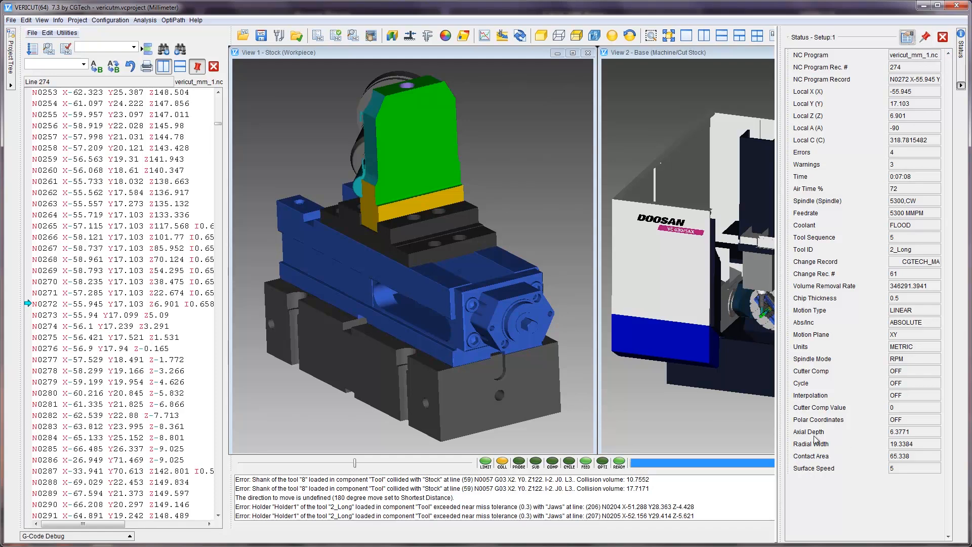
click(961, 86)
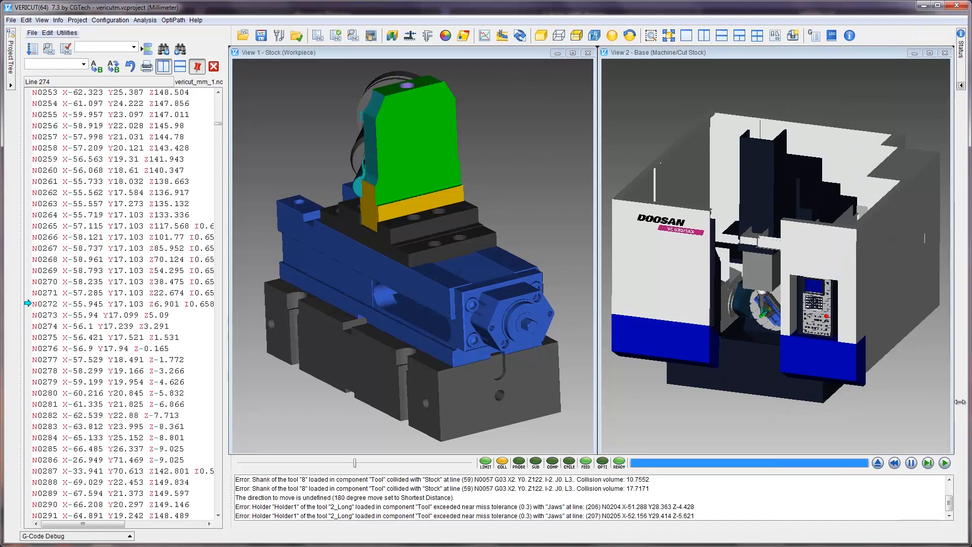
- Run the simulation, check the Status information while the part is being cut, and pause the run
click(945, 463)
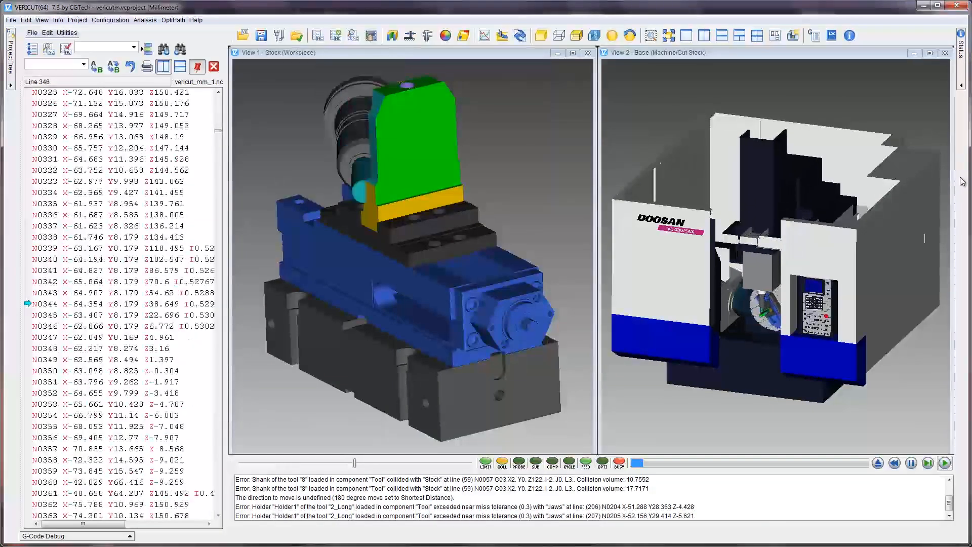
click(961, 85)
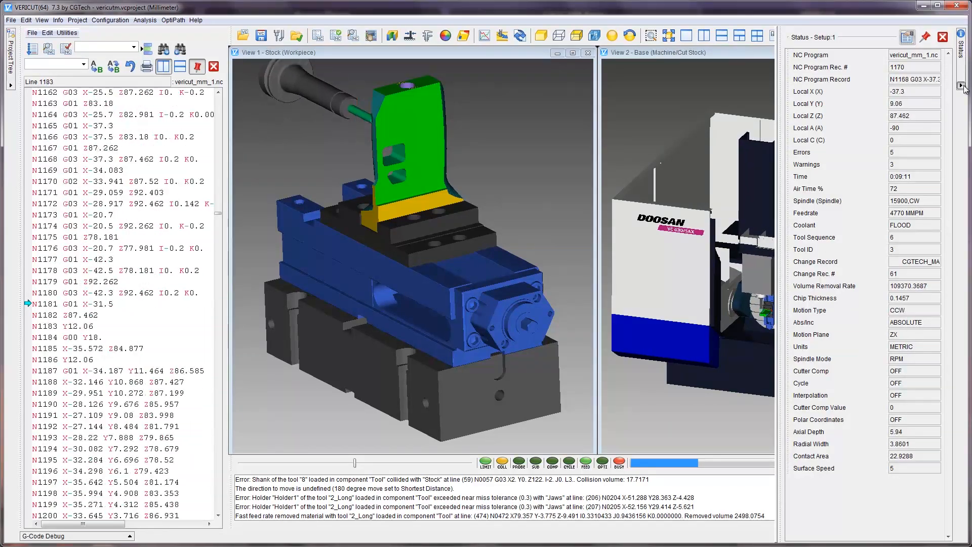
click(961, 85)
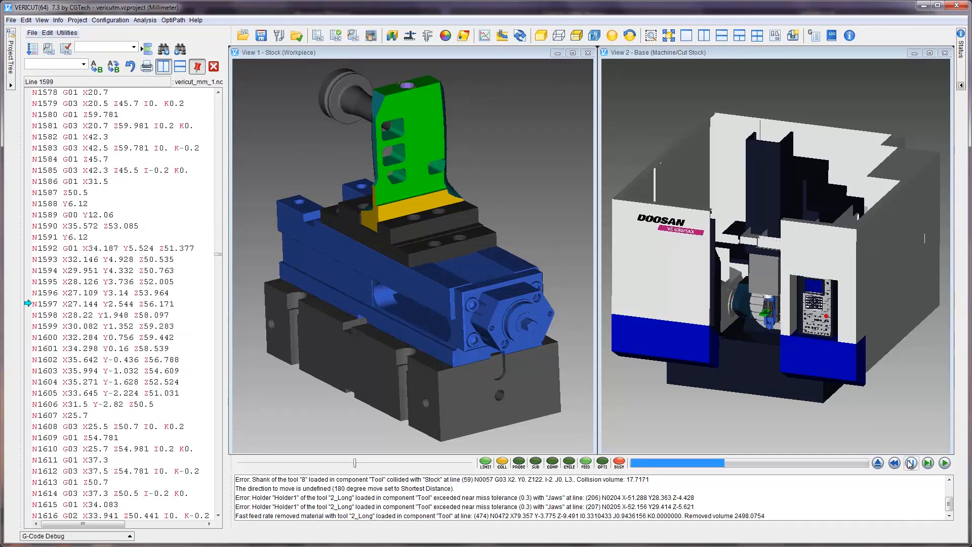
click(911, 464)
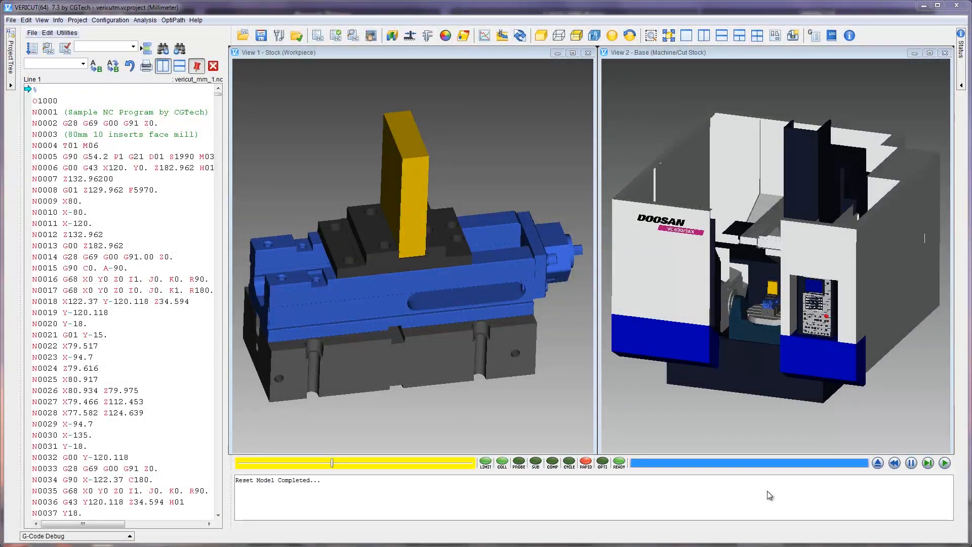
- Single-step the NC program from its start, facing the top of the stock, up to block N0017
click(928, 463)
click(928, 463)
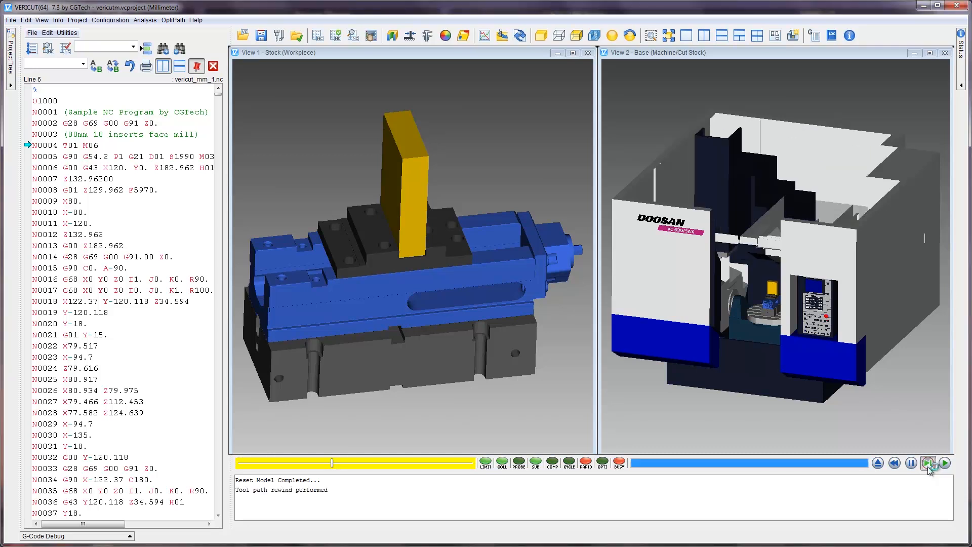
click(929, 466)
click(929, 467)
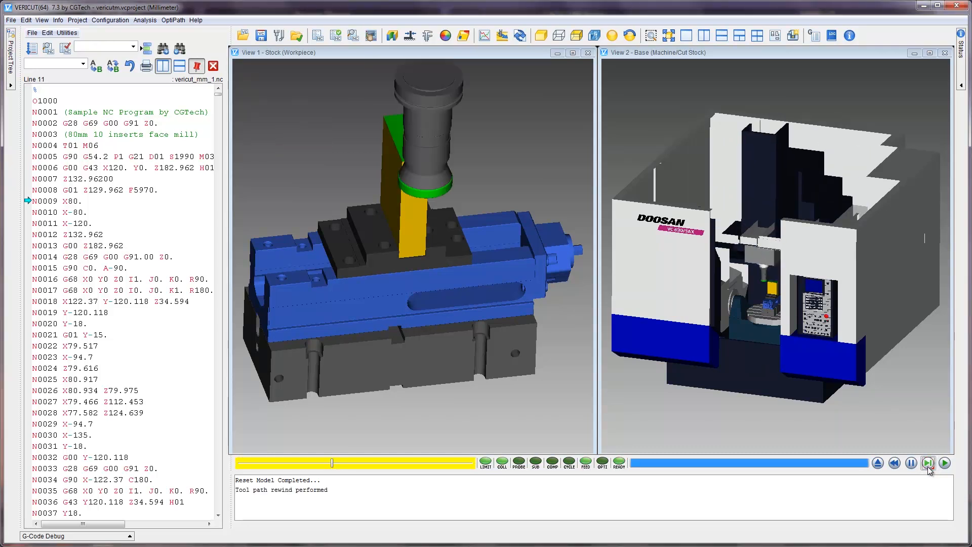
click(928, 466)
click(929, 467)
click(928, 467)
click(928, 467)
click(928, 467)
click(929, 466)
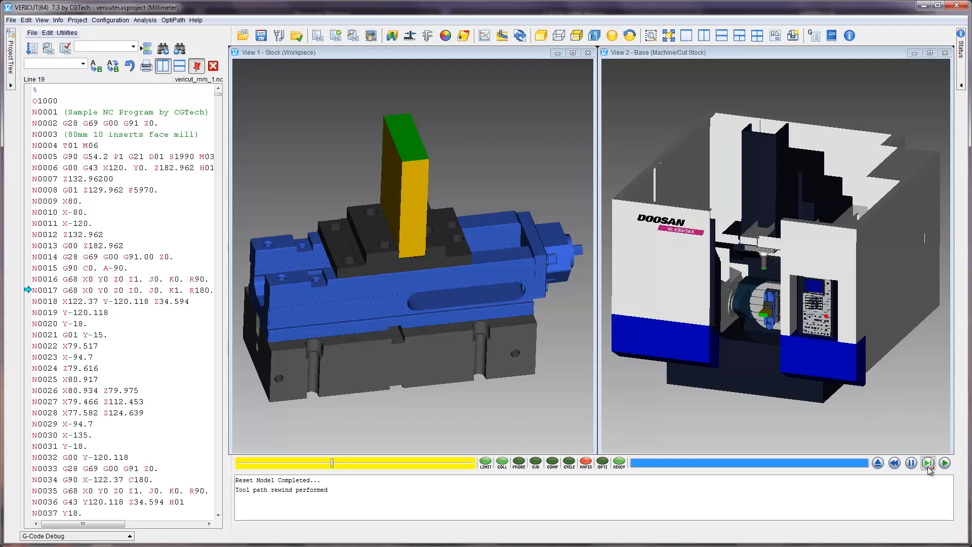
- Single-step through the face milling of the stock's first side until block N0035
click(929, 467)
click(929, 467)
click(929, 467)
click(929, 467)
click(929, 467)
click(928, 466)
click(929, 467)
click(929, 467)
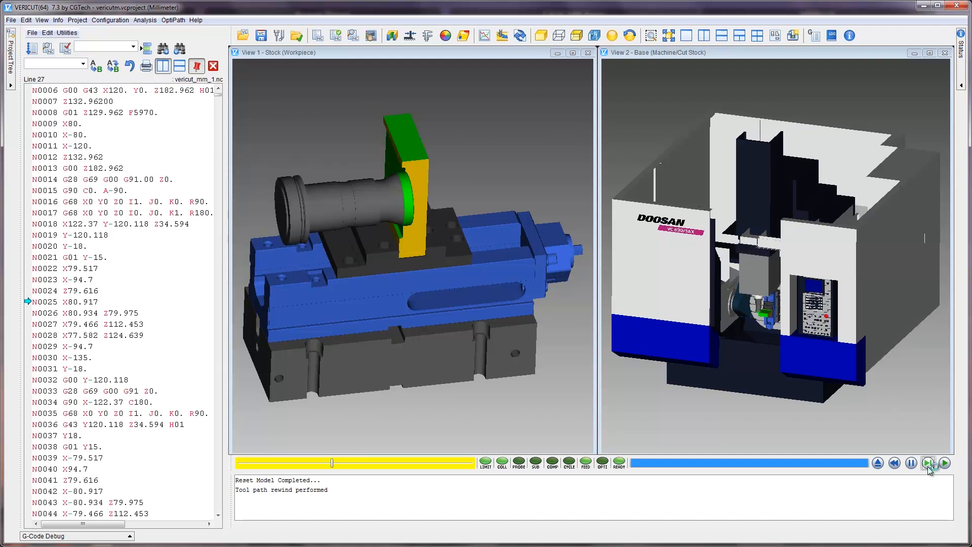
click(929, 466)
click(928, 467)
click(929, 467)
click(929, 467)
click(929, 467)
click(928, 467)
click(928, 467)
click(928, 467)
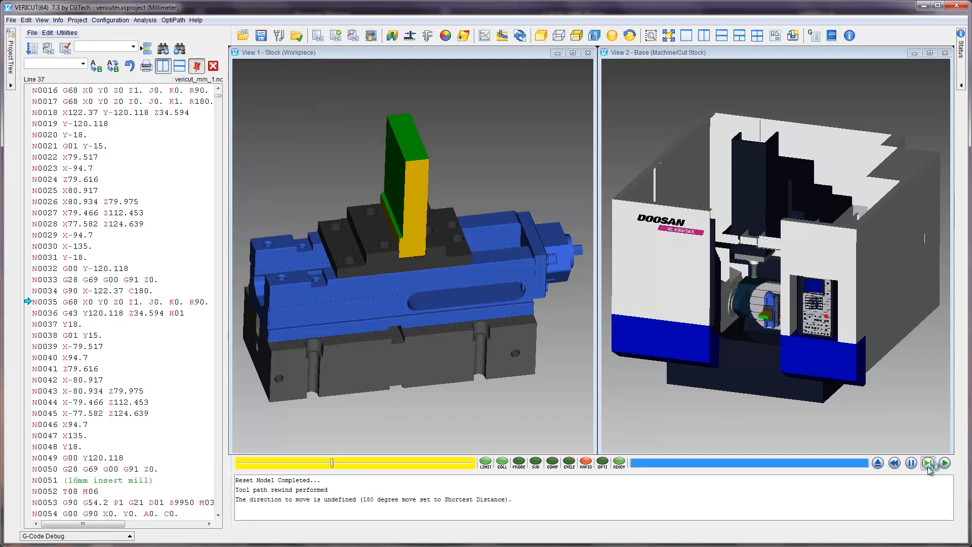
- Single-step through the face milling of the stock's opposite side until the 16mm insert mill comment at N0051
click(929, 463)
click(929, 464)
click(928, 464)
click(929, 464)
click(929, 464)
click(928, 464)
click(928, 464)
click(928, 464)
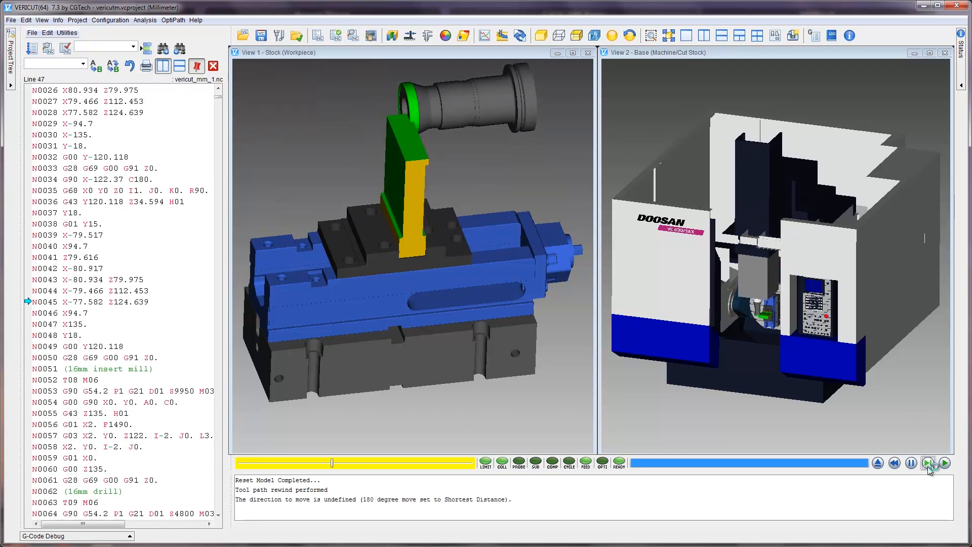
click(928, 464)
click(929, 464)
click(928, 464)
click(928, 464)
click(929, 464)
click(928, 464)
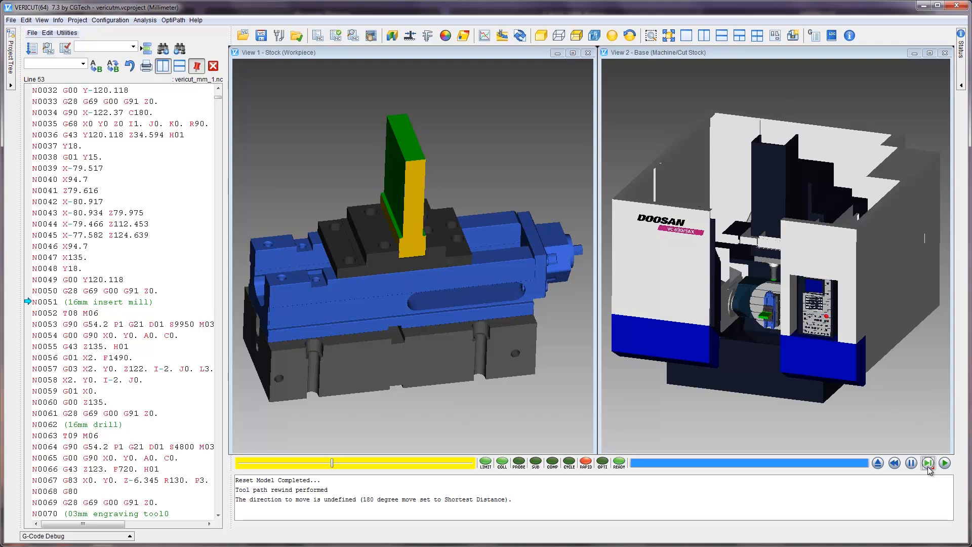
- Single-step through the 16mm insert mill operation and the change to the 16mm drill, up to block N0064
click(929, 463)
click(929, 464)
click(929, 463)
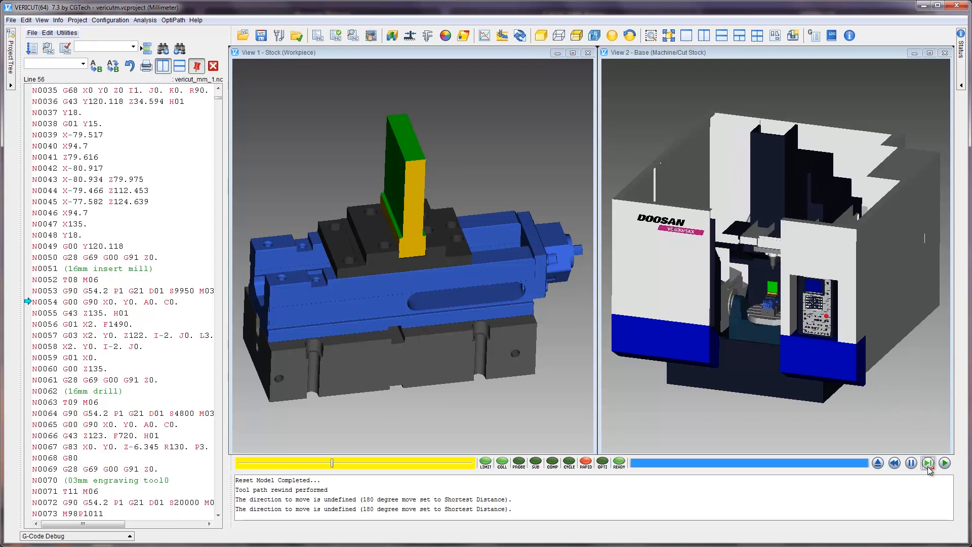
click(929, 464)
click(929, 464)
click(929, 463)
click(929, 464)
click(929, 464)
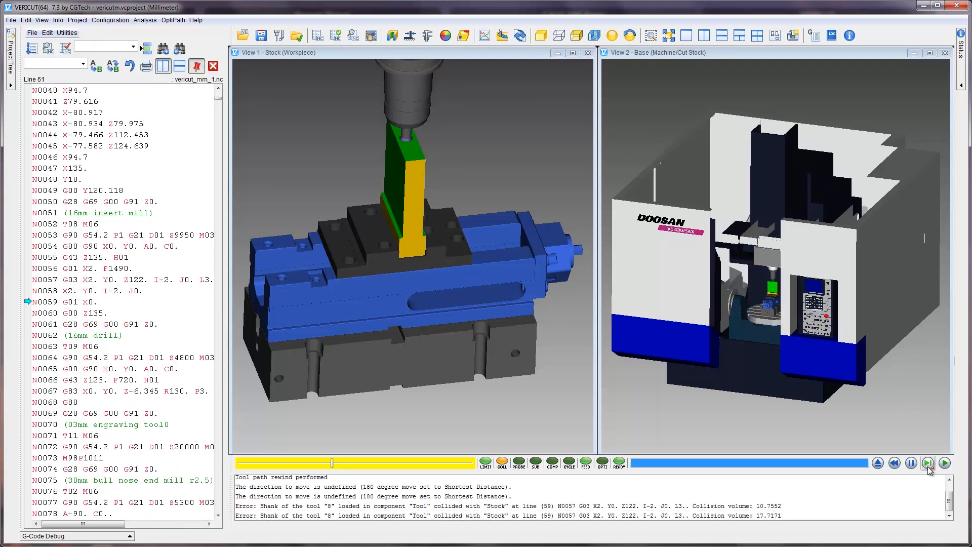
click(928, 463)
click(929, 464)
click(928, 464)
click(929, 464)
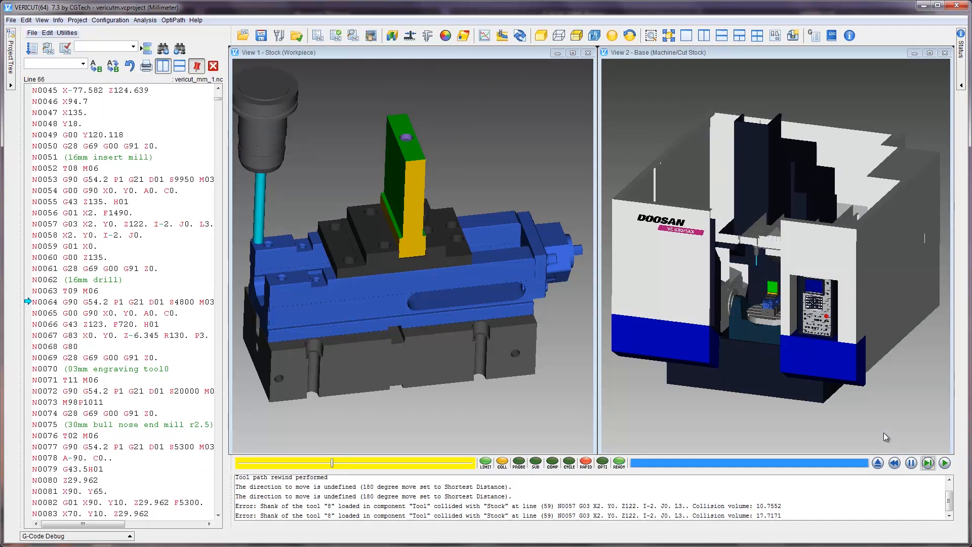
- Single-step through the 16mm drilling operation to the engraving tool change at block N0071
key(space)
key(space)
key(space)
key(space)
key(space)
key(space)
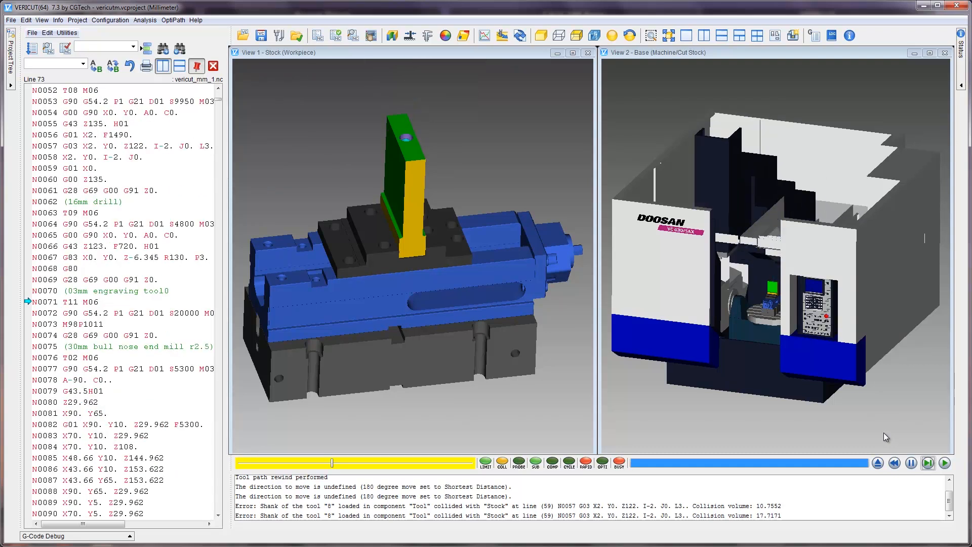
- Single-step into engraving subprogram O1011 and through its first moves to block N0150
key(space)
key(space)
key(space)
key(space)
key(space)
key(space)
key(space)
key(space)
key(space)
key(space)
key(space)
key(space)
key(space)
key(space)
key(space)
key(space)
key(space)
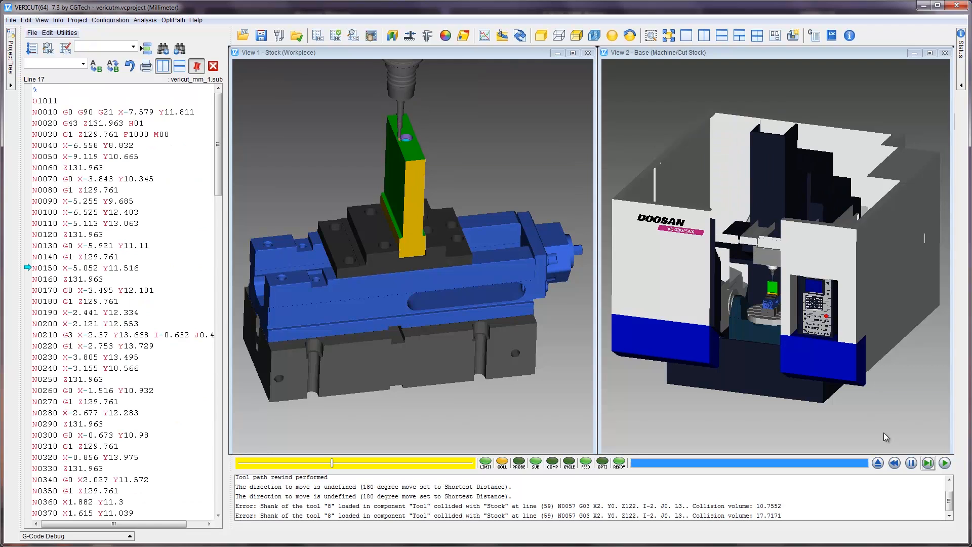
- Zoom in on the hole in the stock's top face, advance past the engraving to block N0082, and fit the view
click(385, 133)
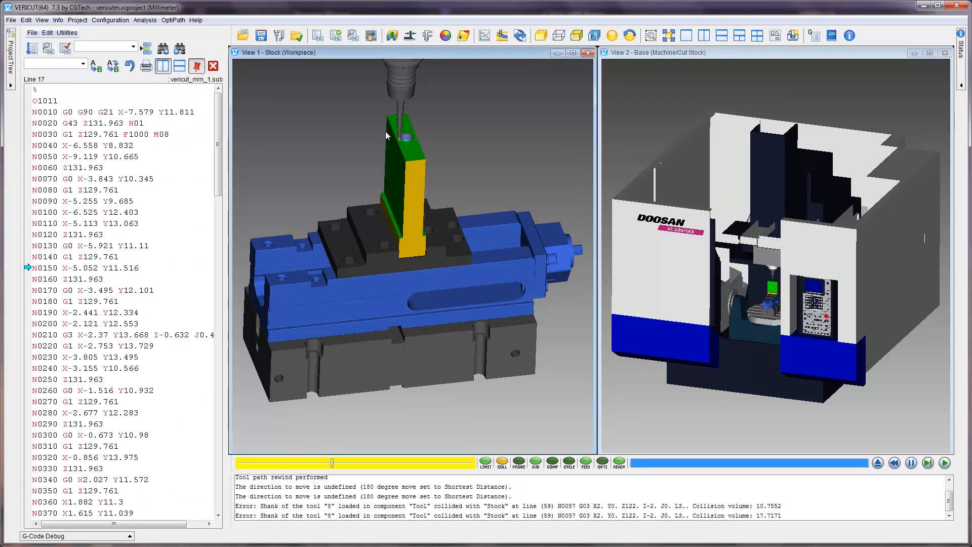
drag(383, 133, 428, 146)
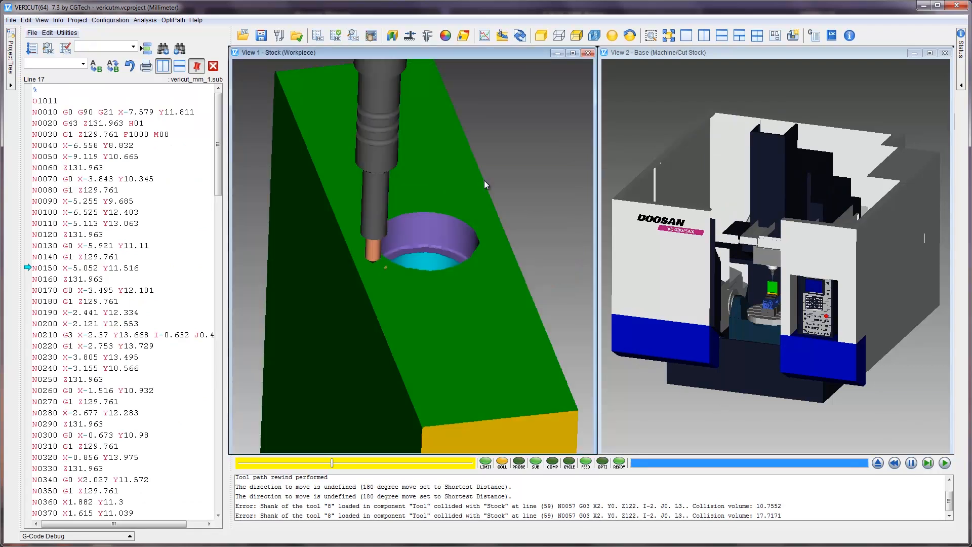
click(929, 463)
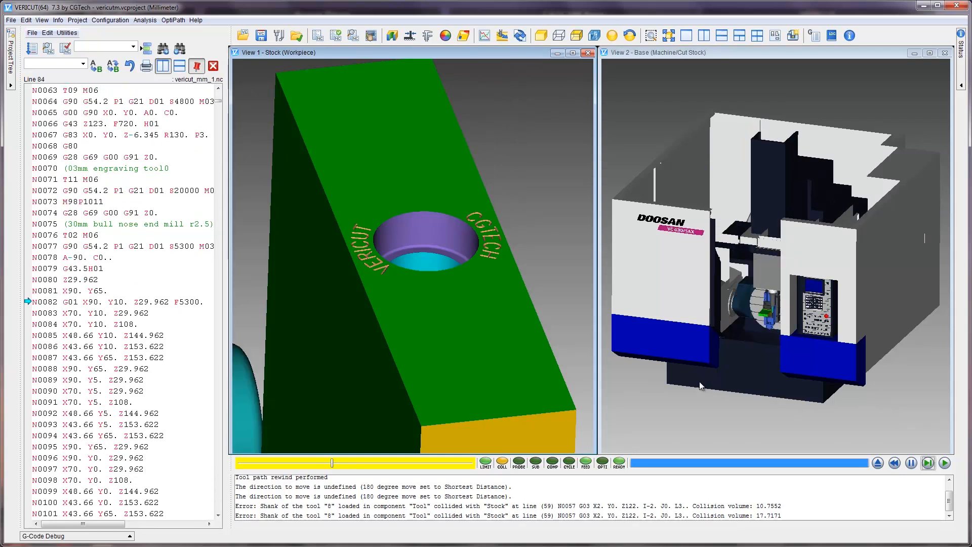
click(669, 40)
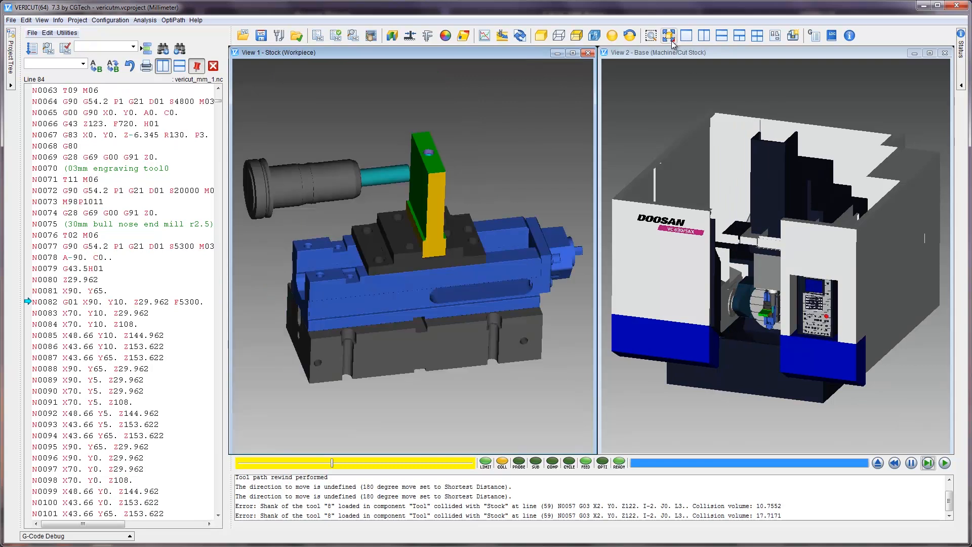
- Add the Favorites list to the interface and expand it
click(11, 20)
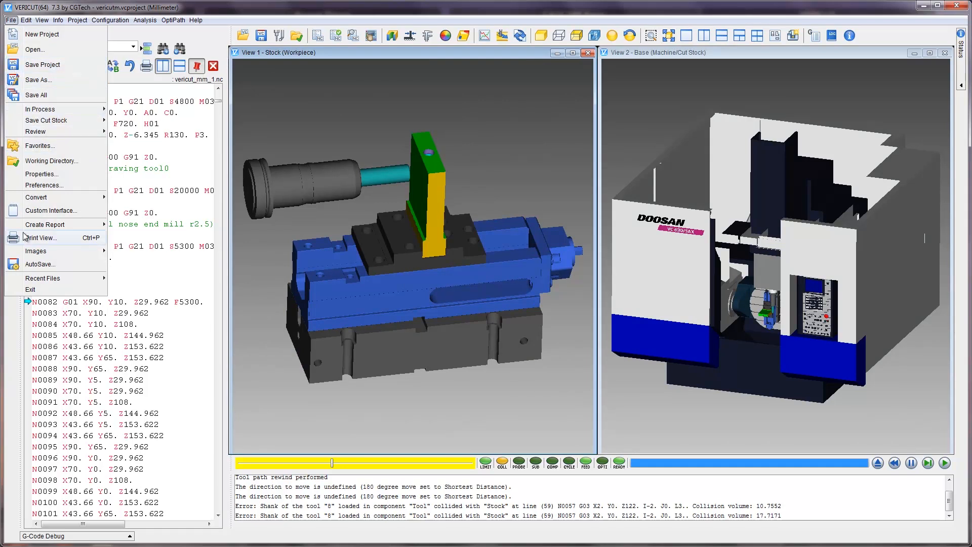
click(26, 148)
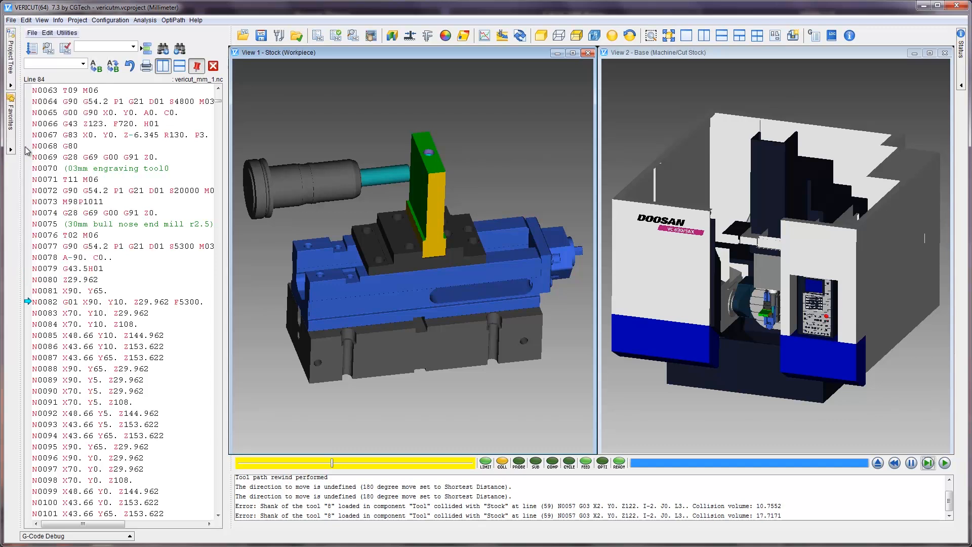
click(12, 150)
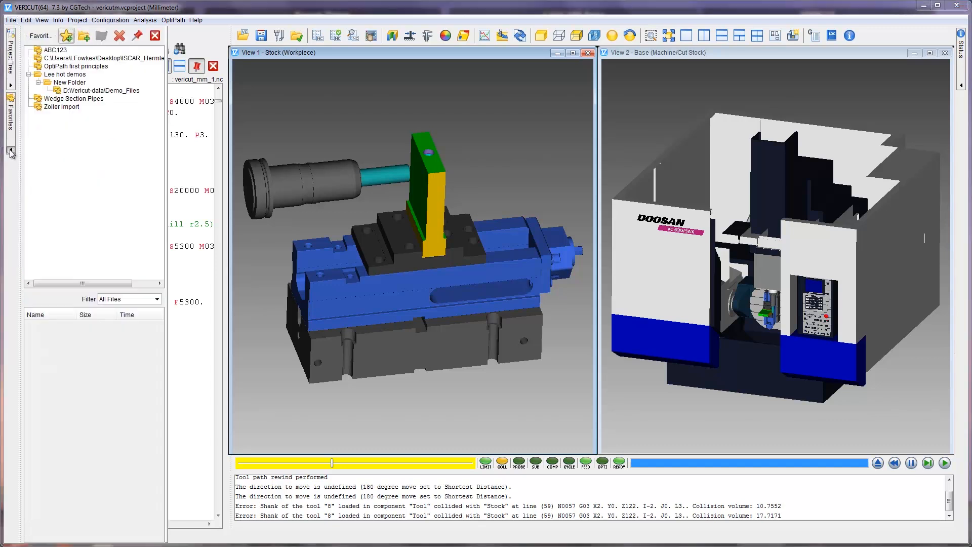
- Browse the saved favorites from ABC123 to OptiPath first principles and the demos folder to see their files
click(60, 51)
click(64, 58)
click(67, 67)
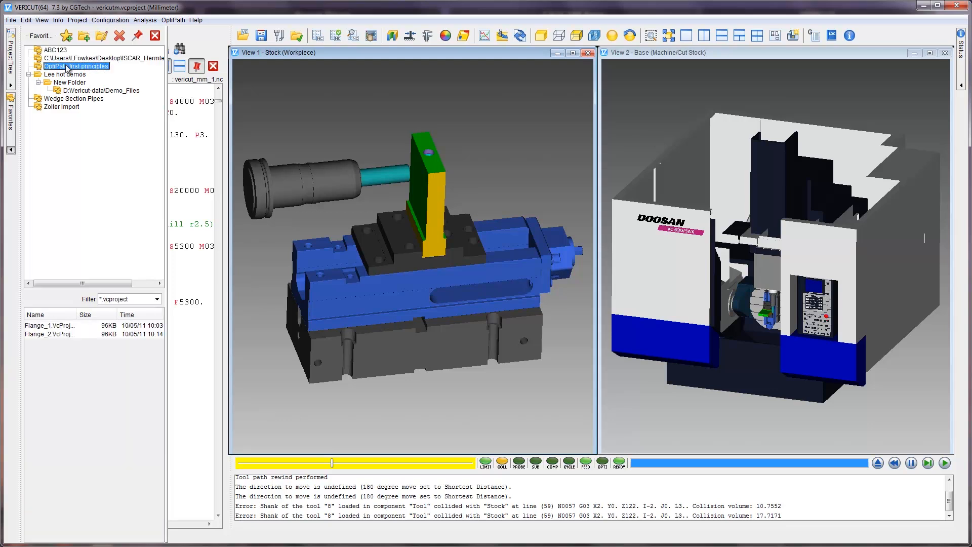
click(70, 75)
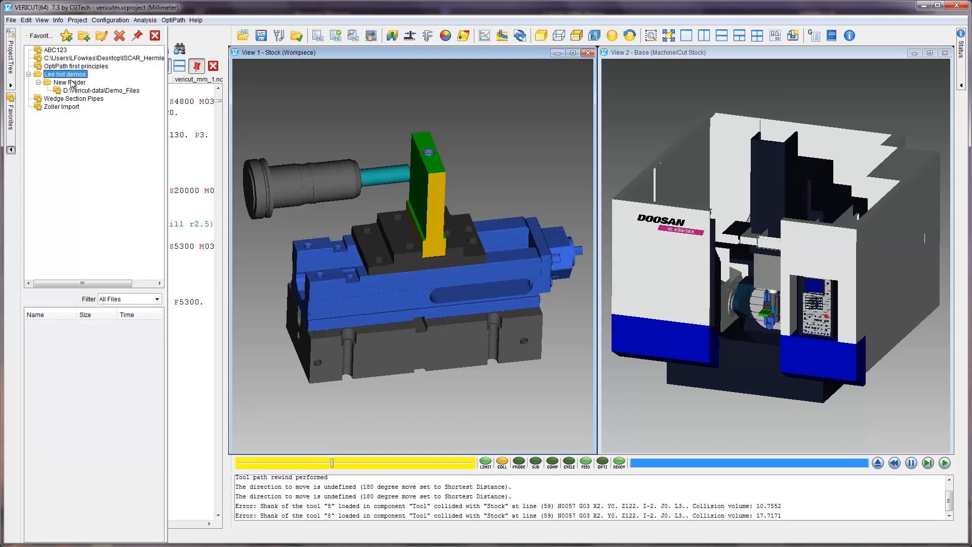
- Open the ABC123 favorite for editing, examine its location, name, folder and filter settings, and cancel without changes
click(55, 51)
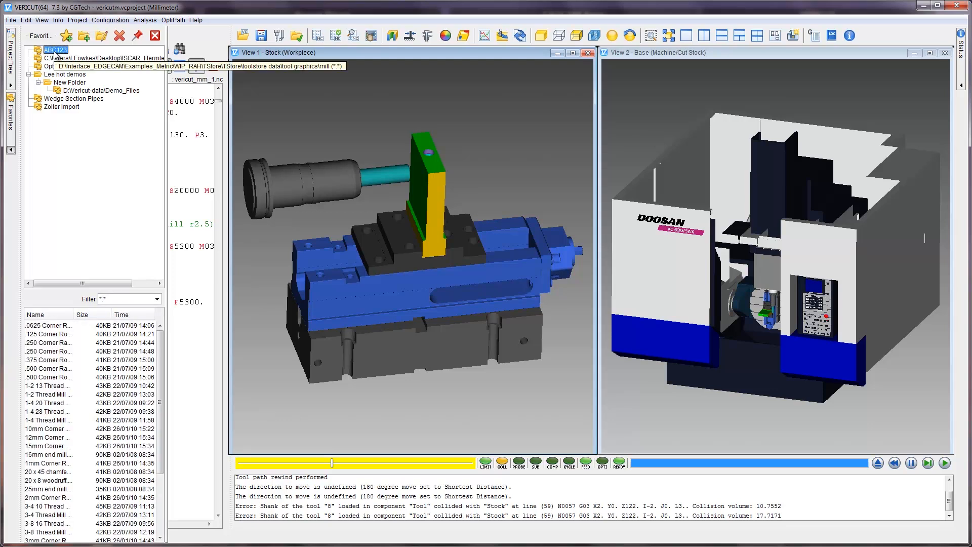
double_click(55, 51)
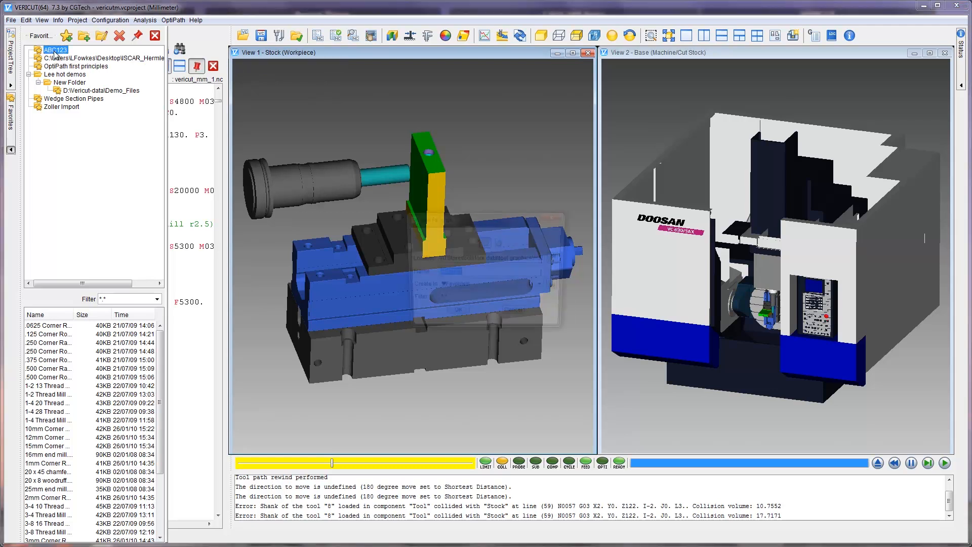
click(491, 259)
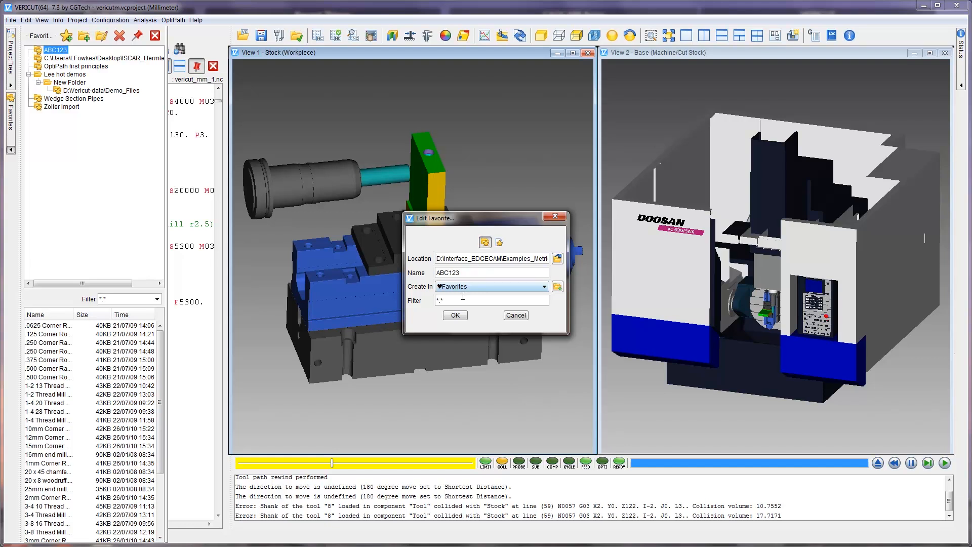
click(515, 315)
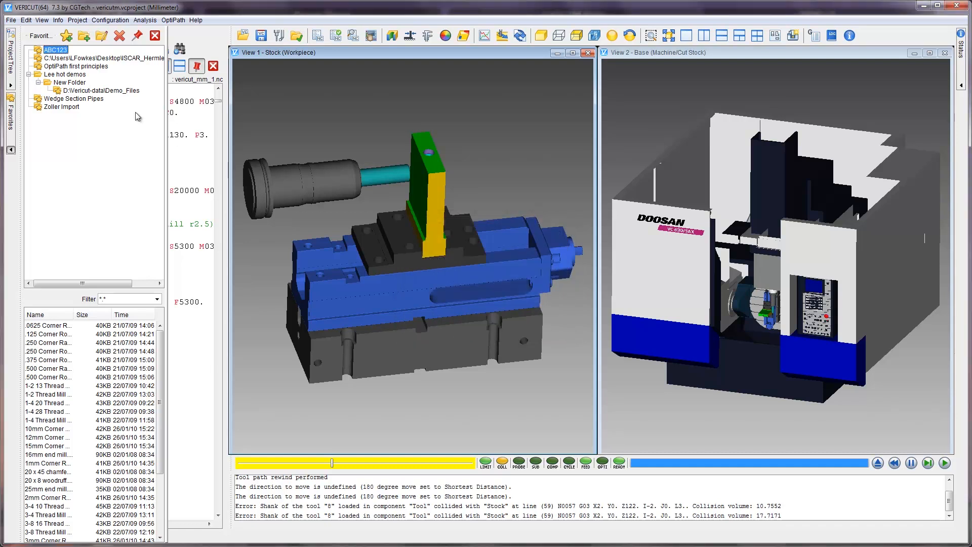
- Browse the demos favorites down to the Demo_Files entry, preview its Mam72-35v template project, and collapse the Favorites list
click(62, 75)
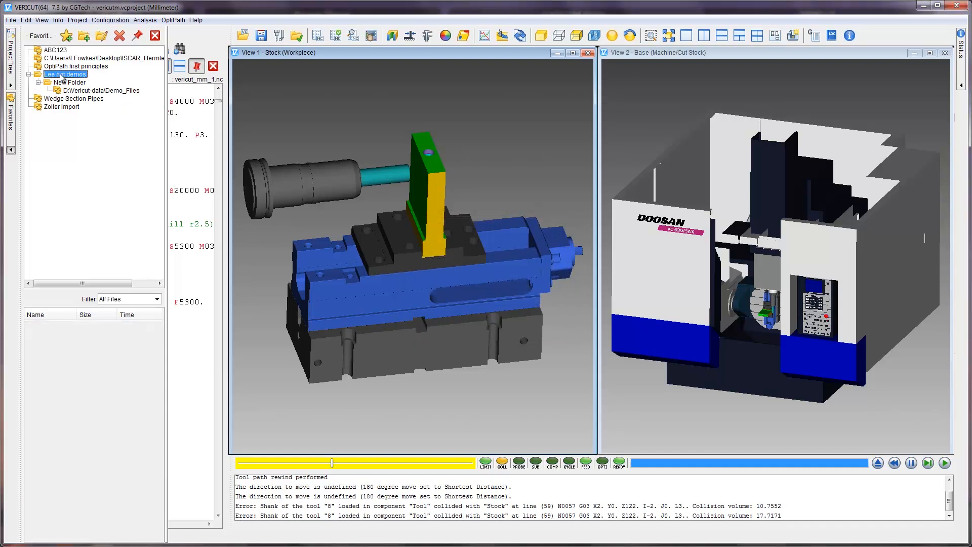
click(66, 83)
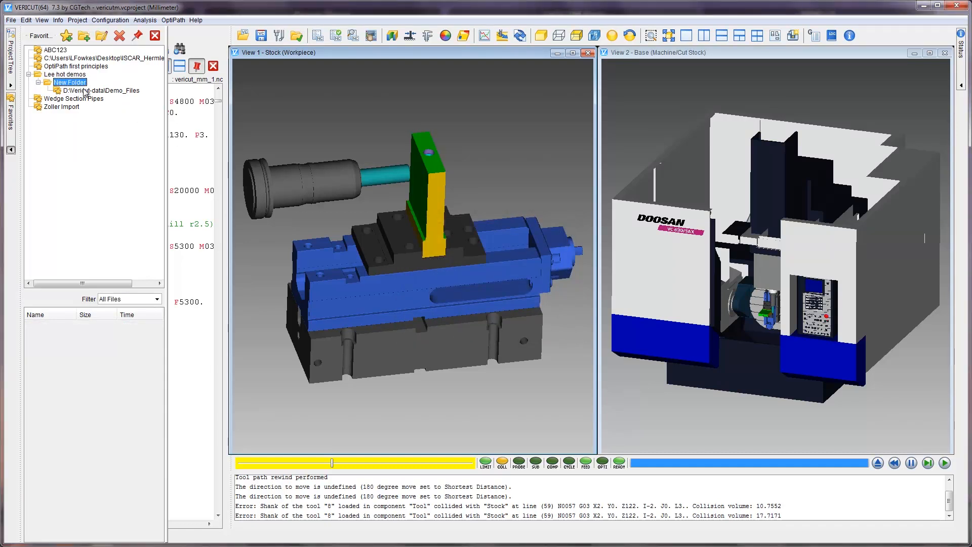
click(87, 91)
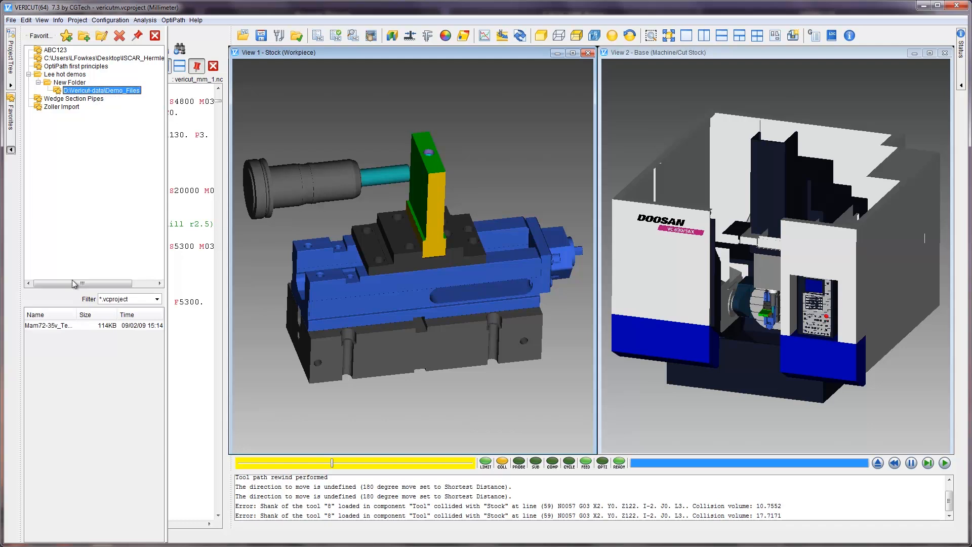
mouse_move(51, 329)
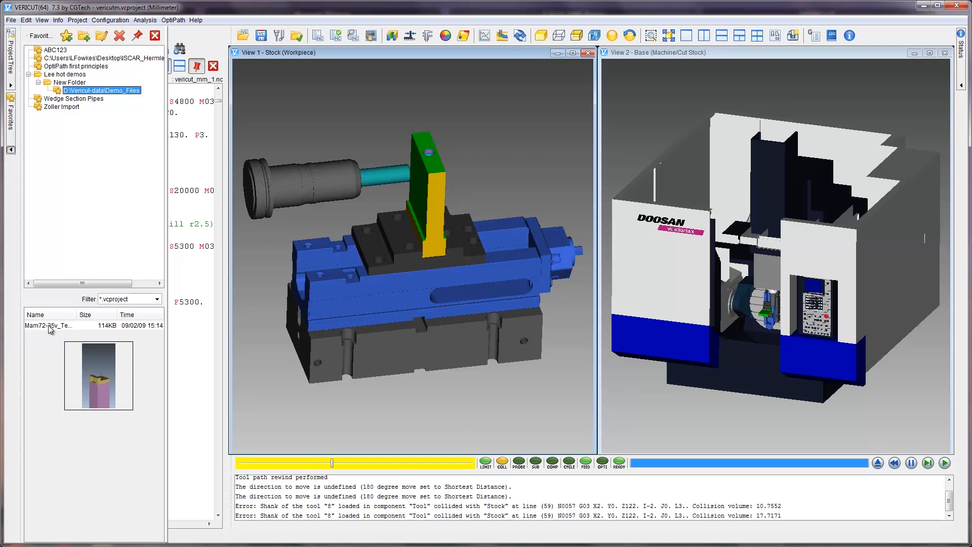
click(49, 327)
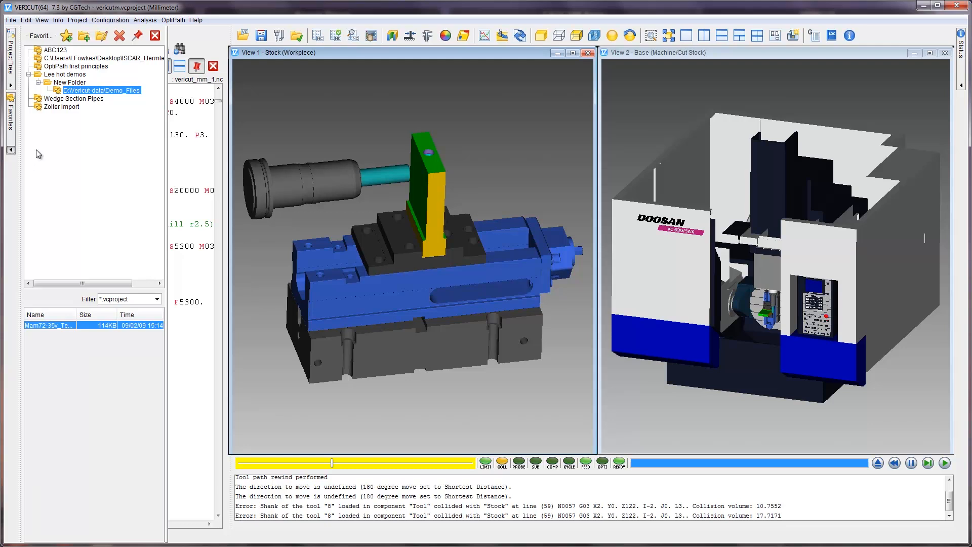
click(11, 151)
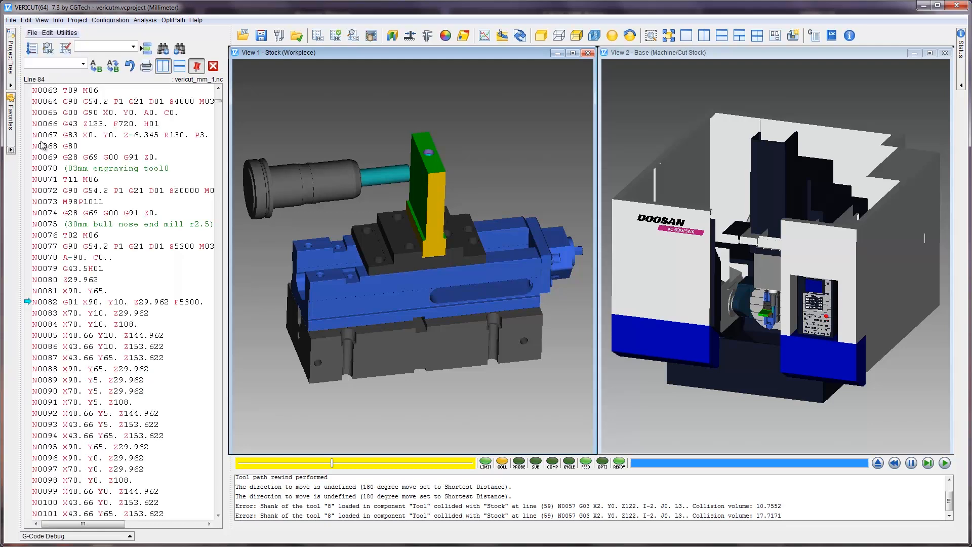
- Open the Mam72-35v_Template project from the Demo_Files favorite, ignoring all changes to the current project
click(245, 40)
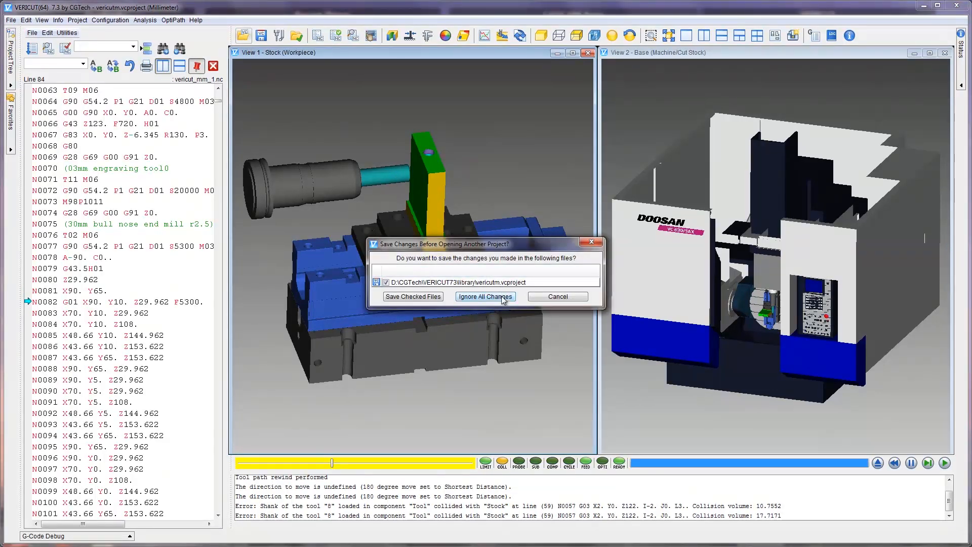
click(502, 297)
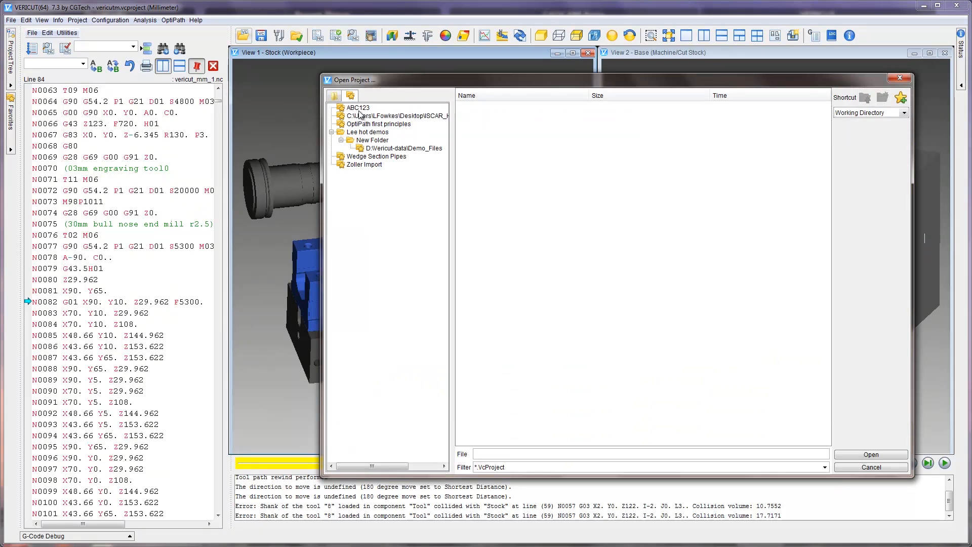
click(359, 109)
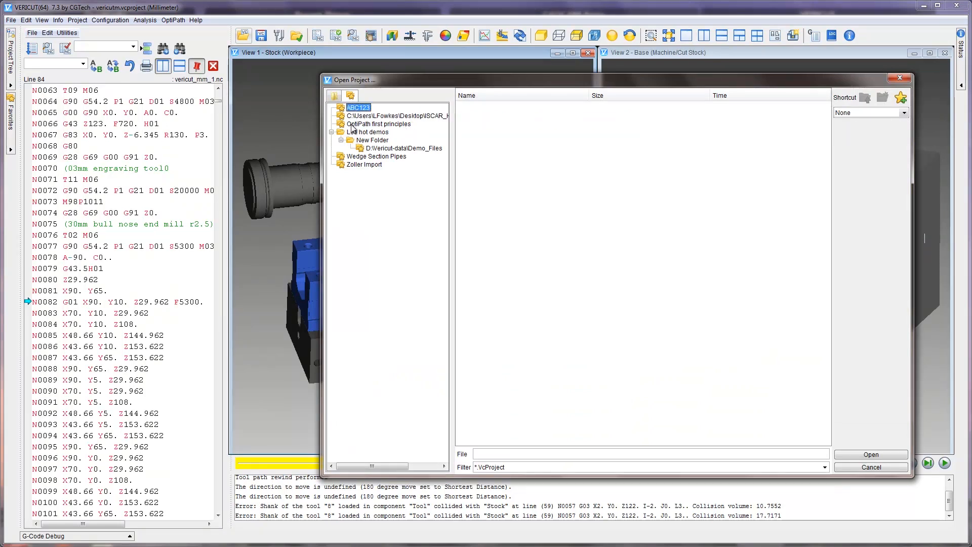
click(353, 125)
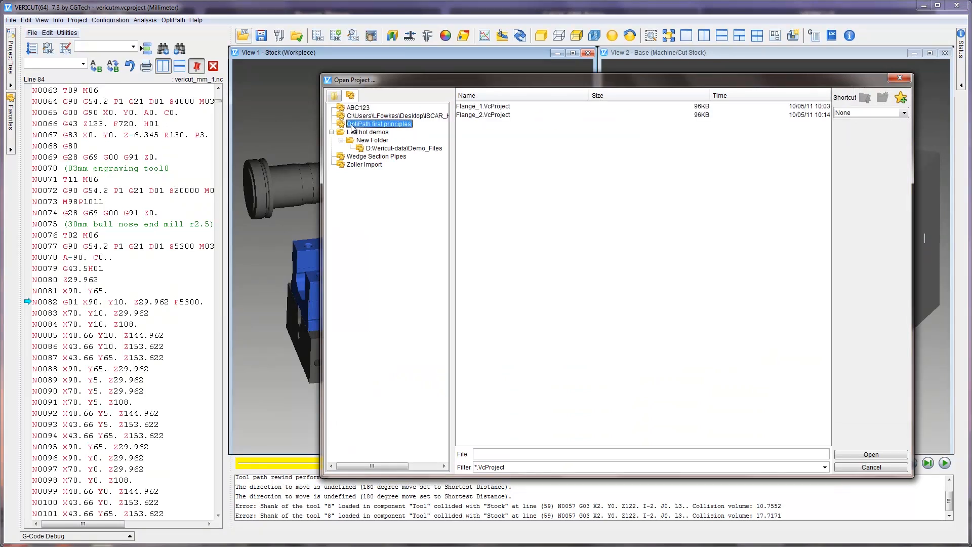
click(378, 157)
click(375, 165)
click(381, 157)
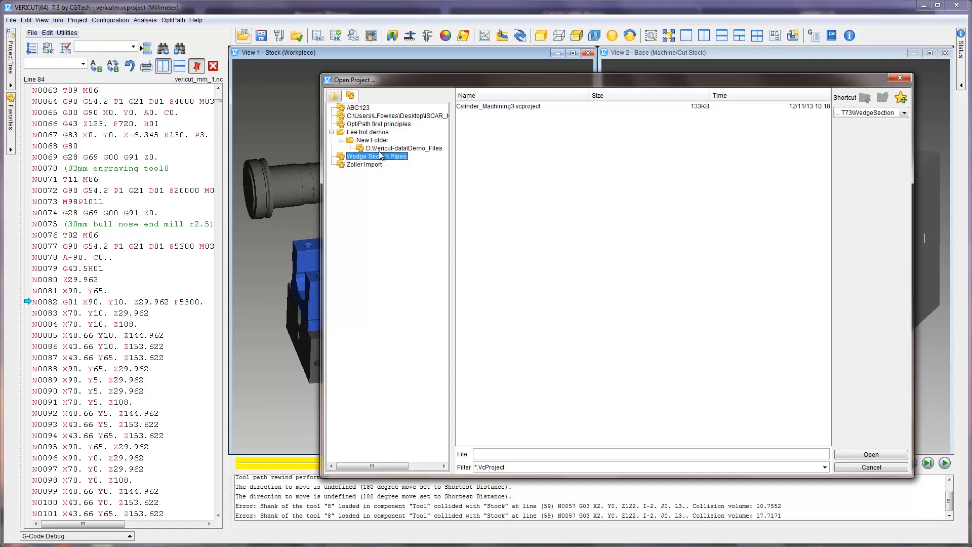
click(384, 148)
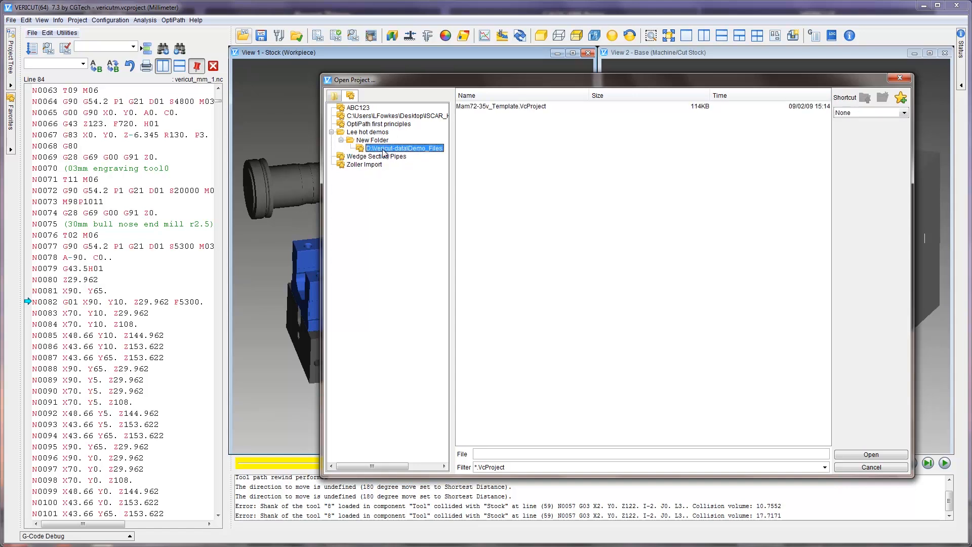
double_click(491, 107)
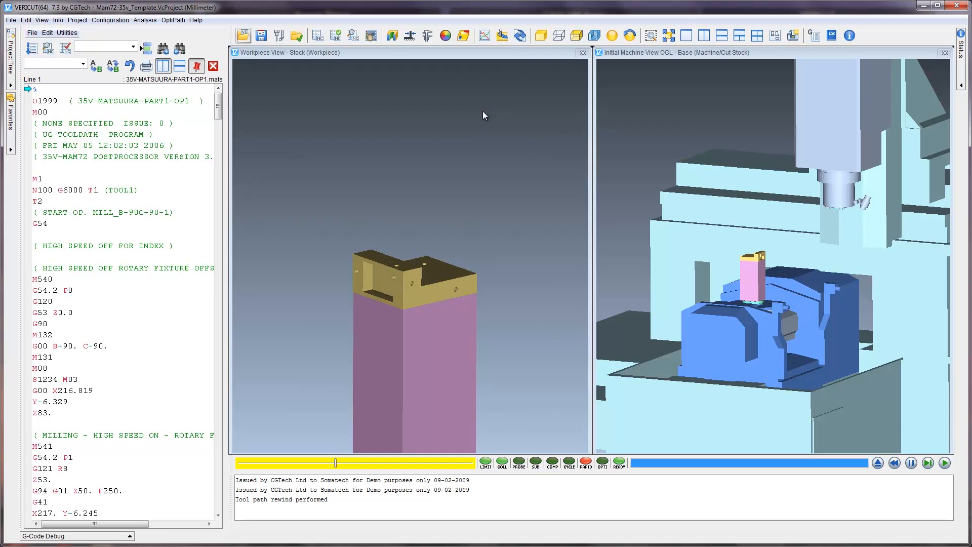
- Expand the project tree and examine the Mam72-35v machine entry and its configuration
click(10, 87)
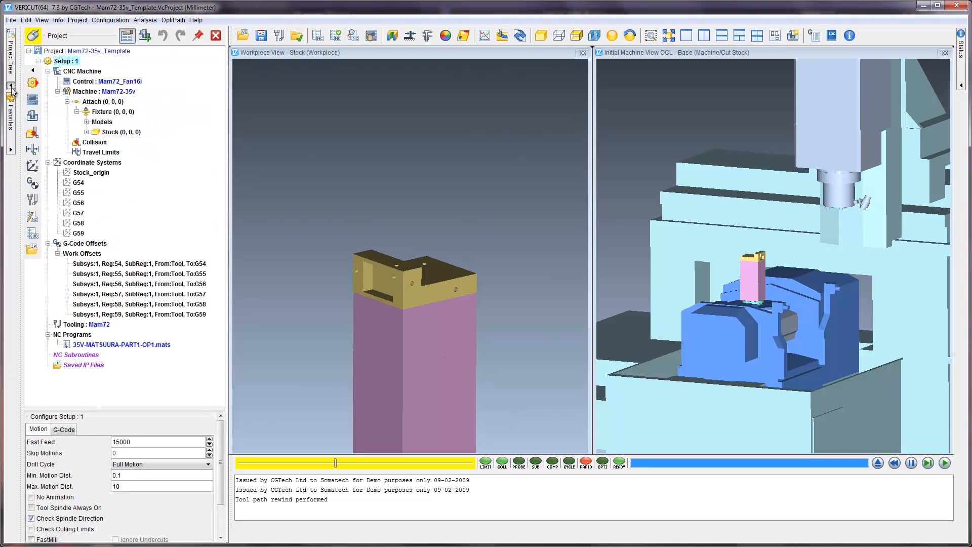
click(104, 91)
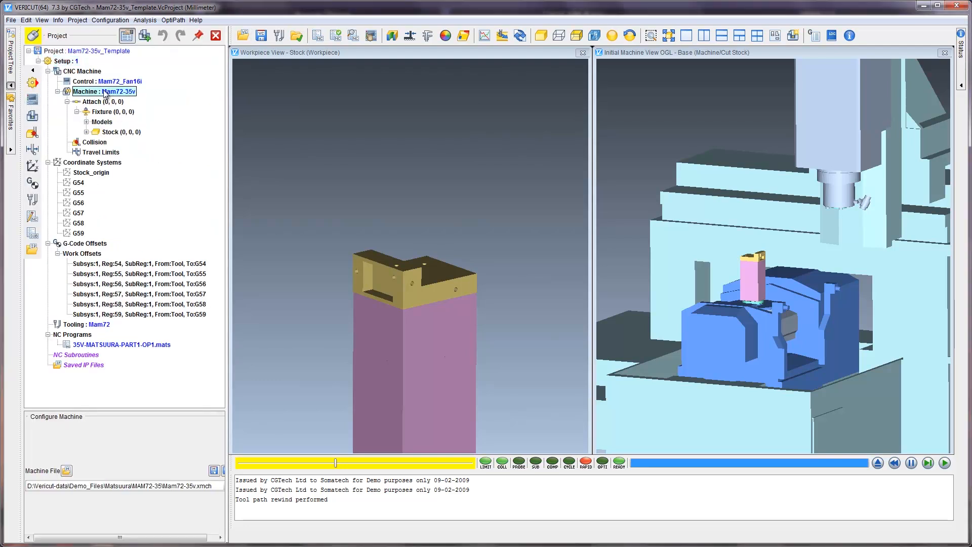
right_click(104, 91)
click(127, 99)
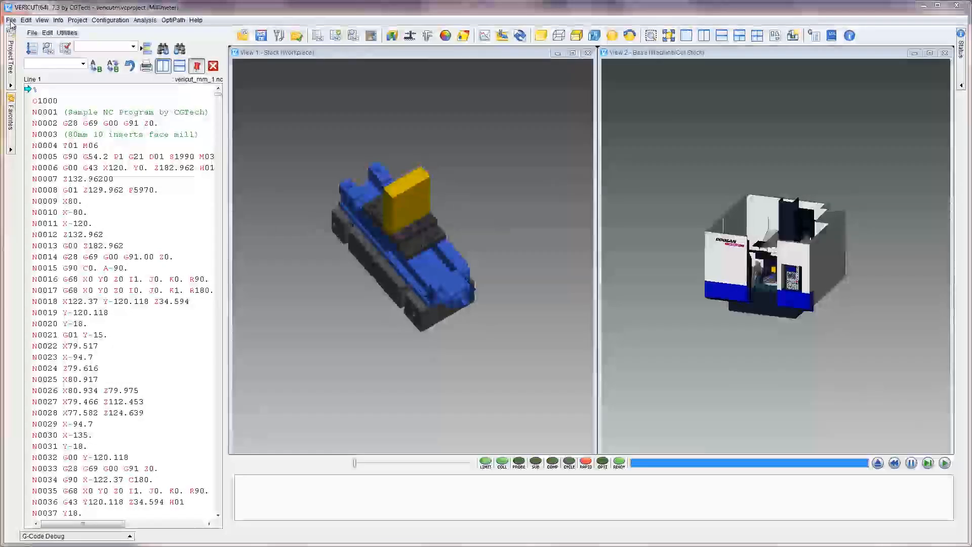
- Enable Model File Edge Display in the preferences
click(11, 20)
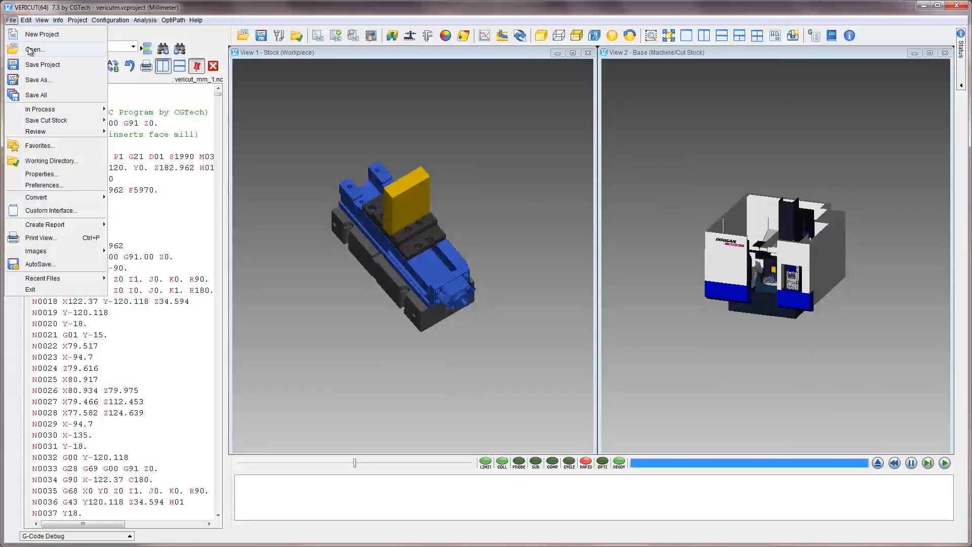
click(63, 186)
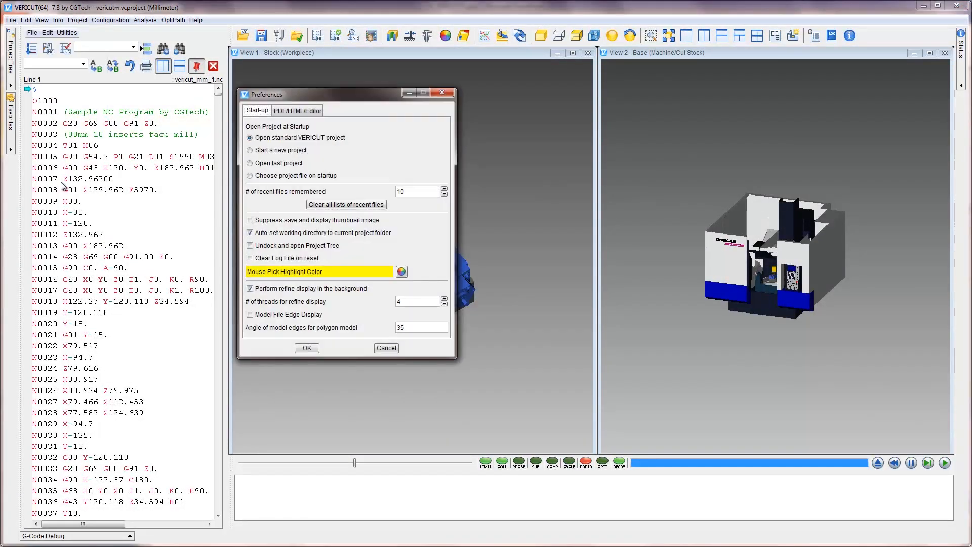
click(259, 316)
click(260, 317)
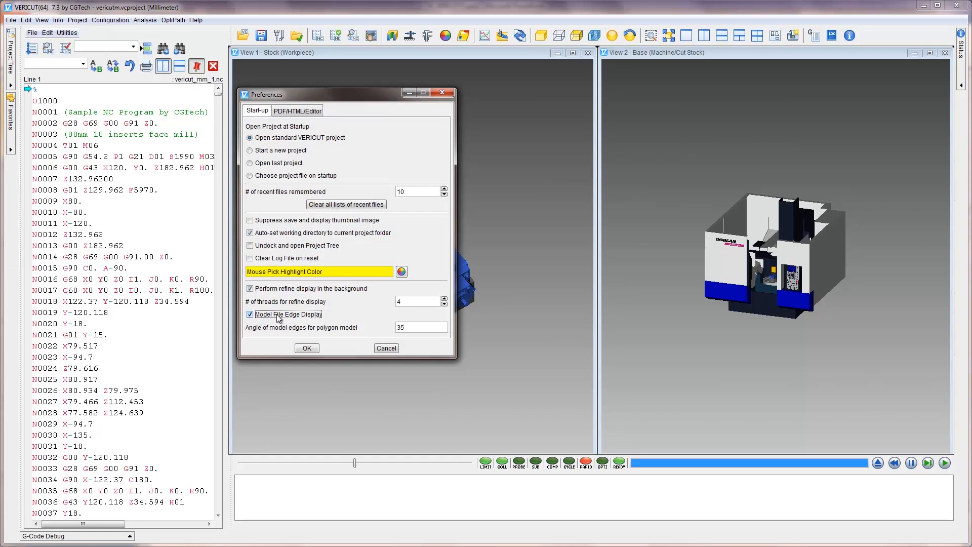
click(307, 349)
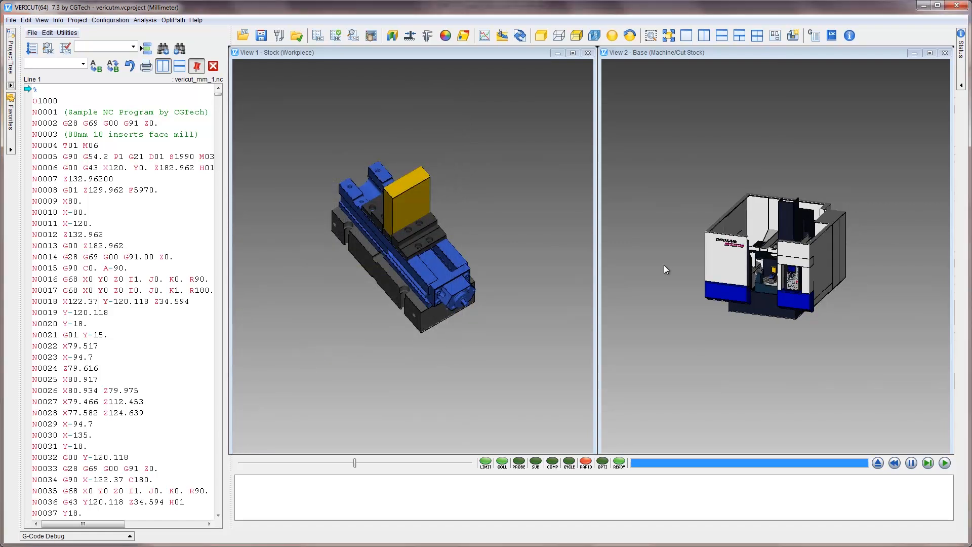
- Enlarge the Doosan machine in View 2 and switch that view to Accelerated (OpenGL) display
drag(732, 236, 856, 332)
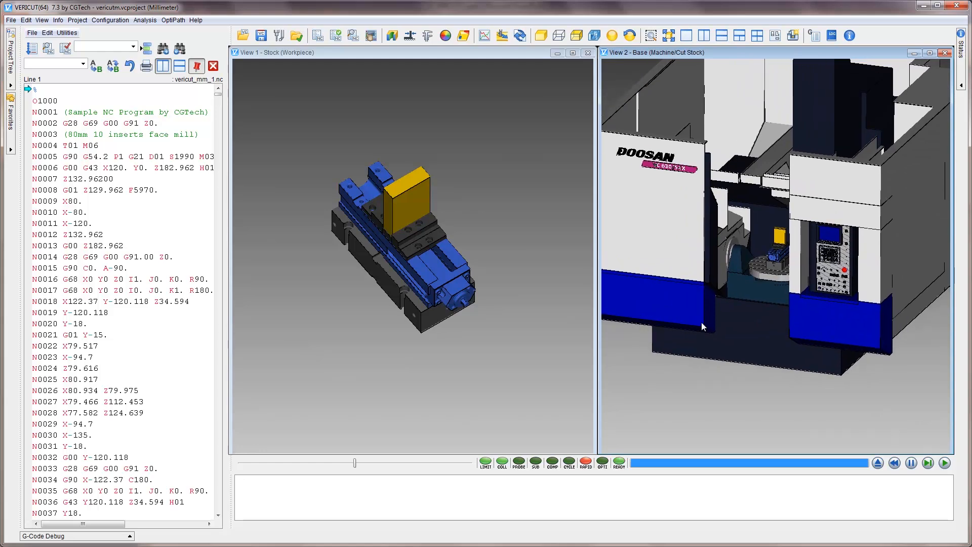
right_click(702, 323)
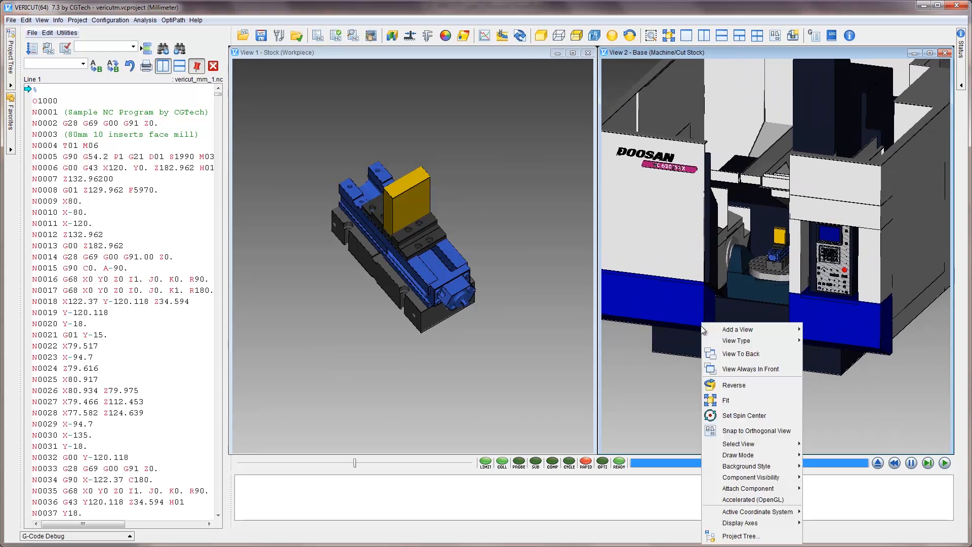
click(757, 500)
mouse_move(734, 324)
mouse_down()
mouse_move(828, 290)
mouse_move(829, 309)
mouse_move(729, 310)
mouse_up()
- Examine the model edges of the vise in the workpiece view up close at its screw heads, and fit the view
drag(415, 379, 405, 324)
mouse_move(405, 323)
middle_down()
mouse_move(426, 332)
mouse_move(404, 335)
middle_up()
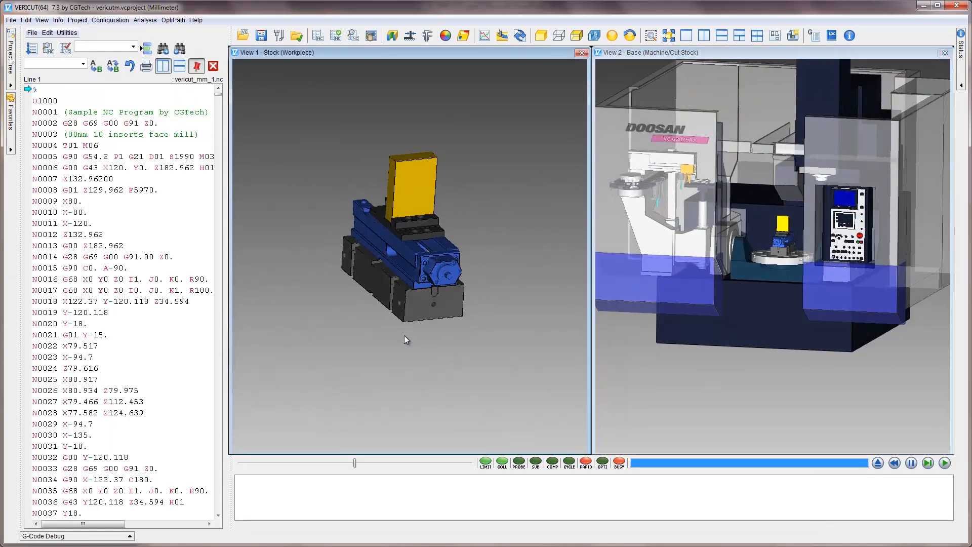
drag(330, 194, 379, 327)
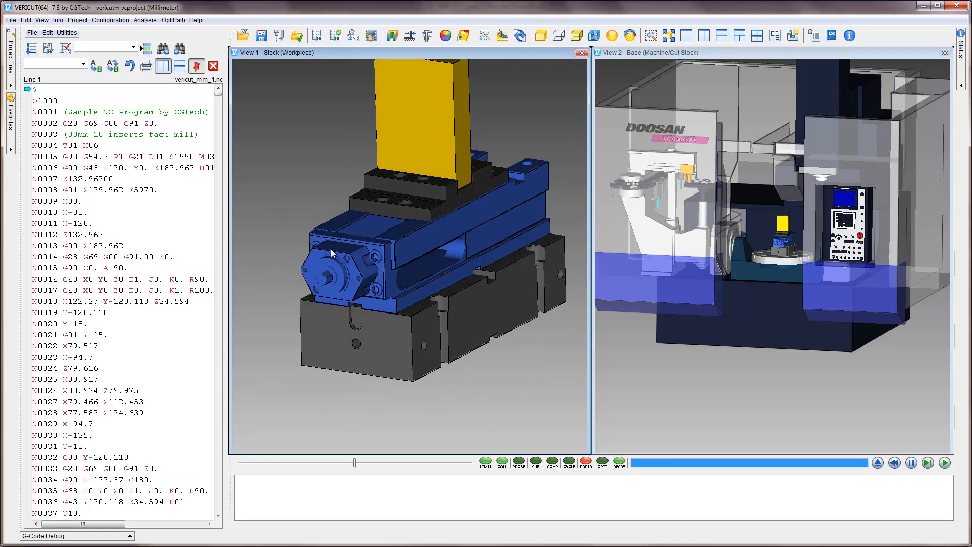
drag(346, 246, 406, 282)
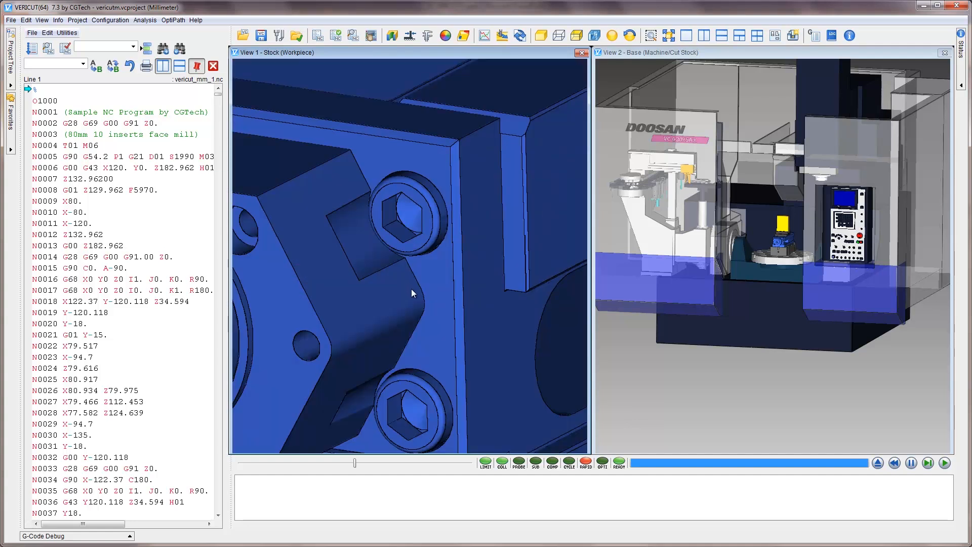
click(669, 37)
- Review the model edge display and polygon edge angle settings in the preferences, and accept them
click(11, 20)
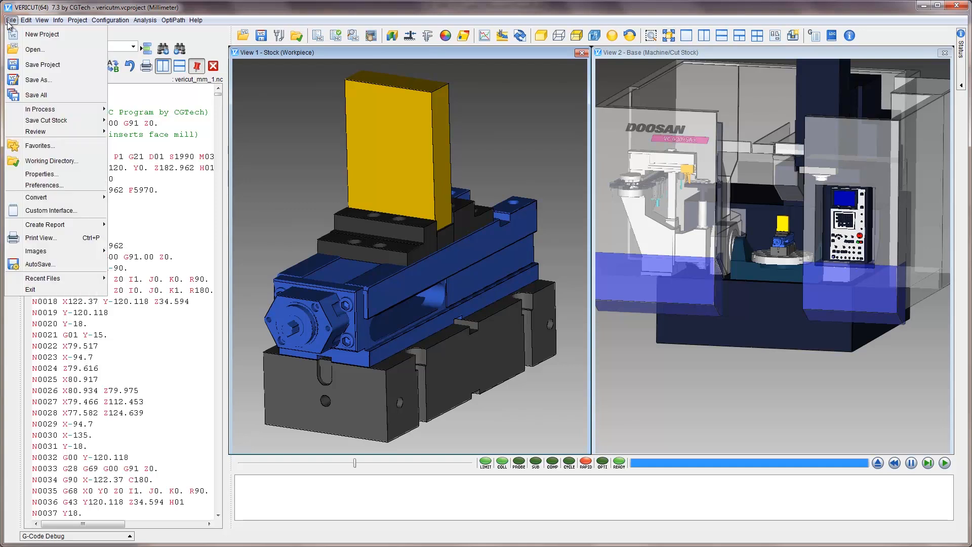
click(66, 183)
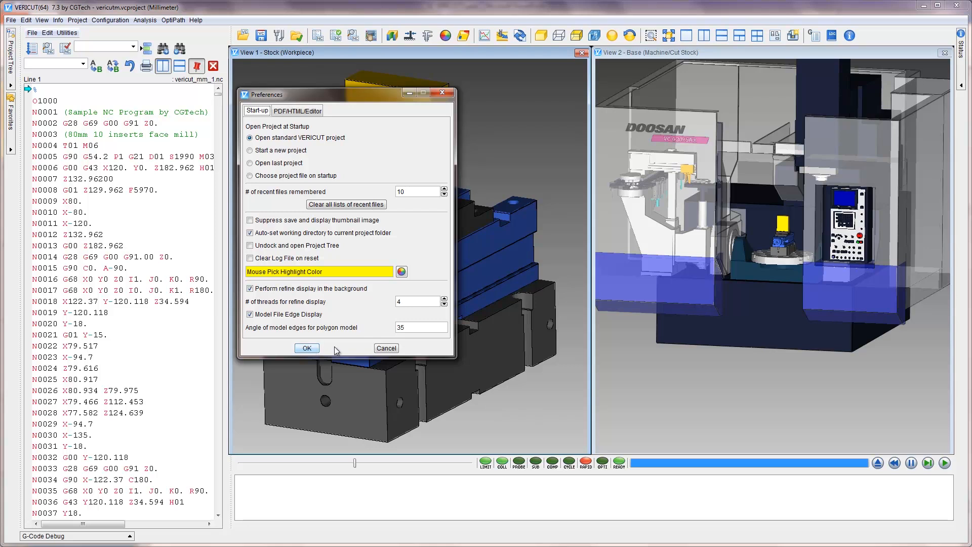
click(306, 348)
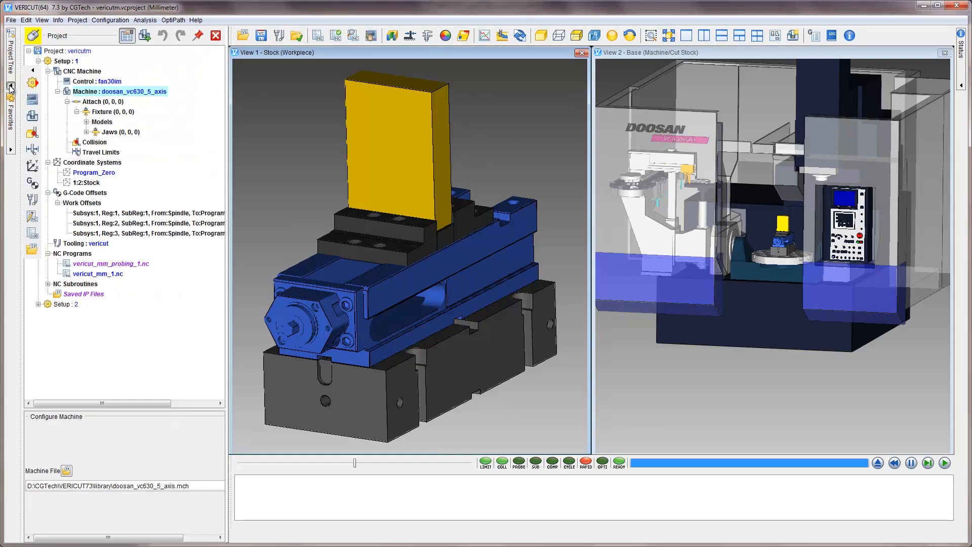
- Expand the fixture's models in the project tree and start a new swept model from the vericut_fixture_riser.stl entry
click(10, 86)
click(87, 122)
click(122, 133)
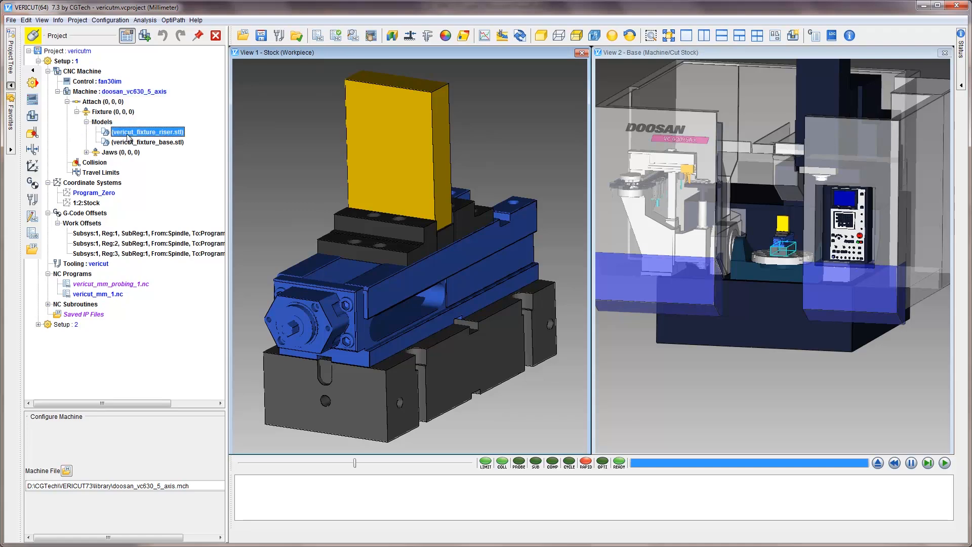
right_click(122, 133)
mouse_move(170, 217)
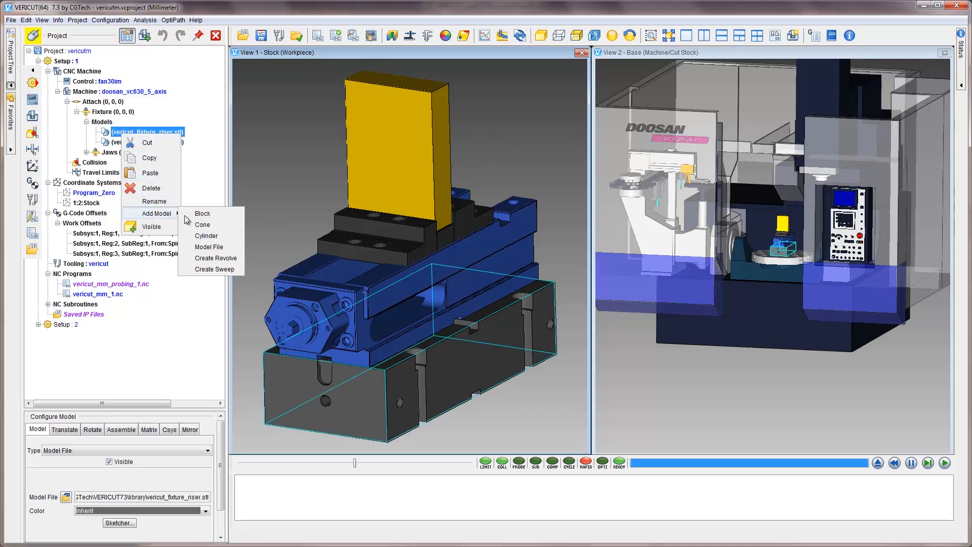
click(228, 268)
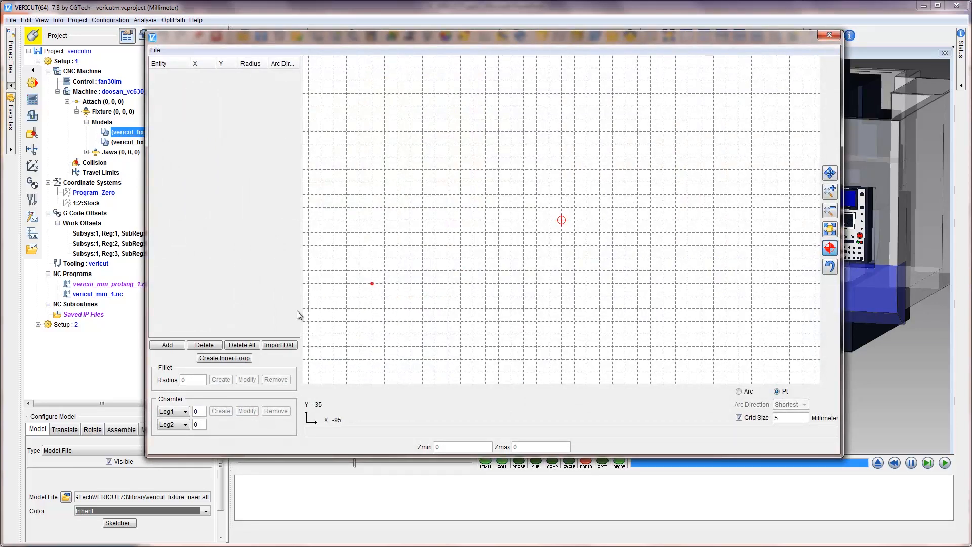
- Sketch a closed stepped profile through points (0, 0), (65, 0), (65, 25), (90, 25), (90, 45), (0, 45) and back to the origin
click(167, 346)
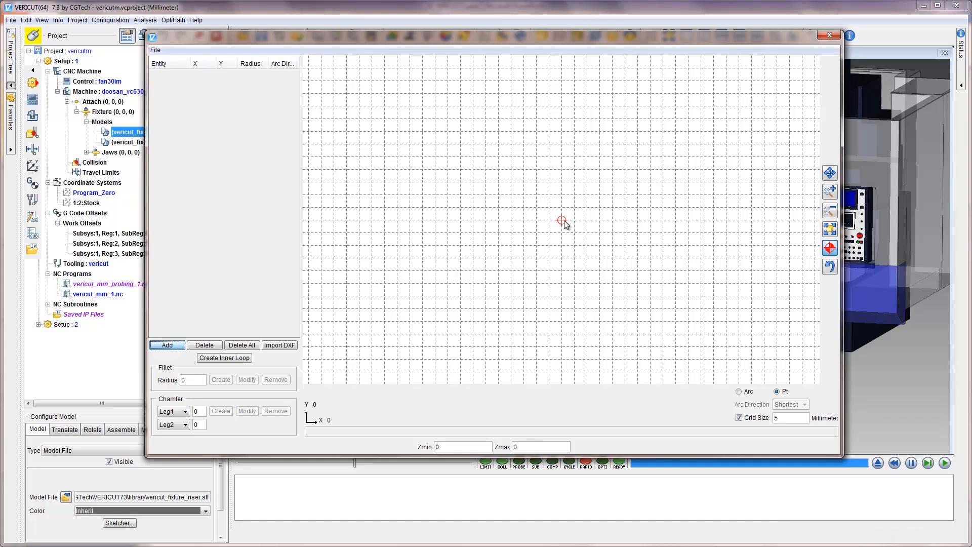
click(563, 221)
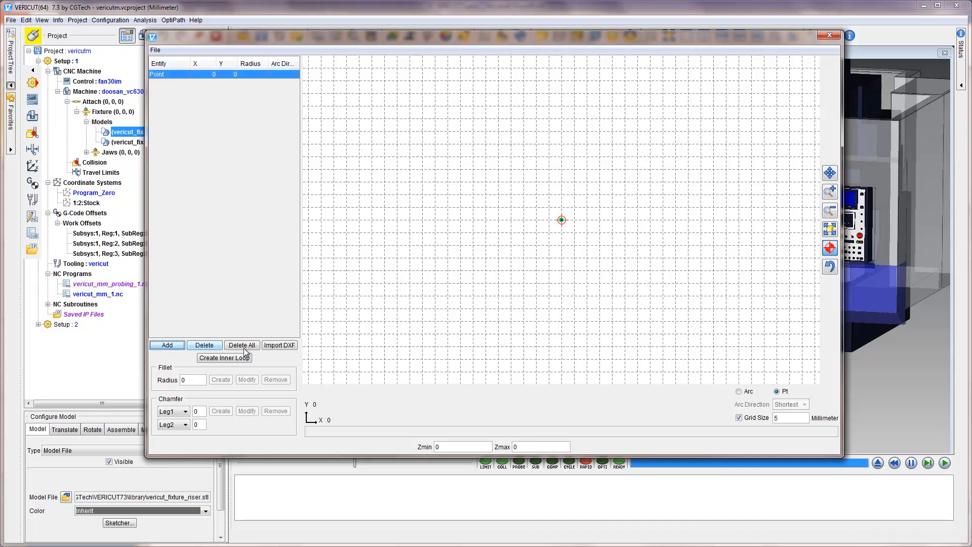
click(726, 220)
click(726, 156)
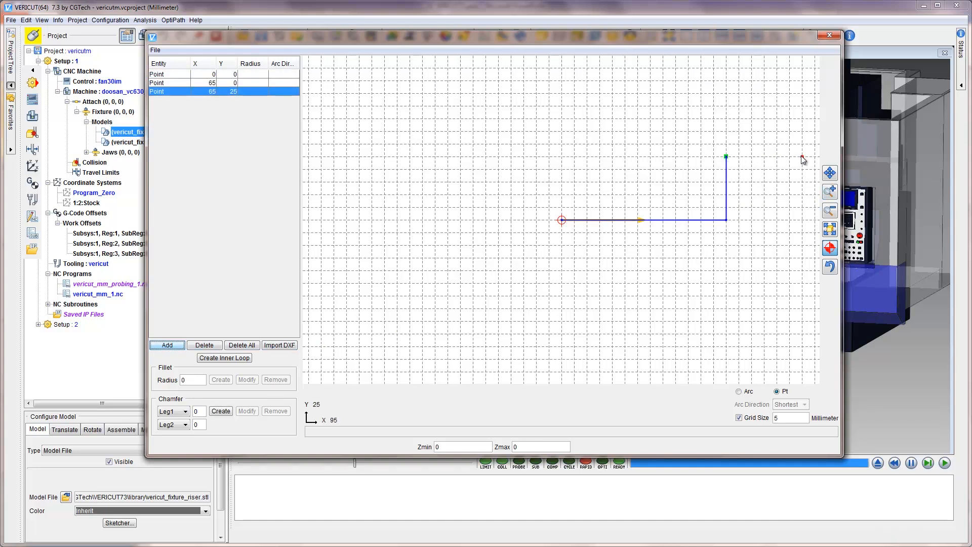
click(789, 157)
click(790, 106)
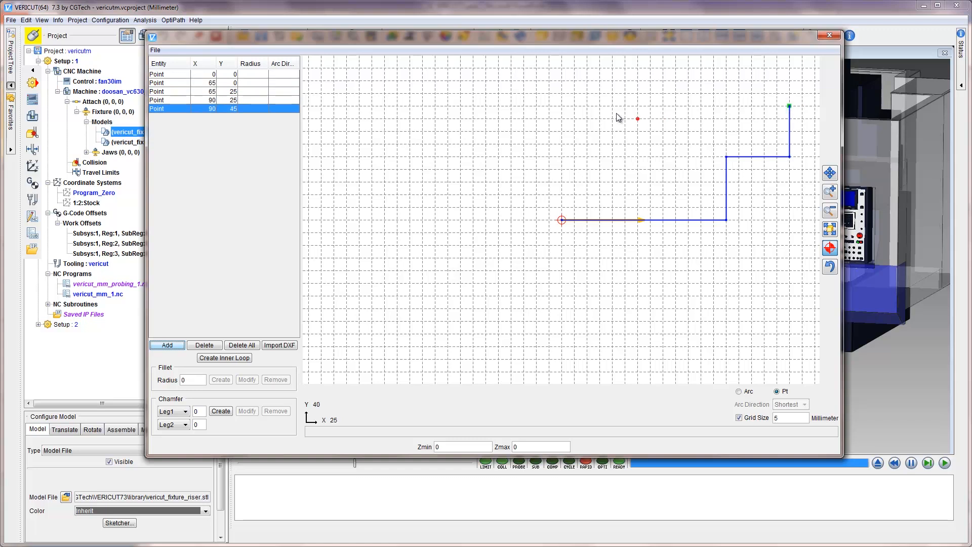
click(562, 106)
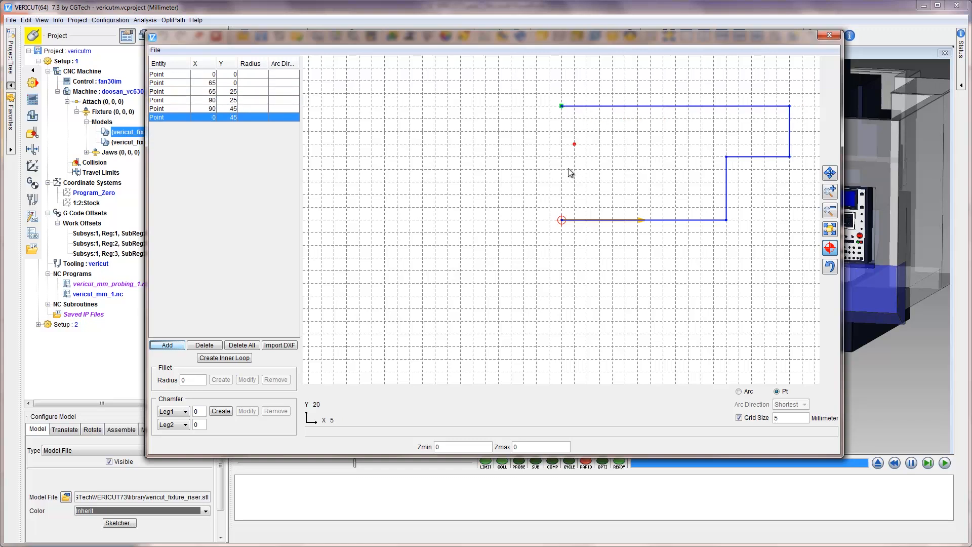
click(562, 221)
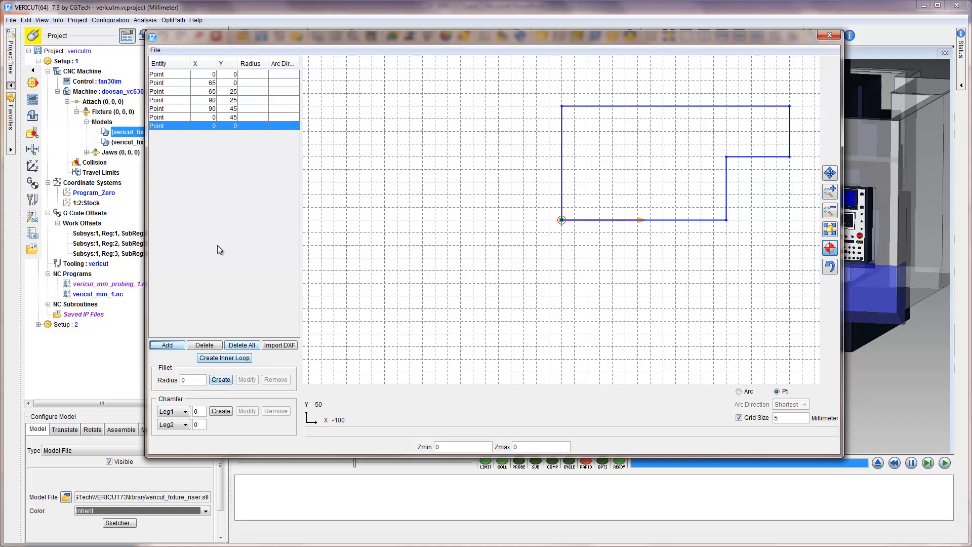
- Fillet the profile's inner corner at (65, 25) with radius 10 and chamfer the corner at (90, 45) with 5 mm legs
click(163, 92)
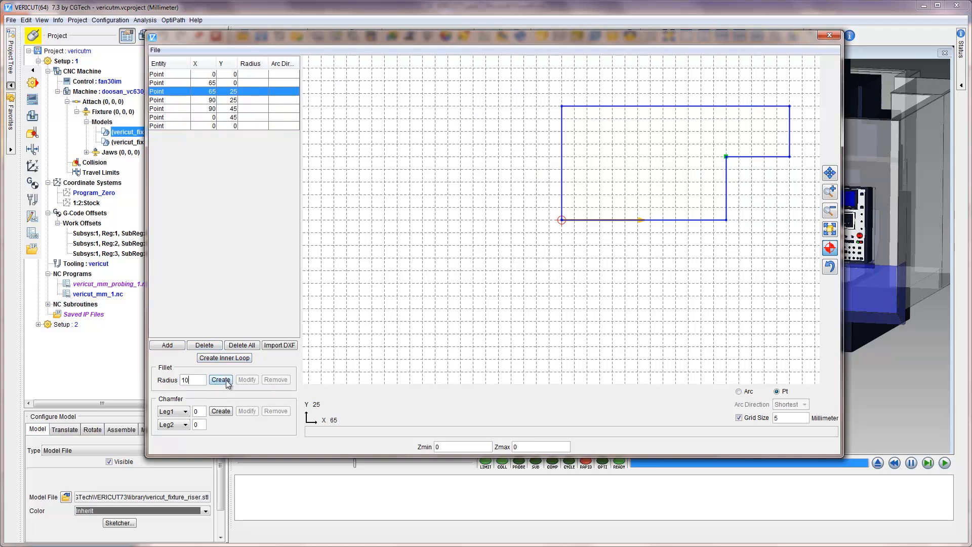
click(220, 380)
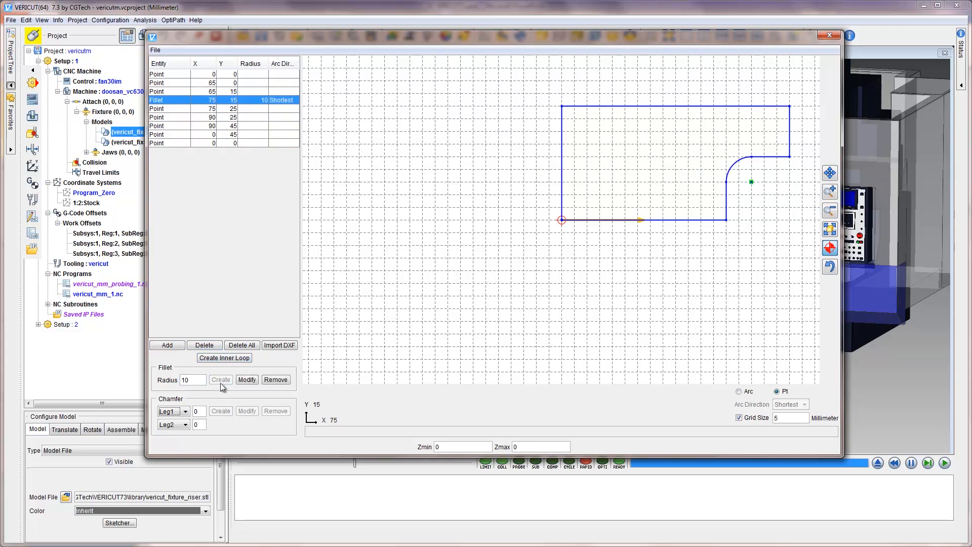
click(173, 126)
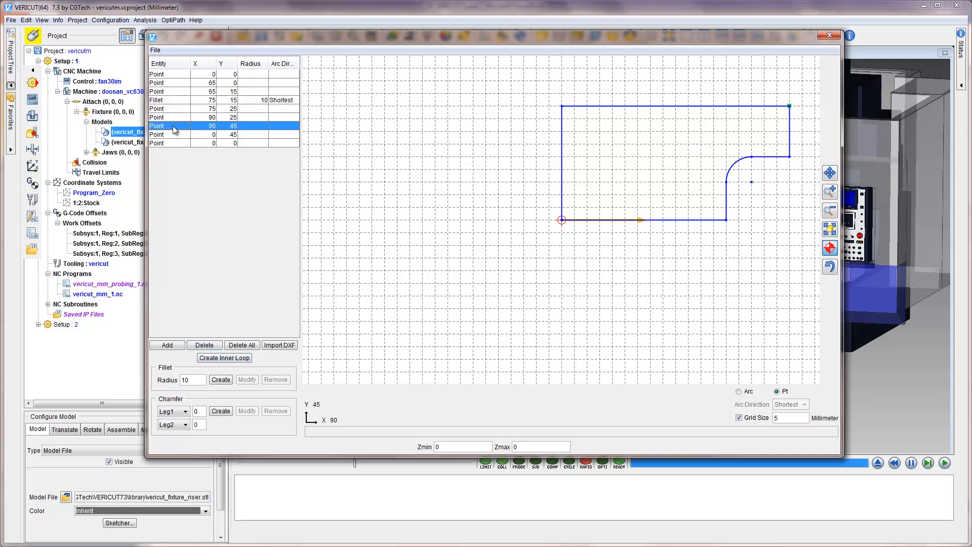
click(198, 412)
click(221, 410)
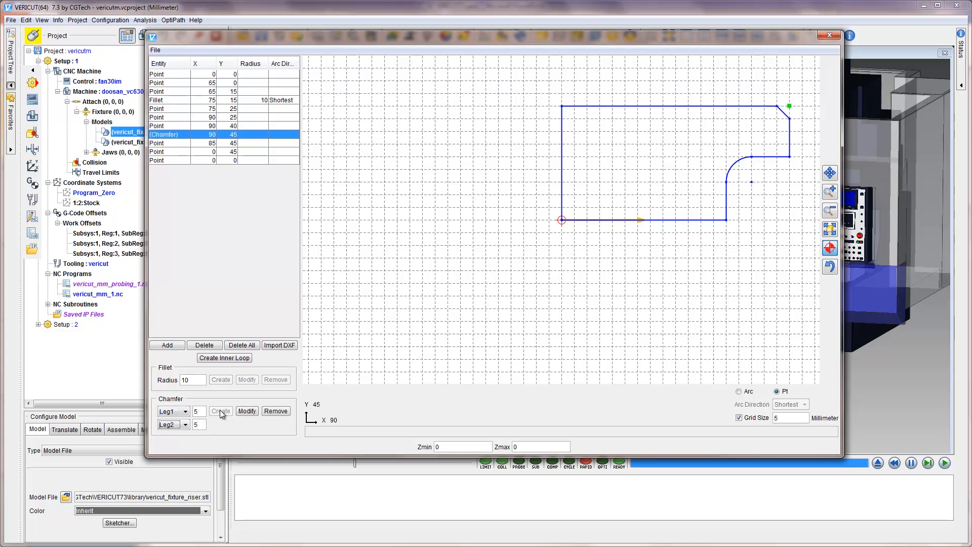
- Change the radius of the fillet at the profile's inner corner to 15 mm
click(162, 101)
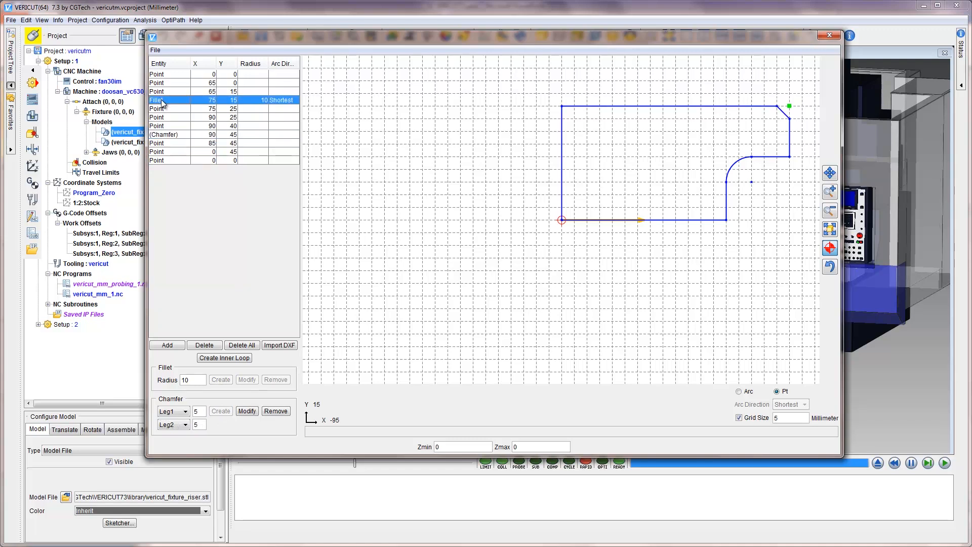
click(195, 381)
text(15)
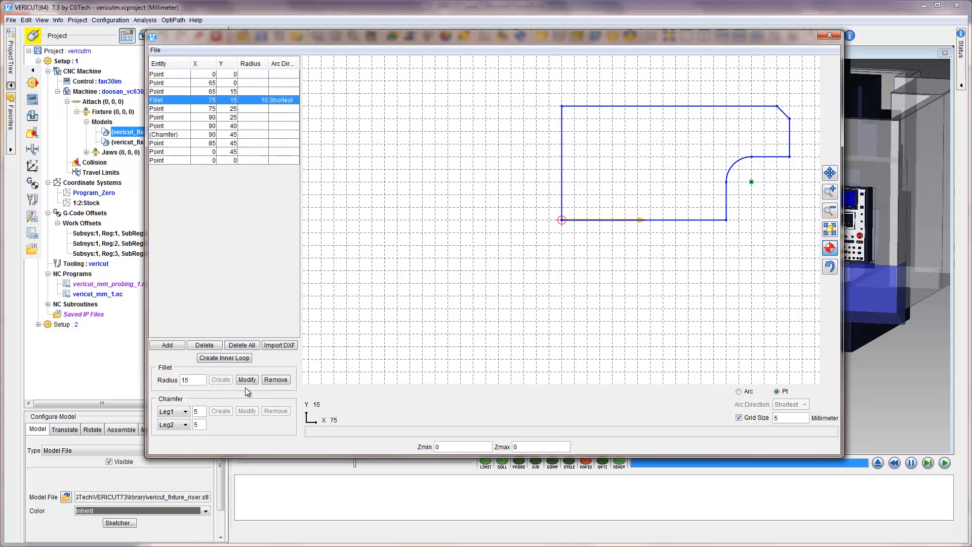
click(247, 380)
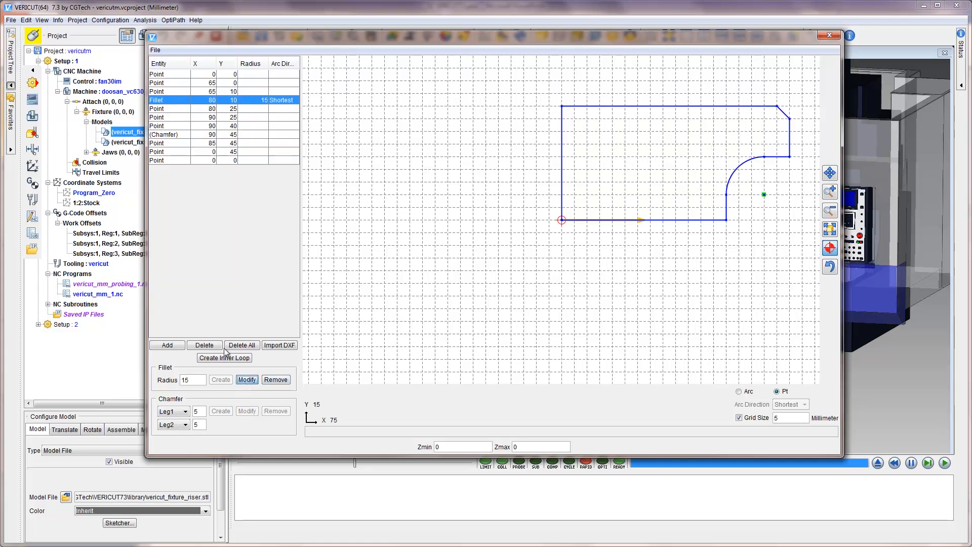
- Set the chamfer's first leg to 10 mm, update its second leg, and fit the sketch in the view
click(176, 135)
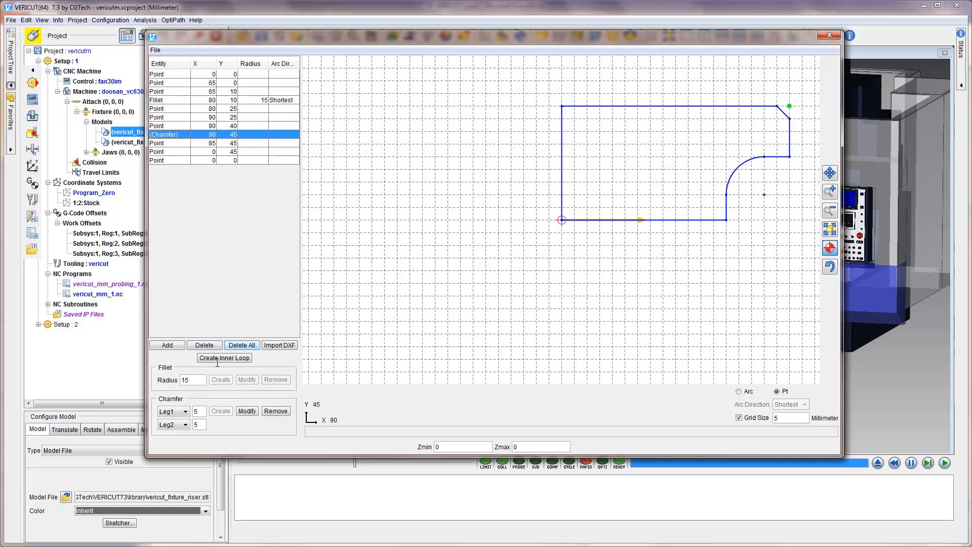
click(200, 412)
text(10)
click(249, 410)
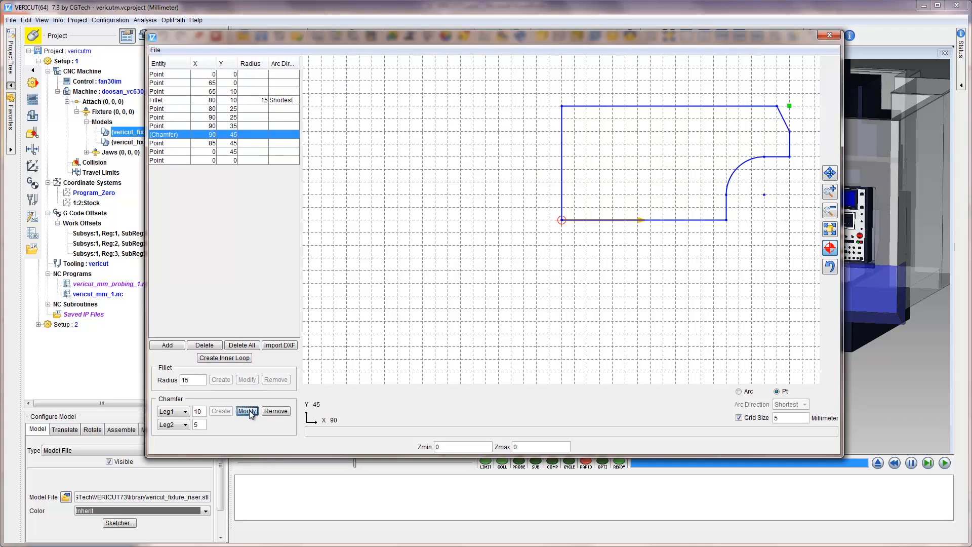
double_click(199, 425)
click(248, 412)
click(833, 230)
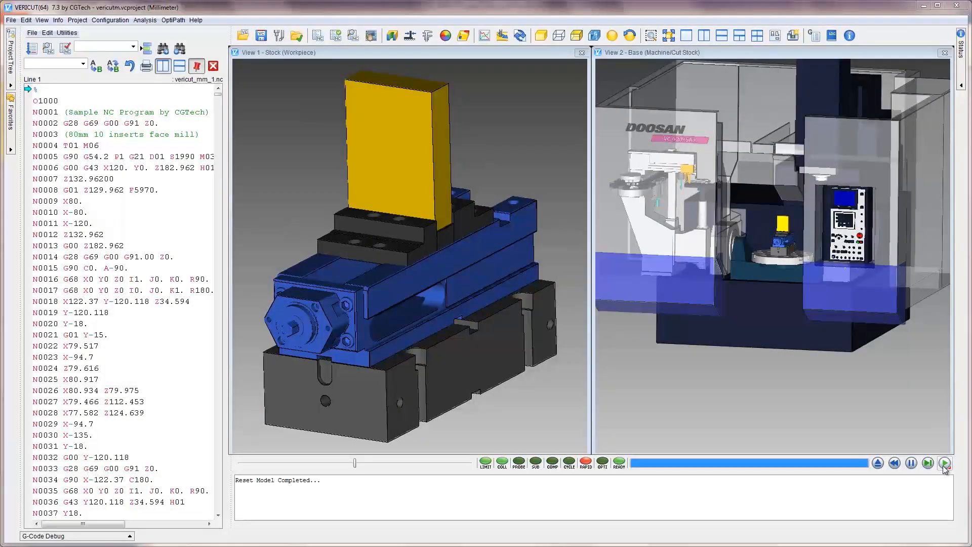
- Add two simulation stop conditions, one at the text G90 and one at each tool change
right_click(943, 464)
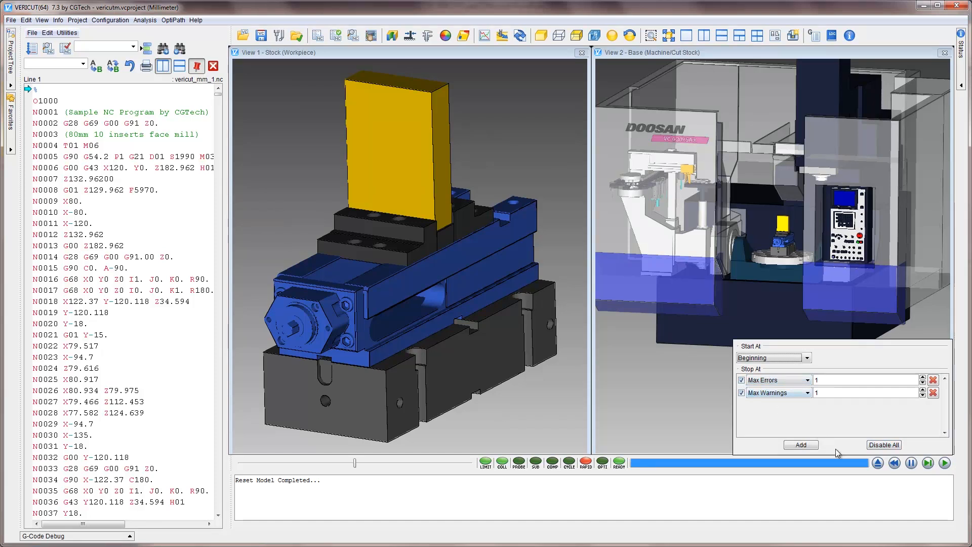
click(806, 446)
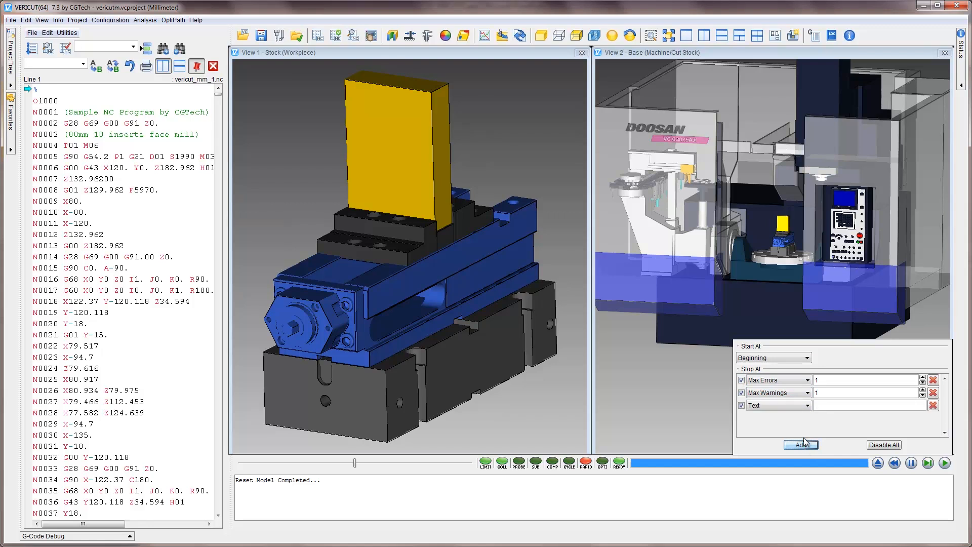
click(826, 405)
click(801, 445)
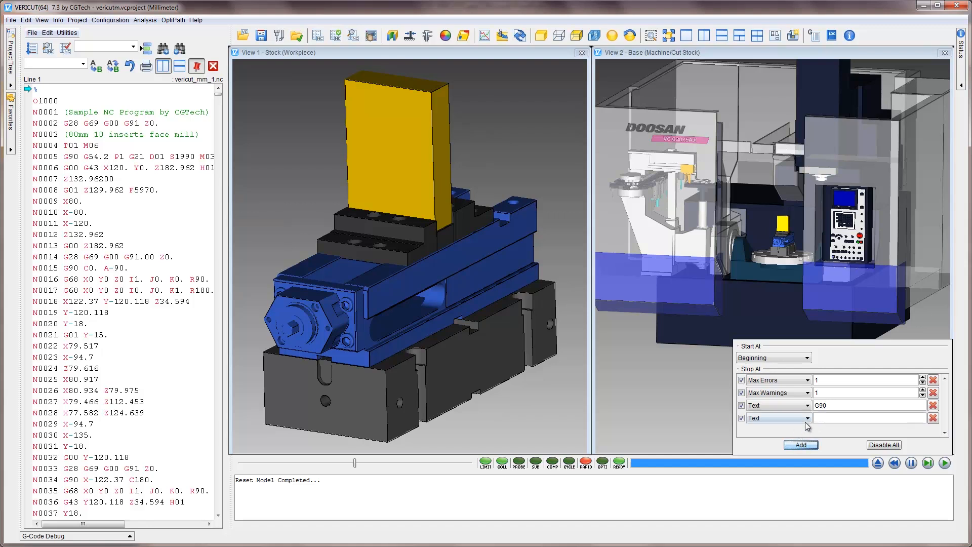
click(808, 419)
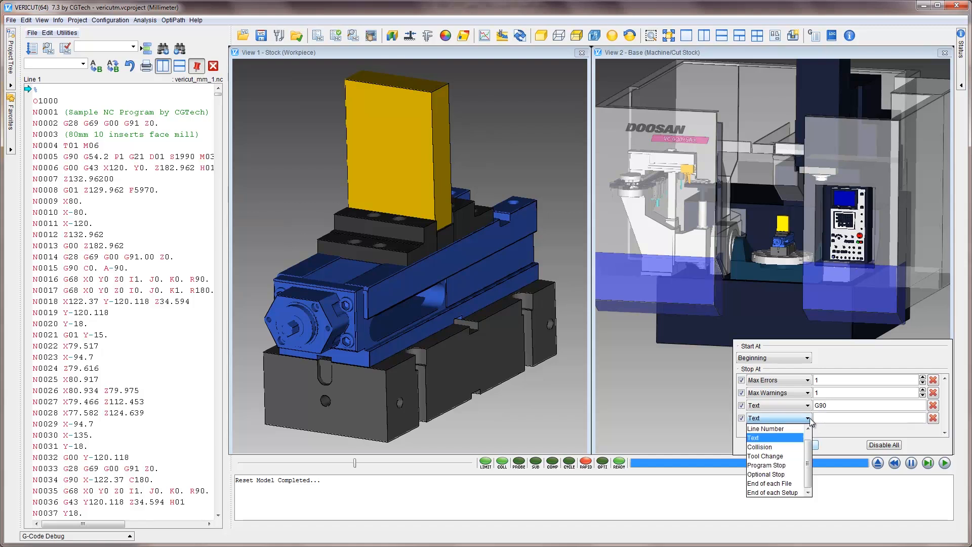
click(785, 456)
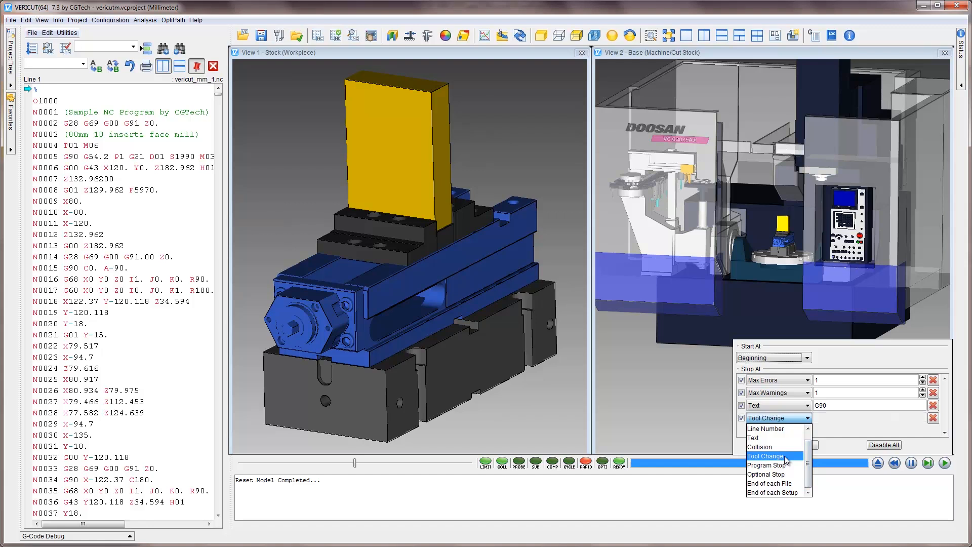
click(944, 463)
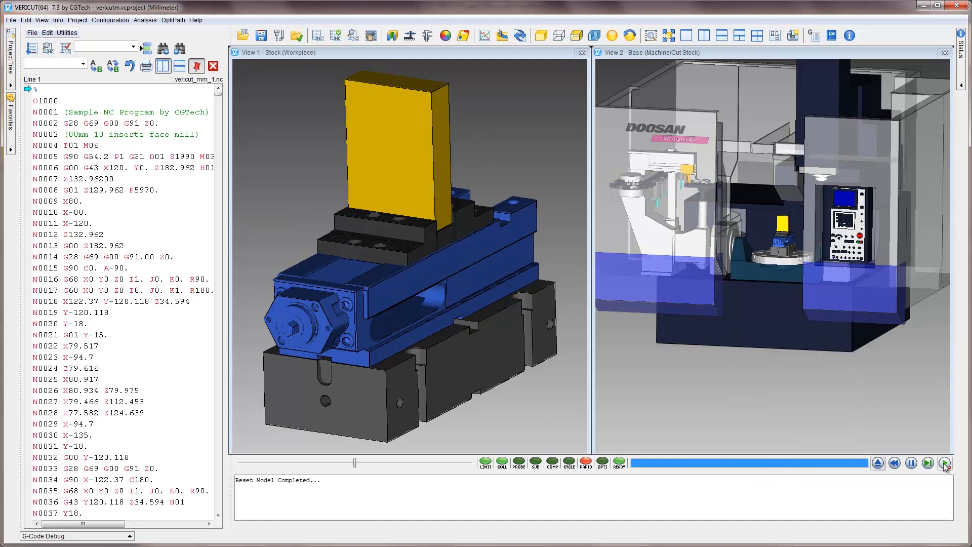
- Run the simulation to its first stop and trace the tool change log message to its NC program line
click(944, 463)
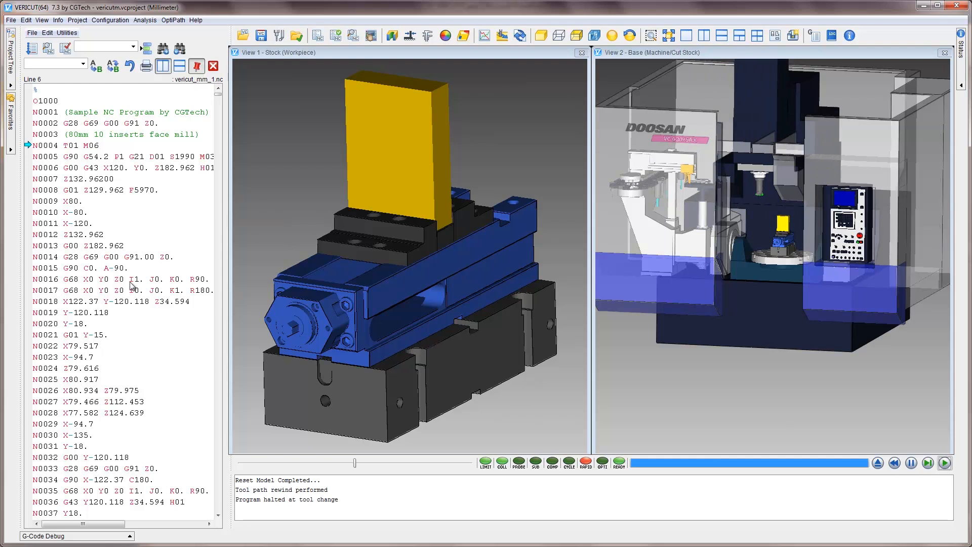
click(47, 156)
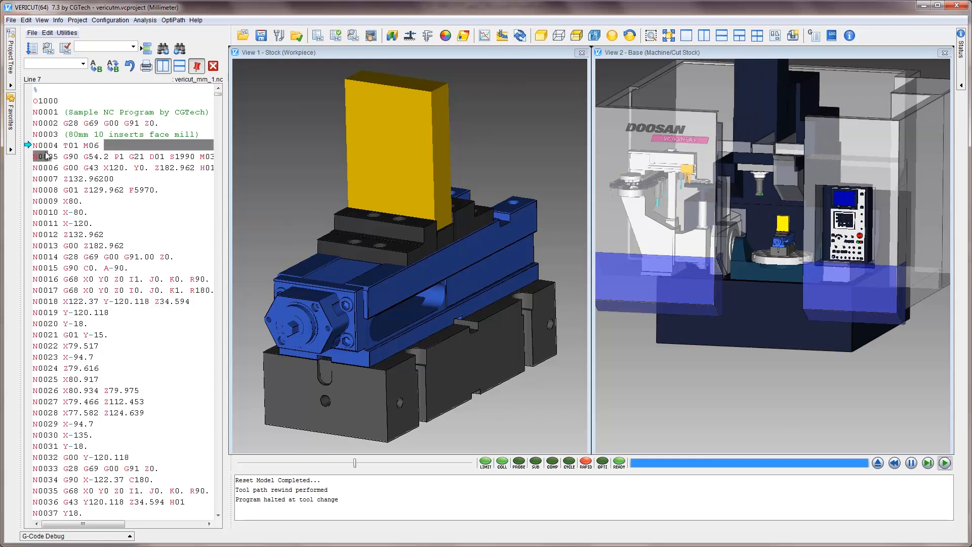
click(303, 499)
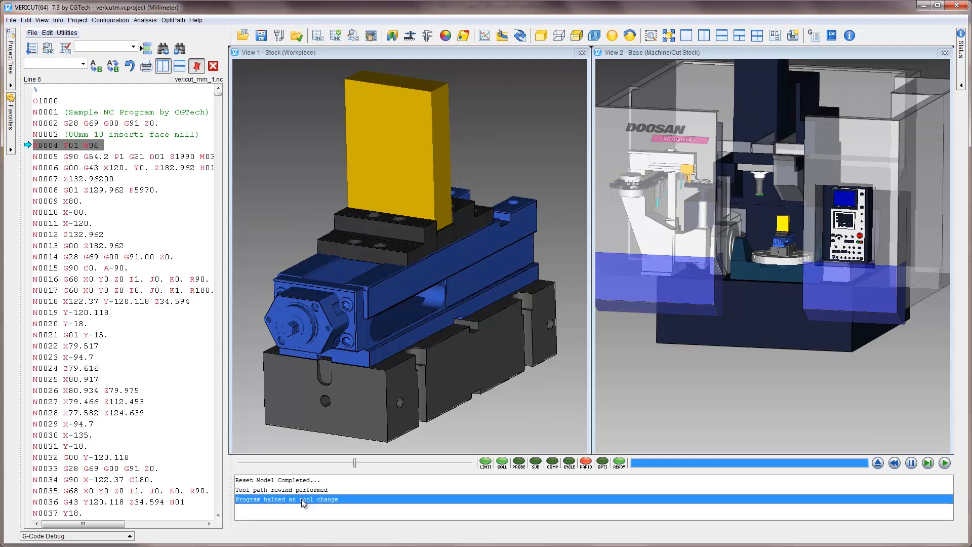
- Resume the simulation through the G90 stops, check the warning limit message against the NC program, and continue to the next tool change
click(944, 464)
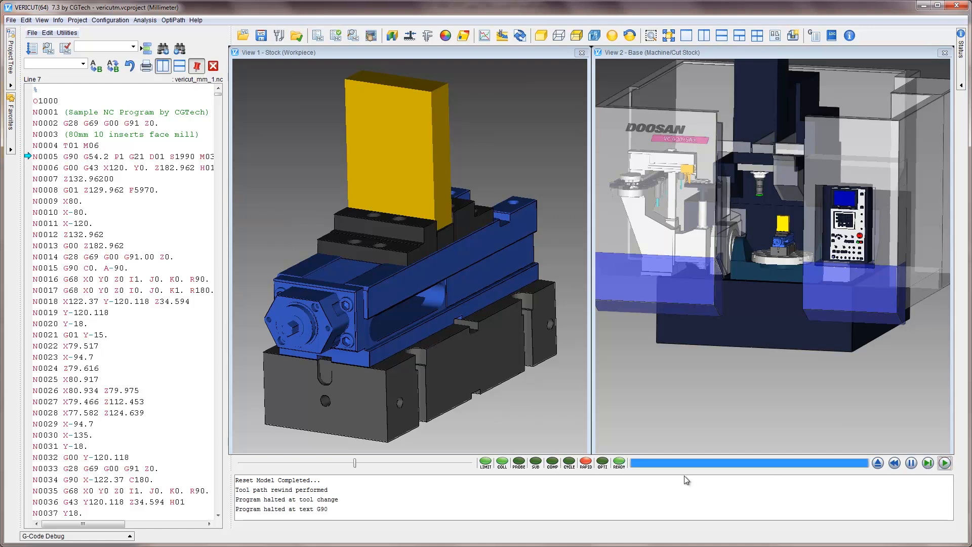
click(945, 464)
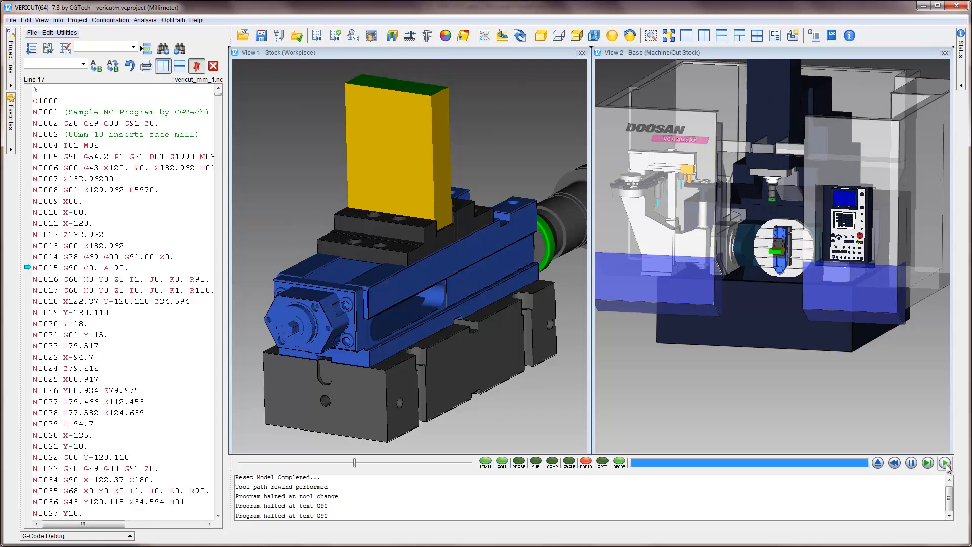
click(945, 464)
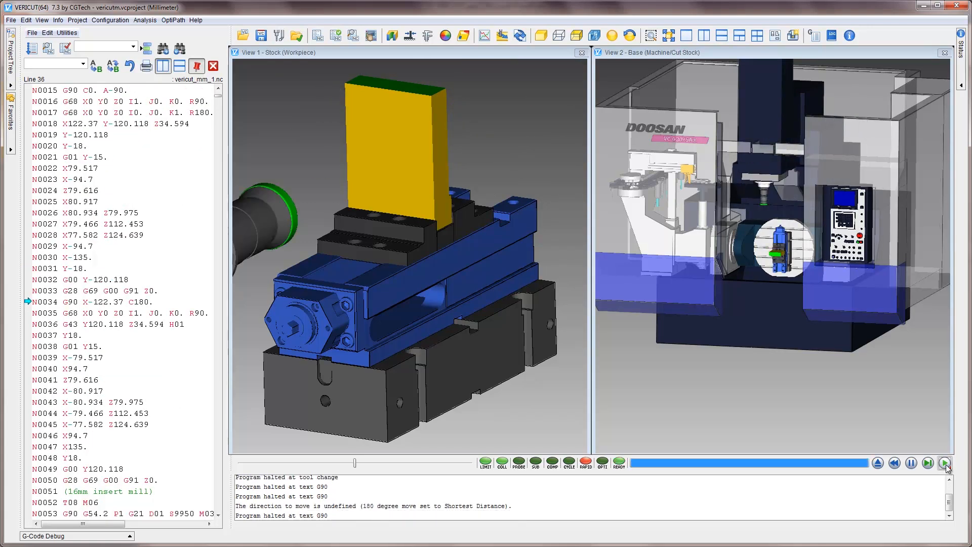
click(945, 464)
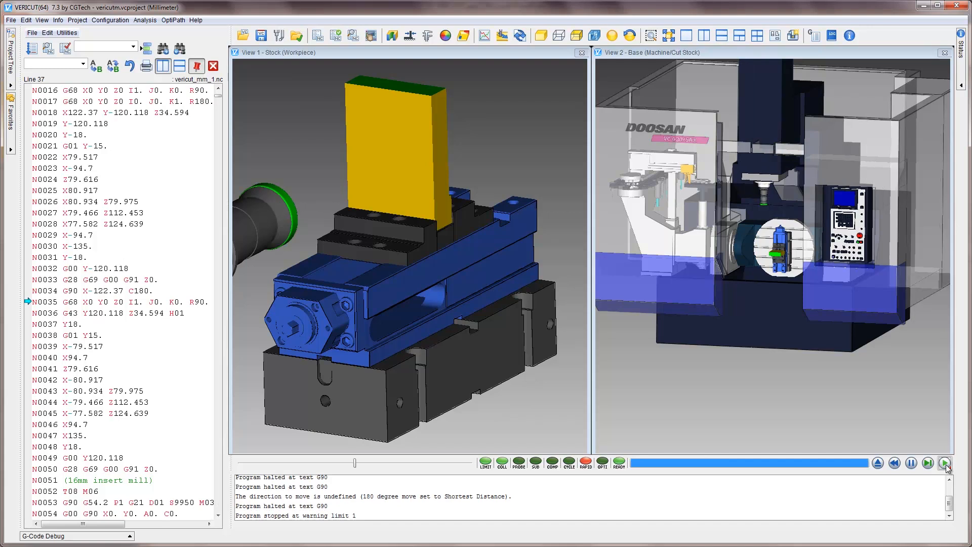
click(299, 516)
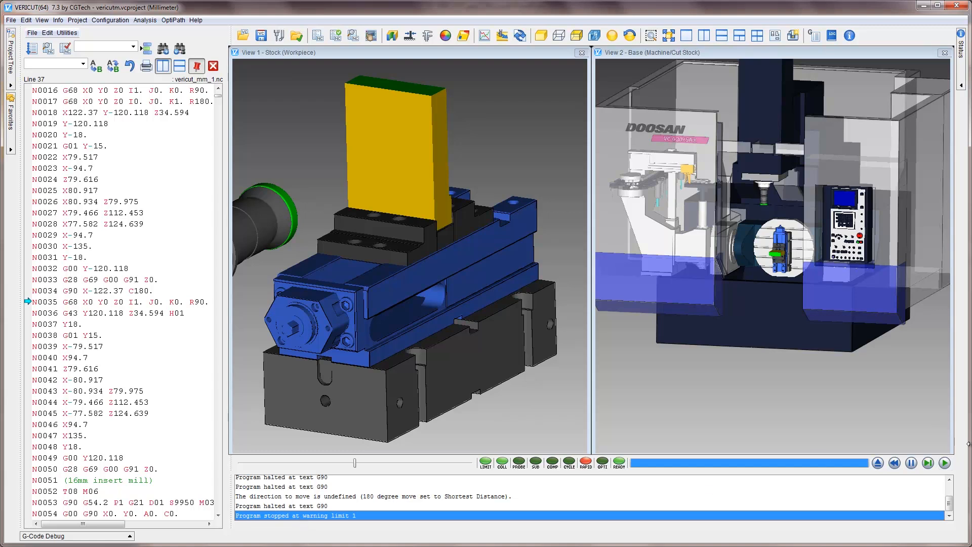
click(945, 463)
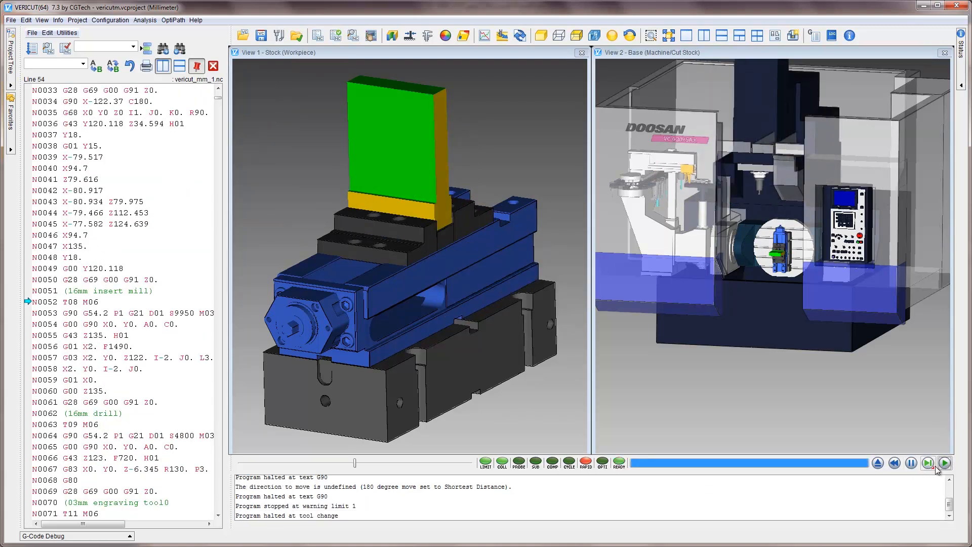
- Toggle the G90 text stop condition and reset the simulation to the start of the program
right_click(945, 463)
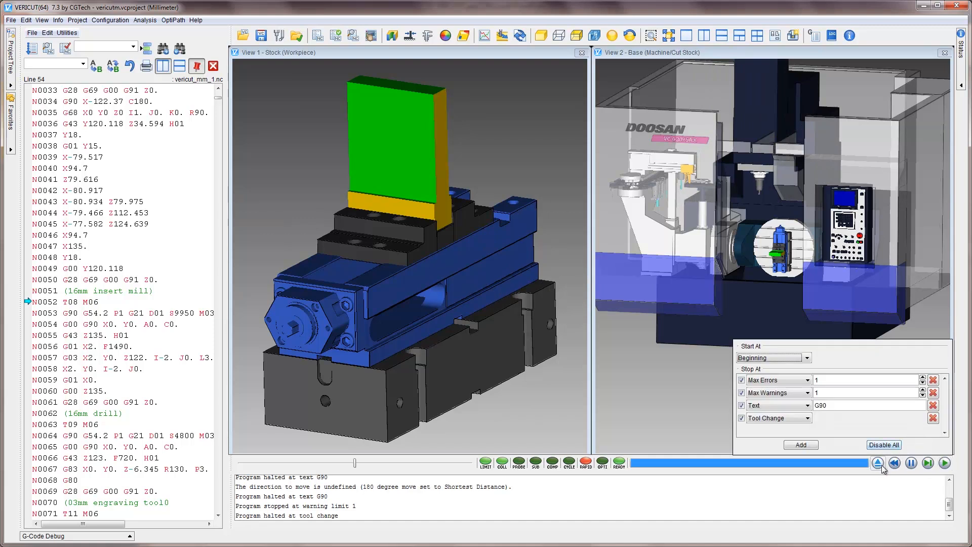
click(742, 406)
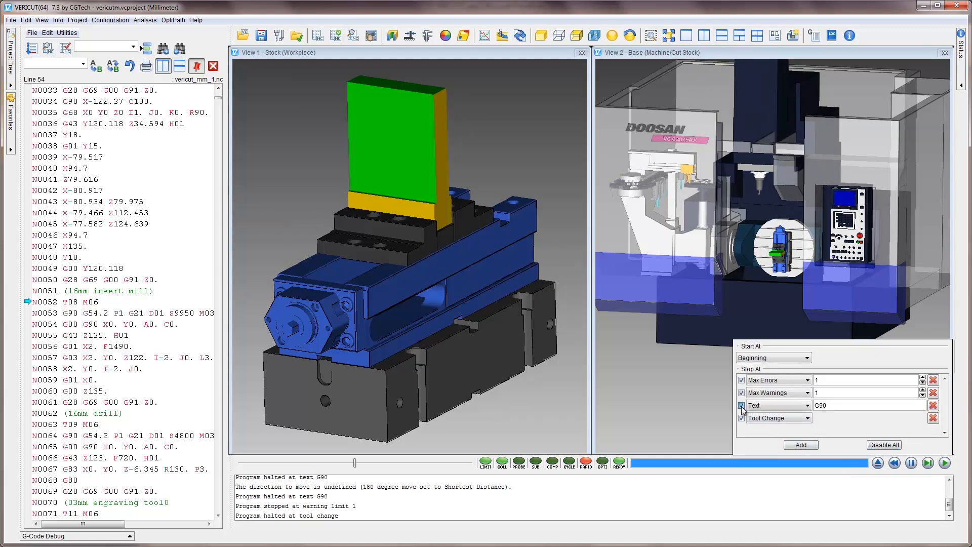
click(879, 464)
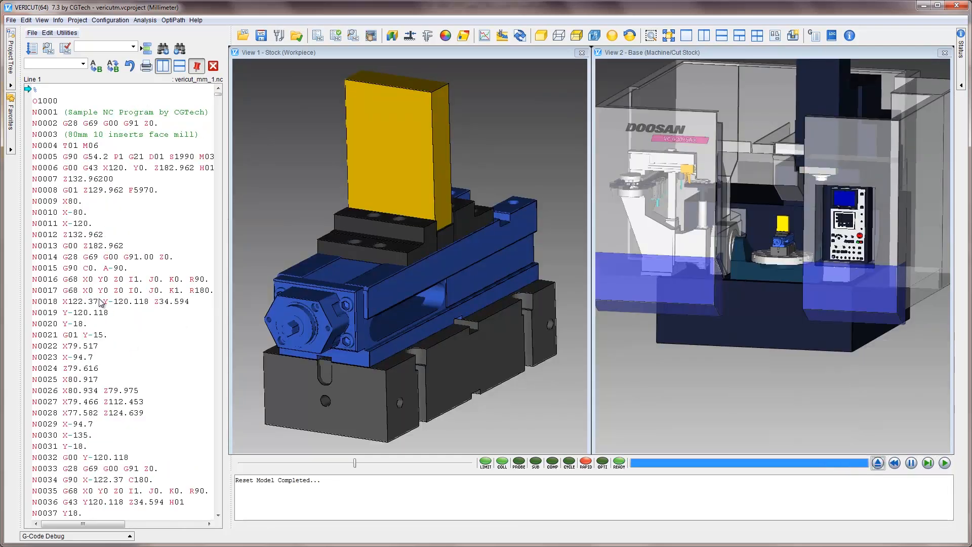
- Add breakpoints to NC program lines N0013 and N0029
right_click(95, 248)
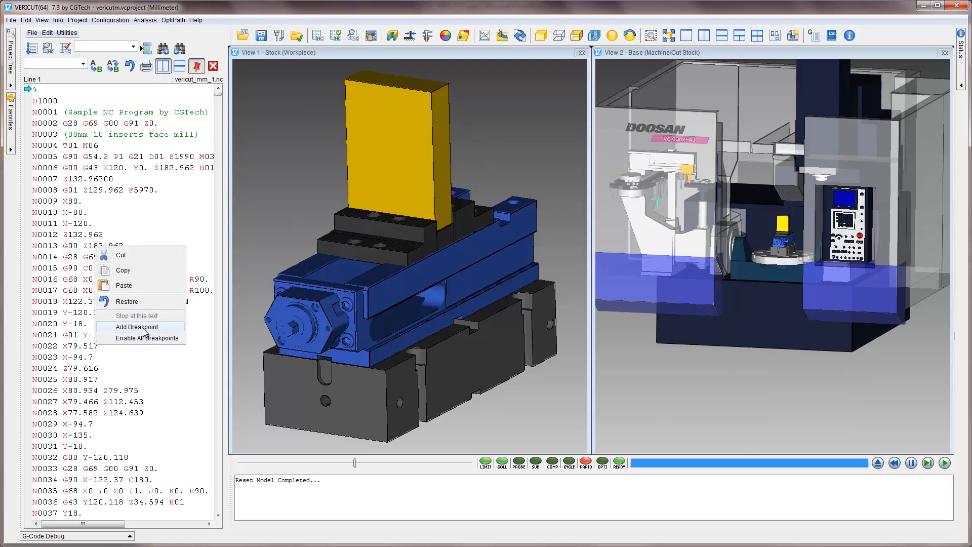
click(144, 329)
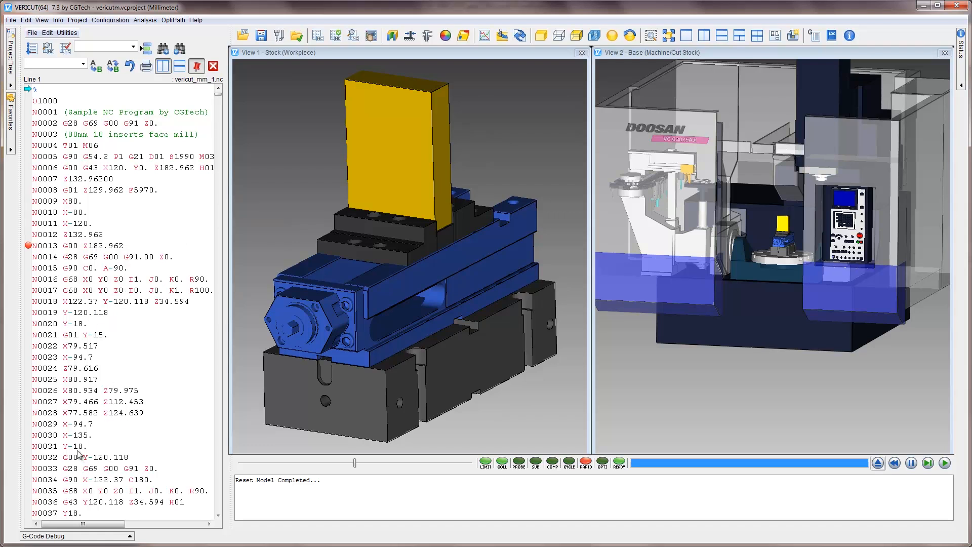
right_click(79, 423)
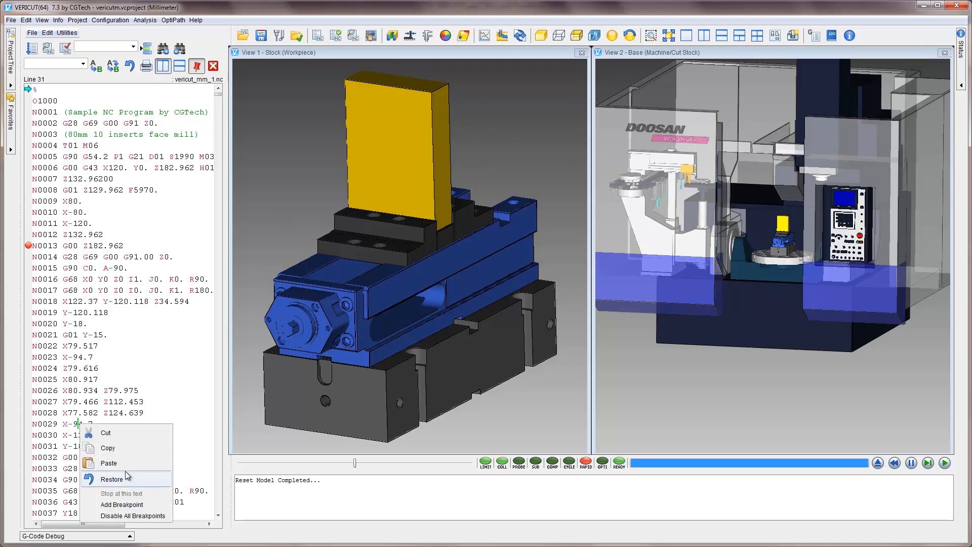
click(140, 505)
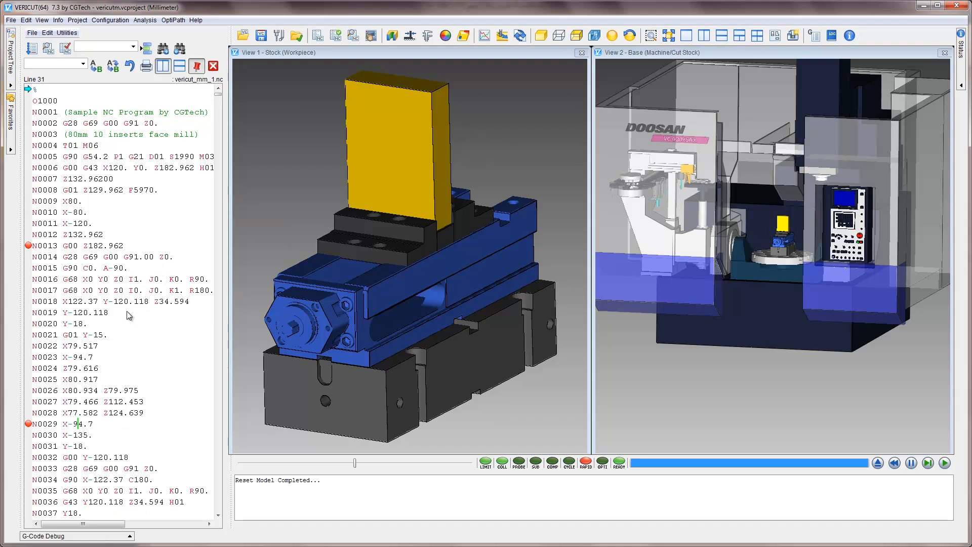
- Add a simulation stop at the text 120.118 picked from line N0018, and review the full list of stop conditions
drag(149, 302, 115, 302)
right_click(128, 300)
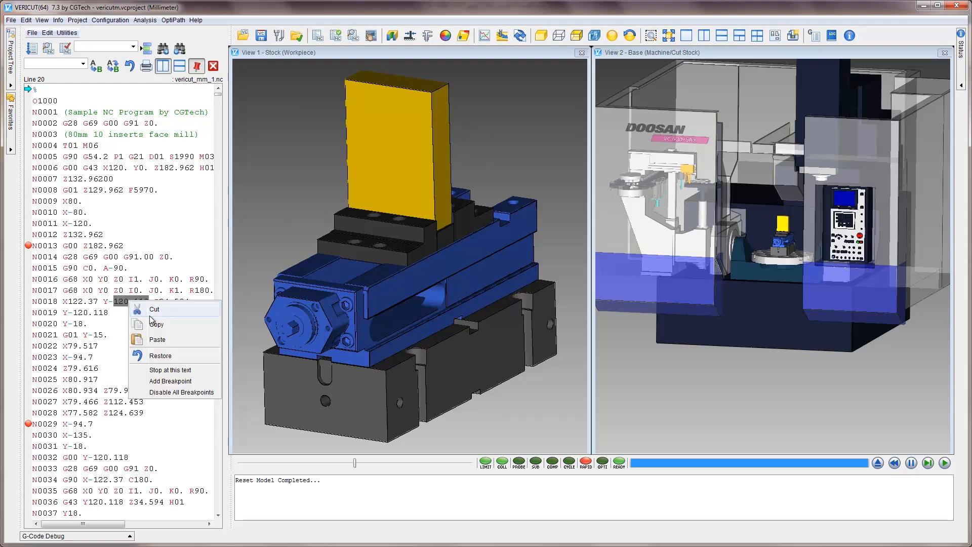
click(180, 370)
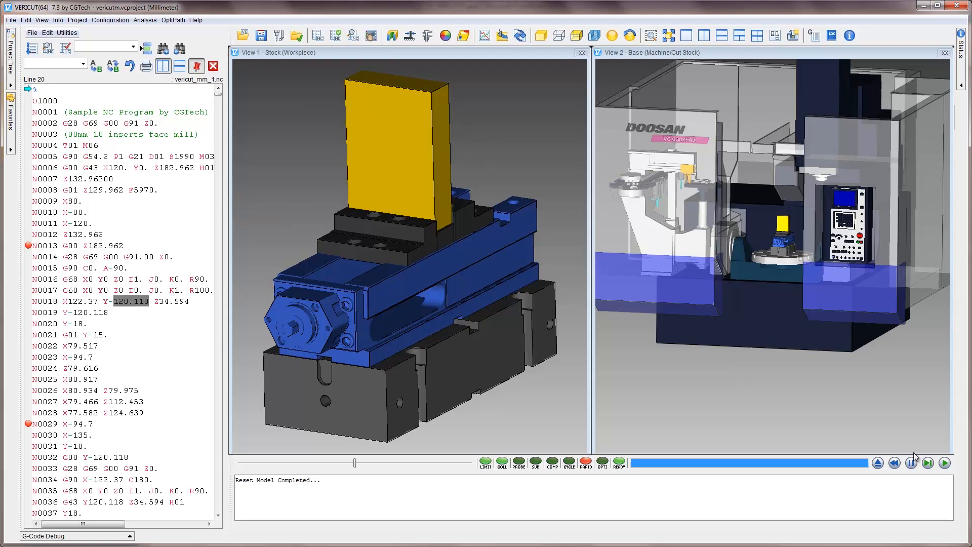
mouse_move(945, 465)
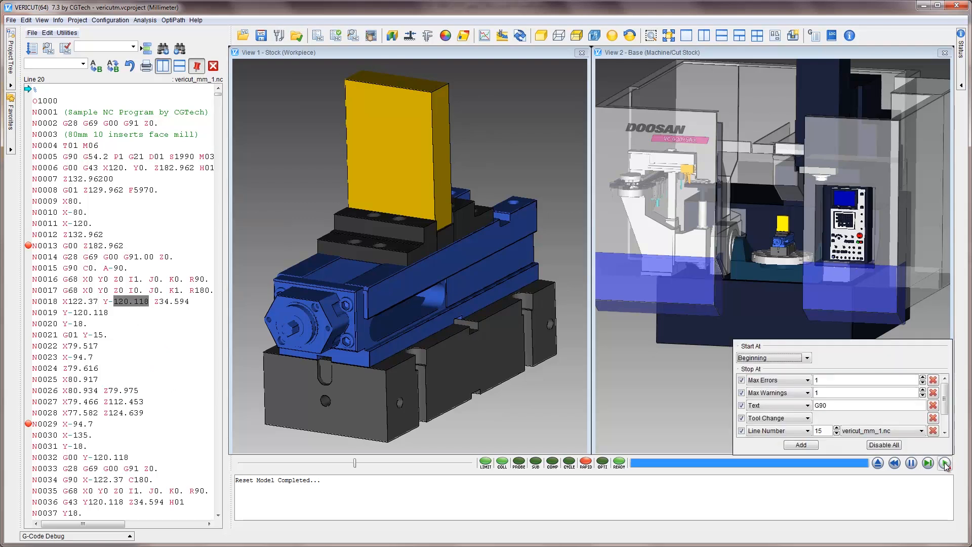
drag(946, 408, 948, 428)
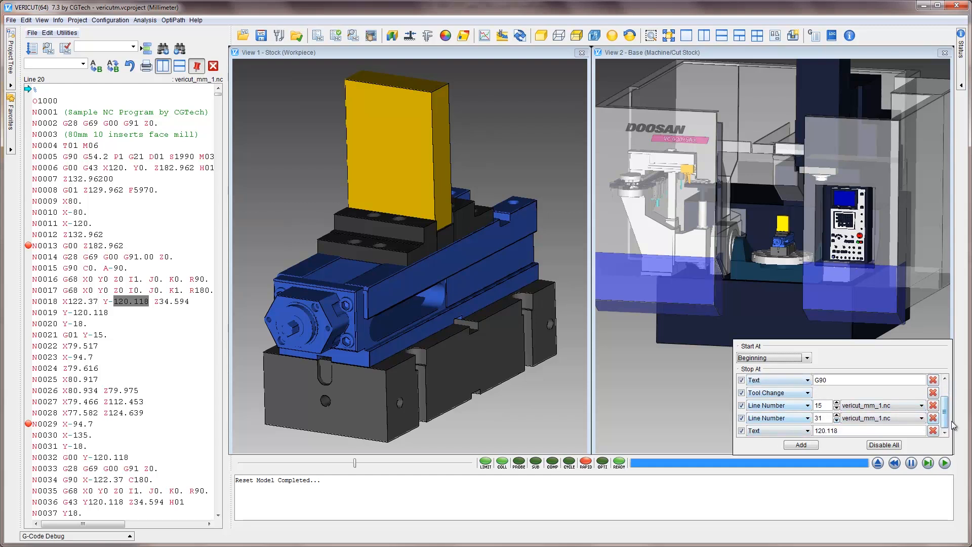
drag(945, 424, 945, 401)
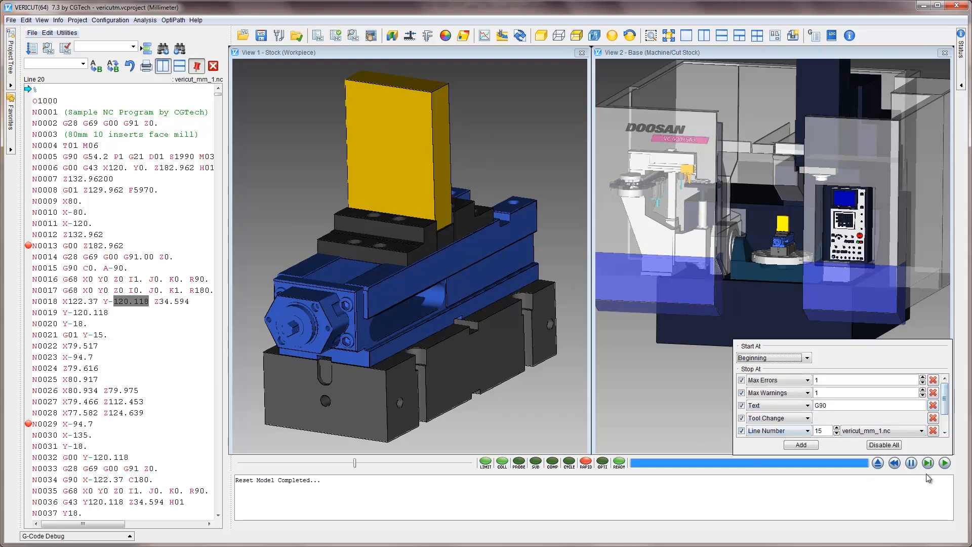
- Run the simulation through its tool change, text and line number stops up to the N0029 breakpoint, and advance one more block
click(945, 463)
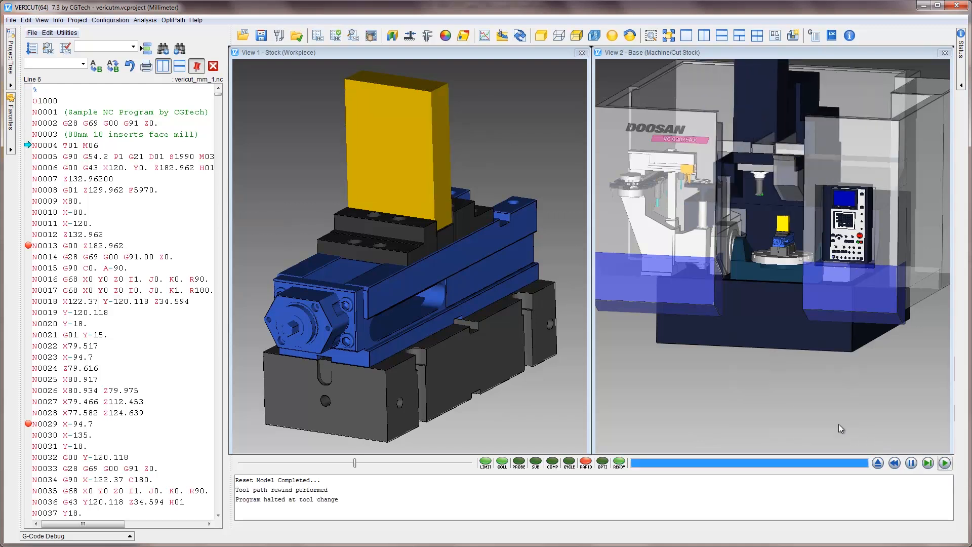
key(space)
key(space)
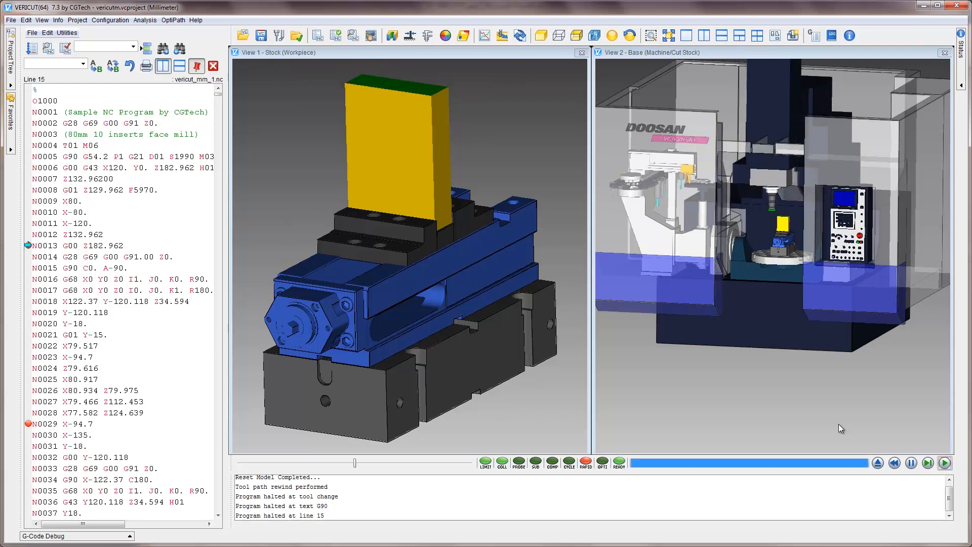
click(944, 464)
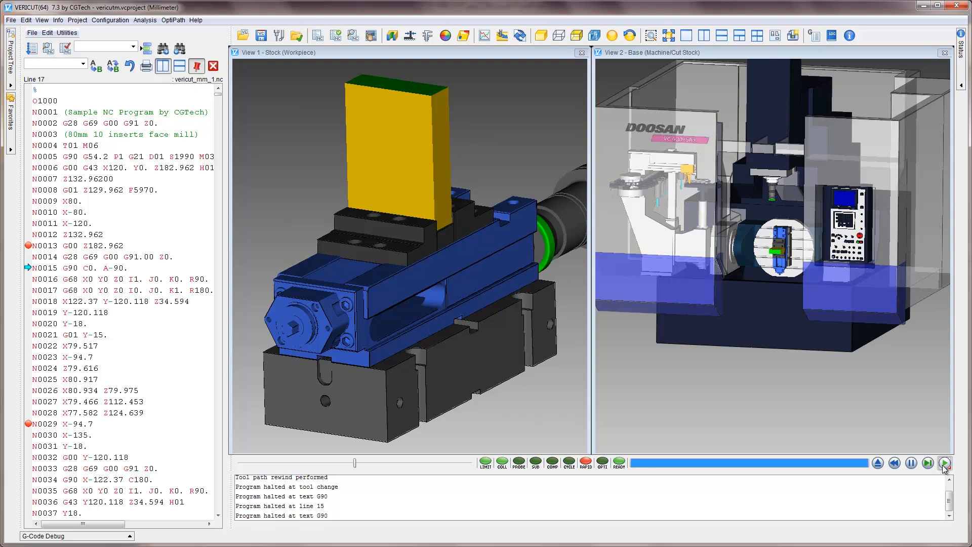
click(944, 463)
click(945, 464)
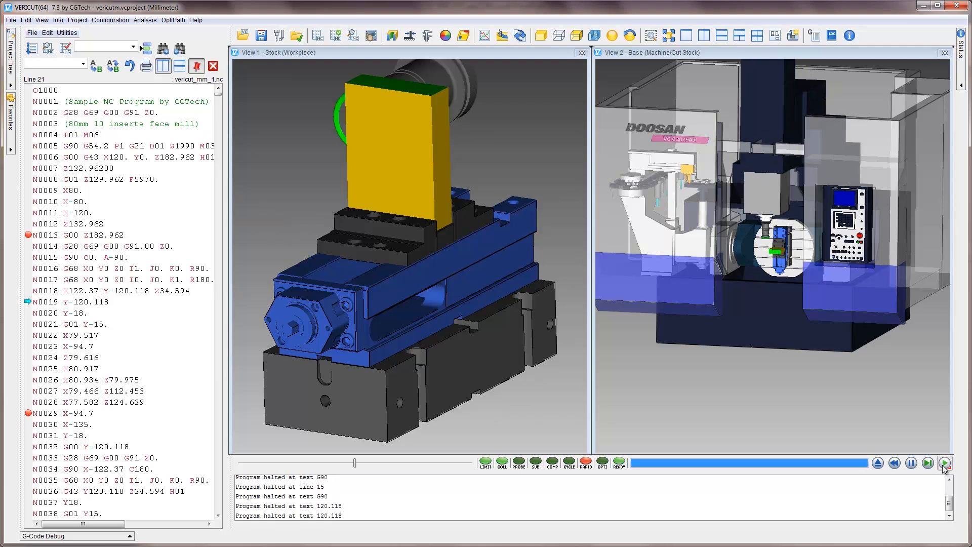
click(945, 463)
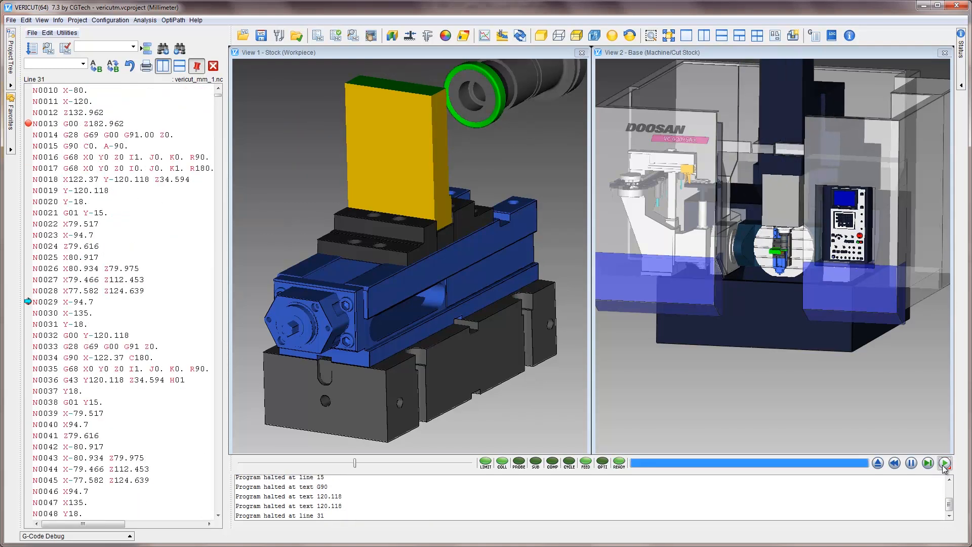
click(928, 463)
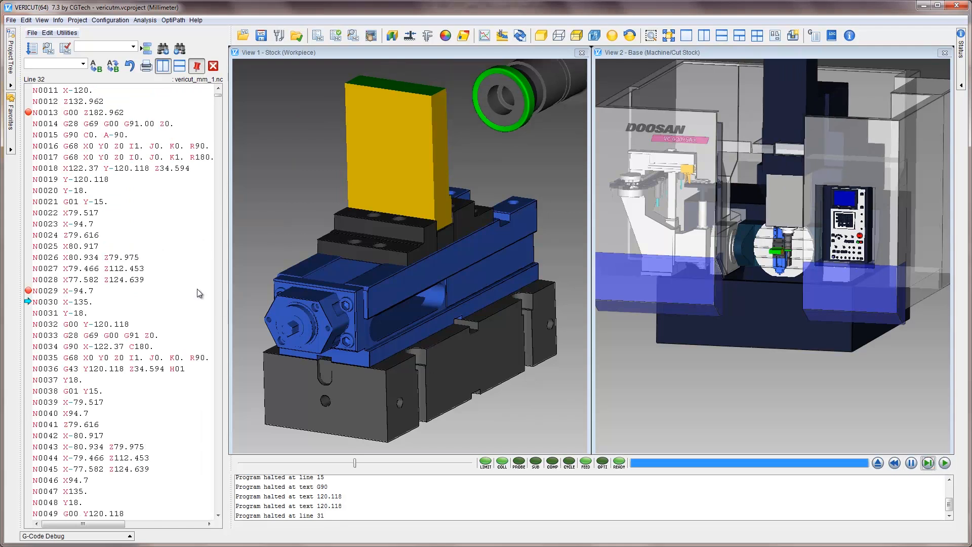
- Disable the N0013 breakpoint and all remaining breakpoints, re-enable them all, and review the stop conditions
right_click(47, 114)
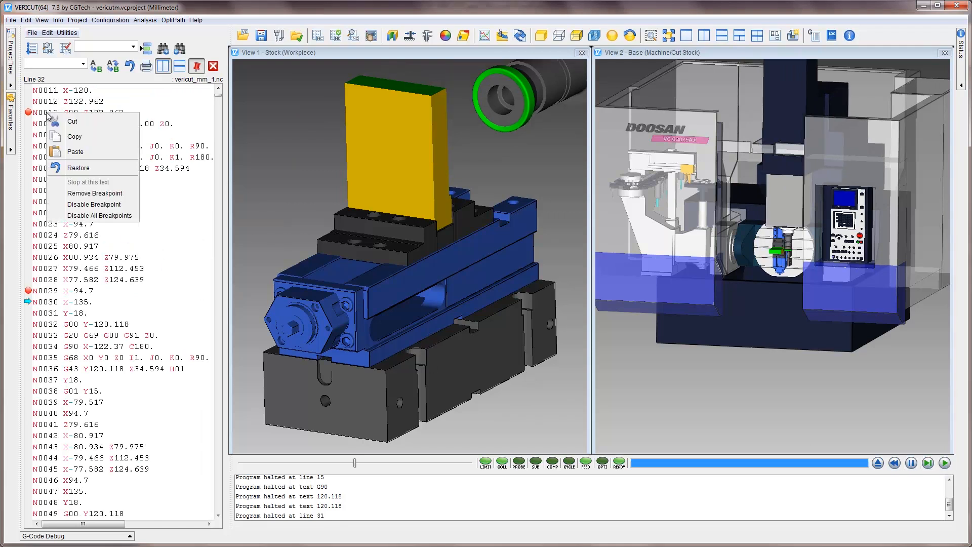
click(119, 206)
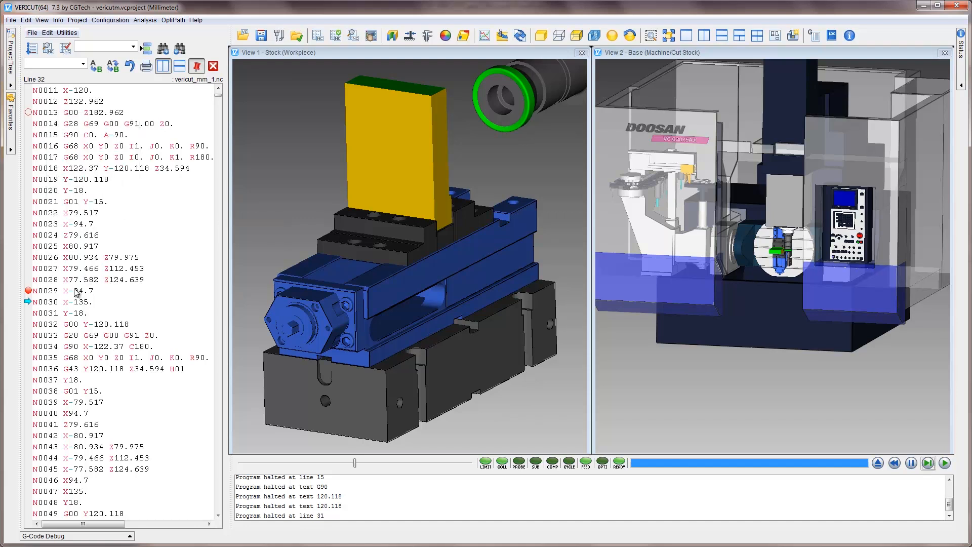
right_click(78, 291)
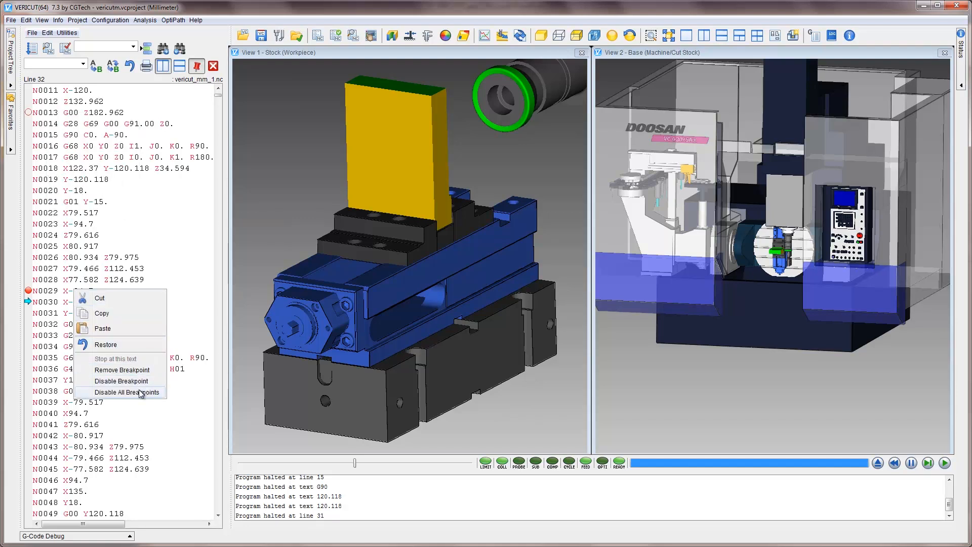
click(142, 392)
right_click(90, 284)
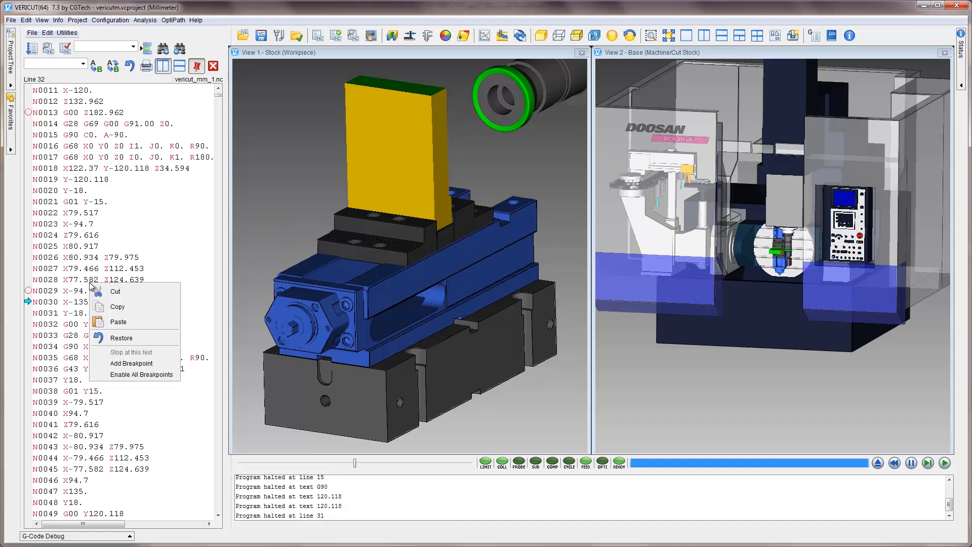
click(127, 375)
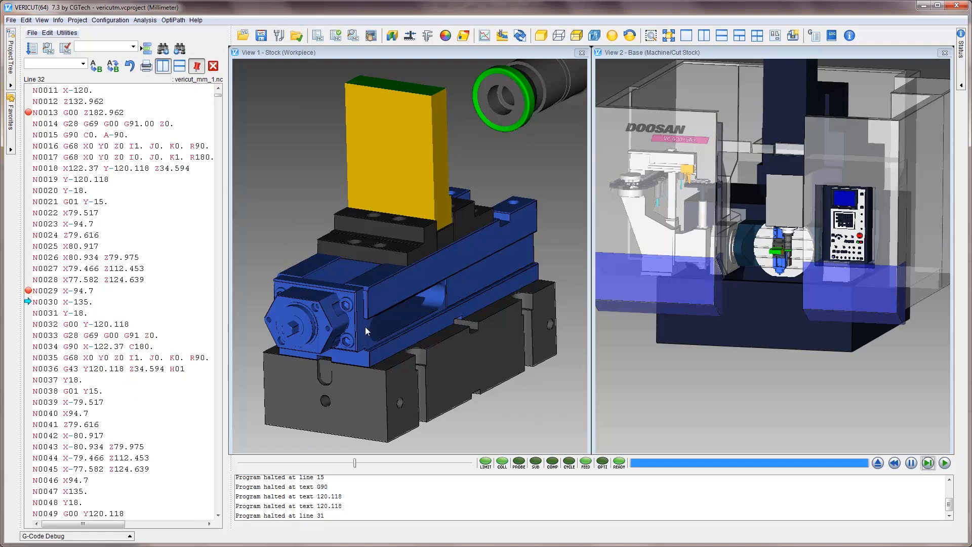
right_click(944, 464)
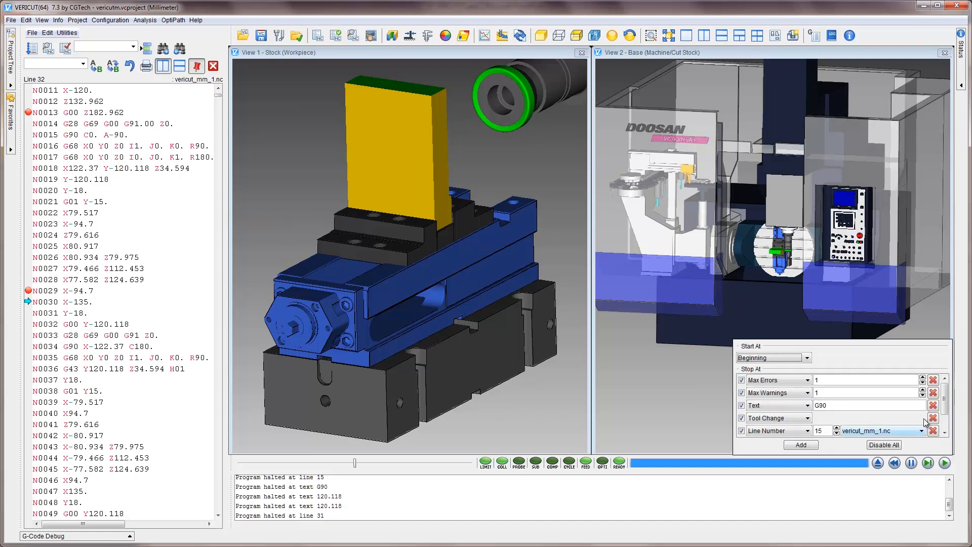
mouse_move(945, 399)
mouse_down()
mouse_move(948, 421)
mouse_move(946, 390)
mouse_move(947, 423)
mouse_move(947, 381)
mouse_up()
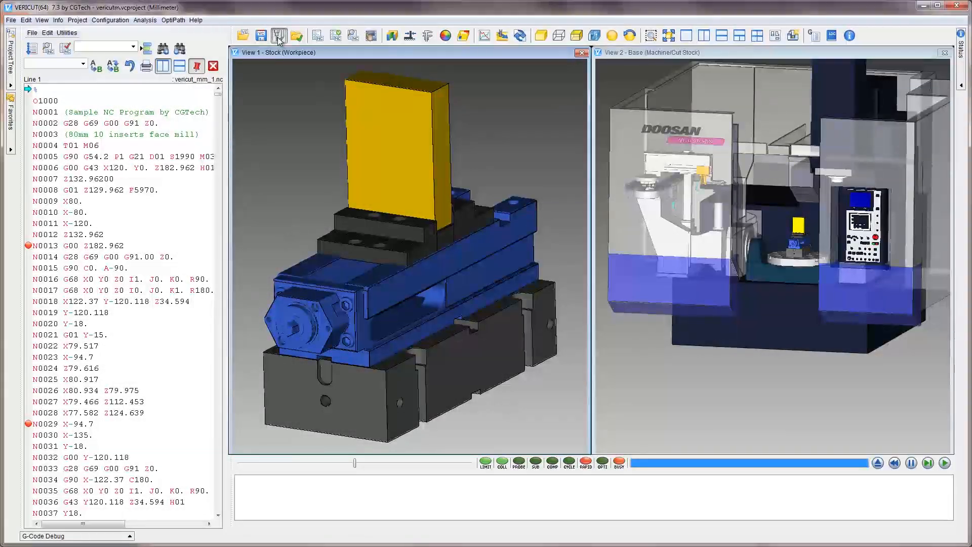
- Open the Tool Manager and show the 80mm face mill in an upright side view
click(279, 40)
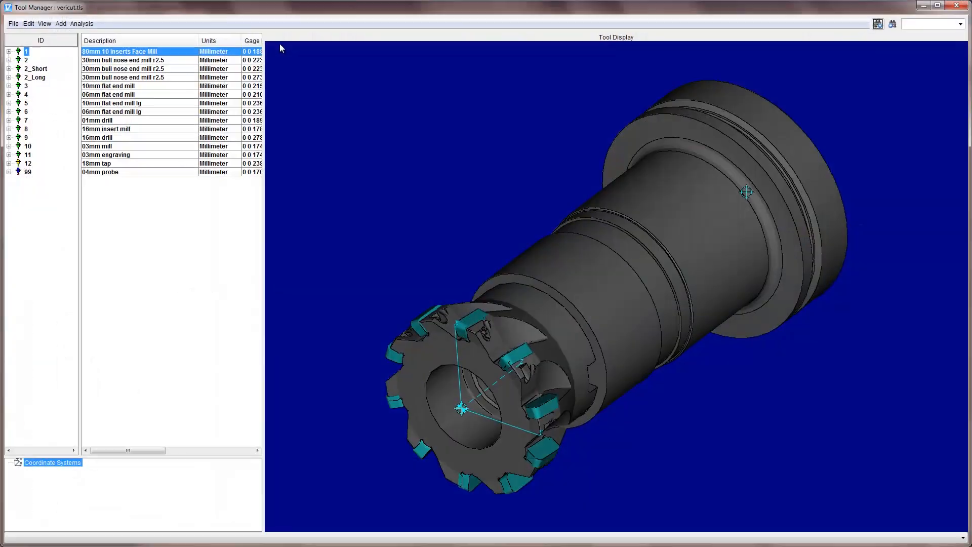
right_click(472, 243)
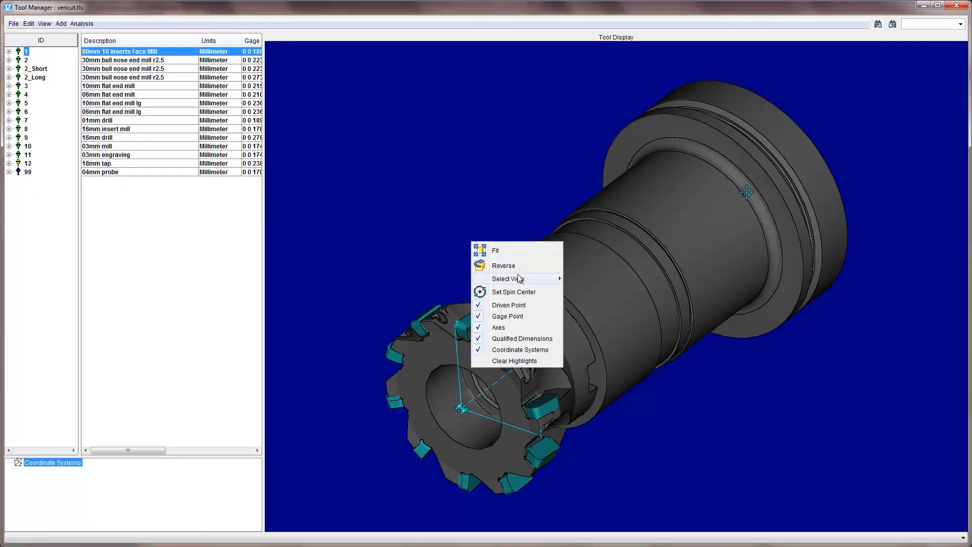
mouse_move(522, 279)
click(587, 344)
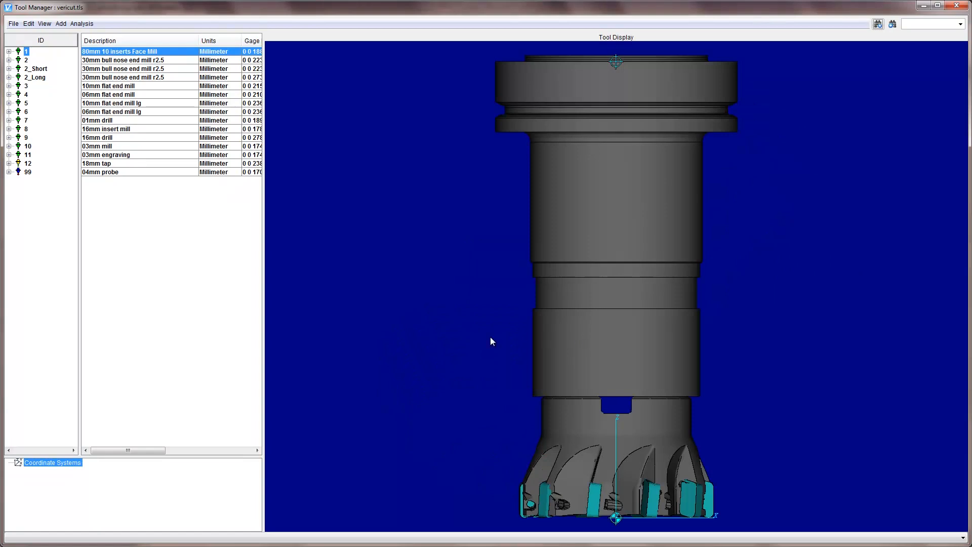
- Expand tool 1, highlight its two holder components, and hide Holder1
click(9, 51)
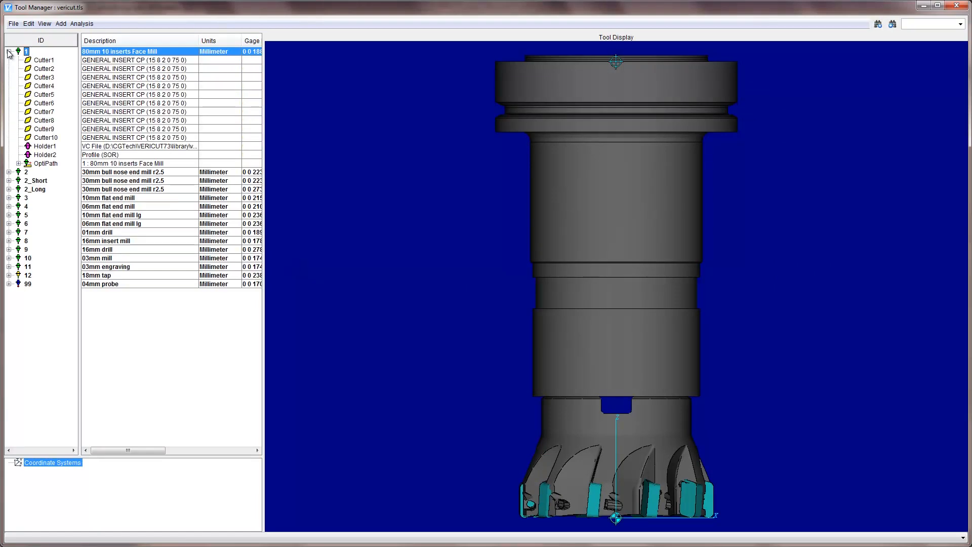
click(47, 155)
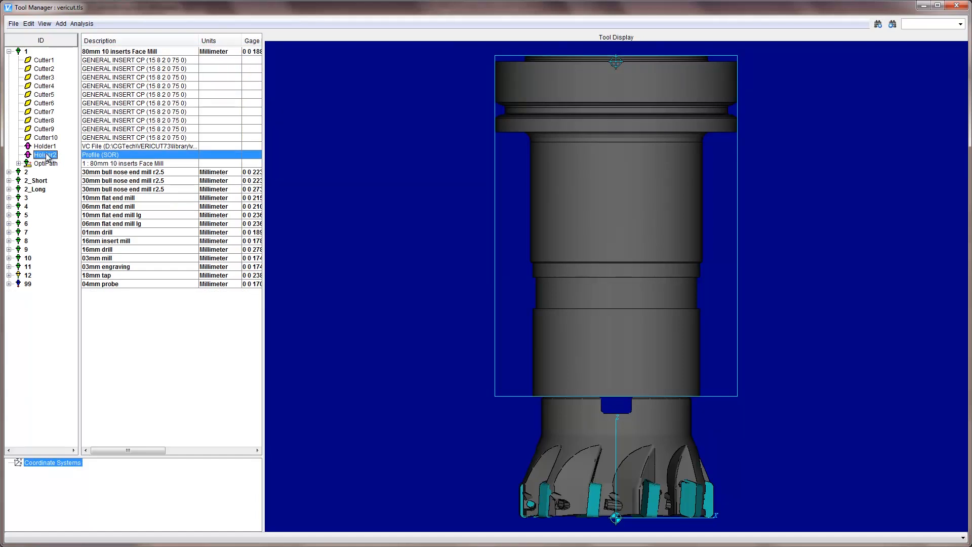
click(45, 146)
right_click(46, 146)
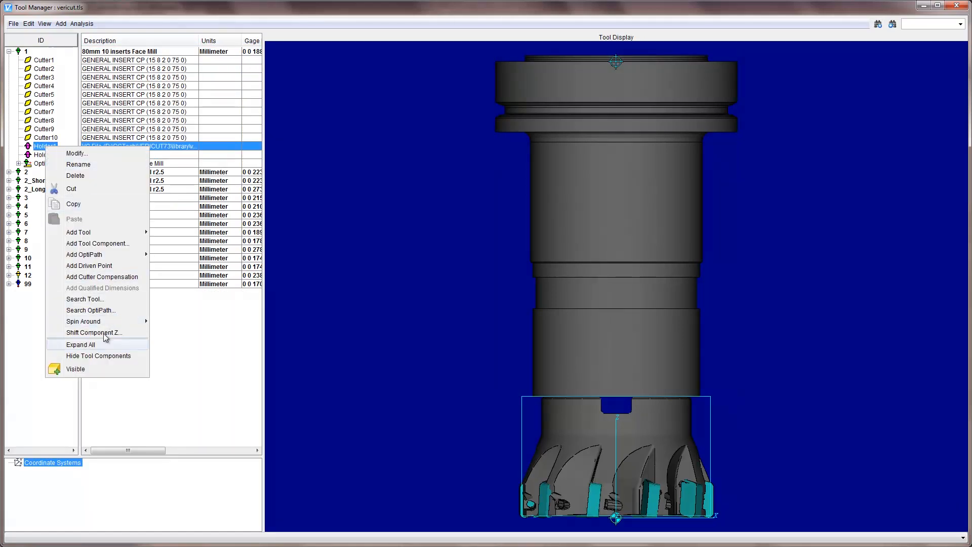
click(98, 368)
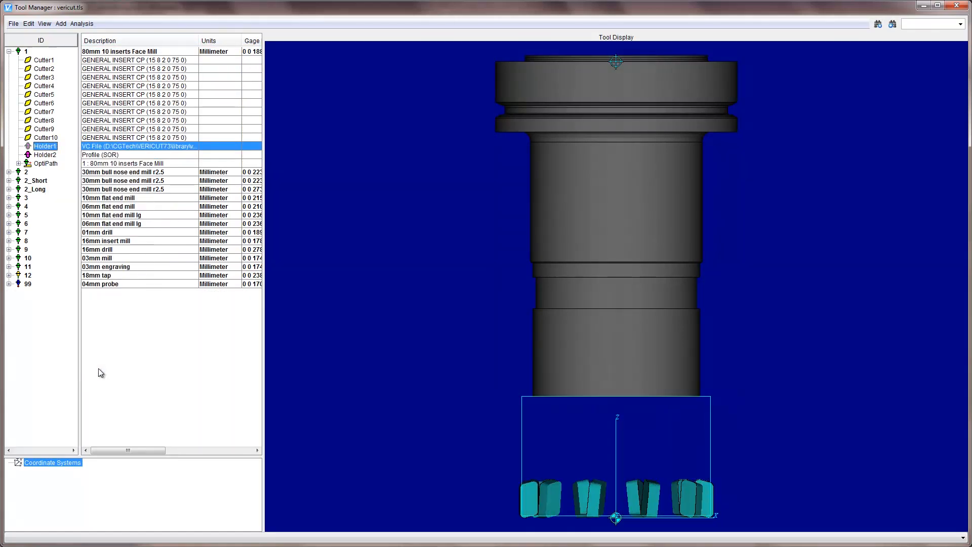
- Hide Holder2 of tool 1 and make Holder1 visible again
click(46, 157)
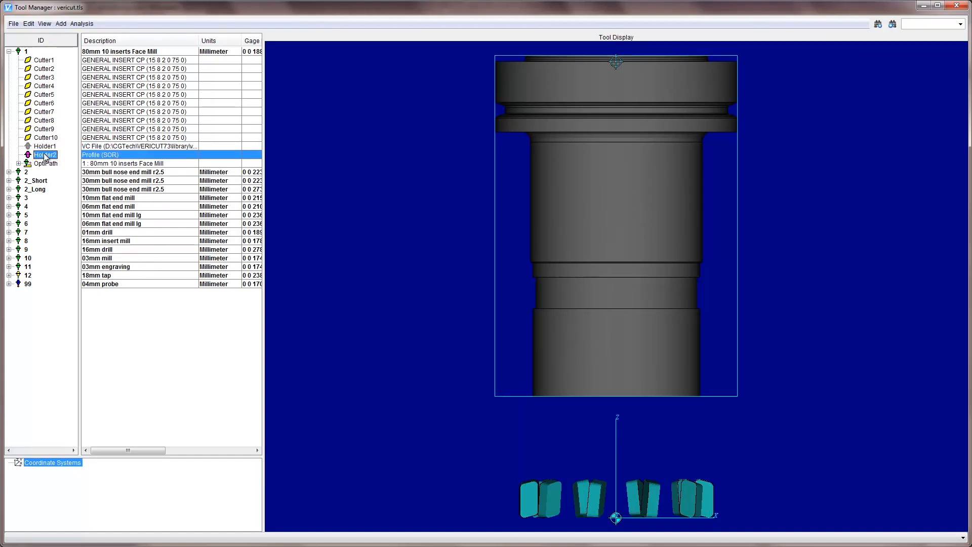
right_click(45, 156)
click(98, 374)
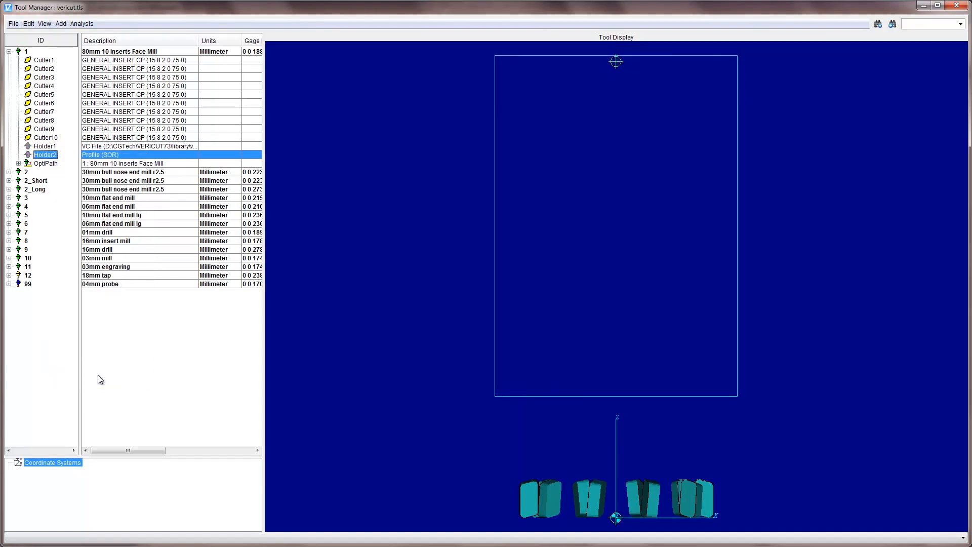
right_click(46, 148)
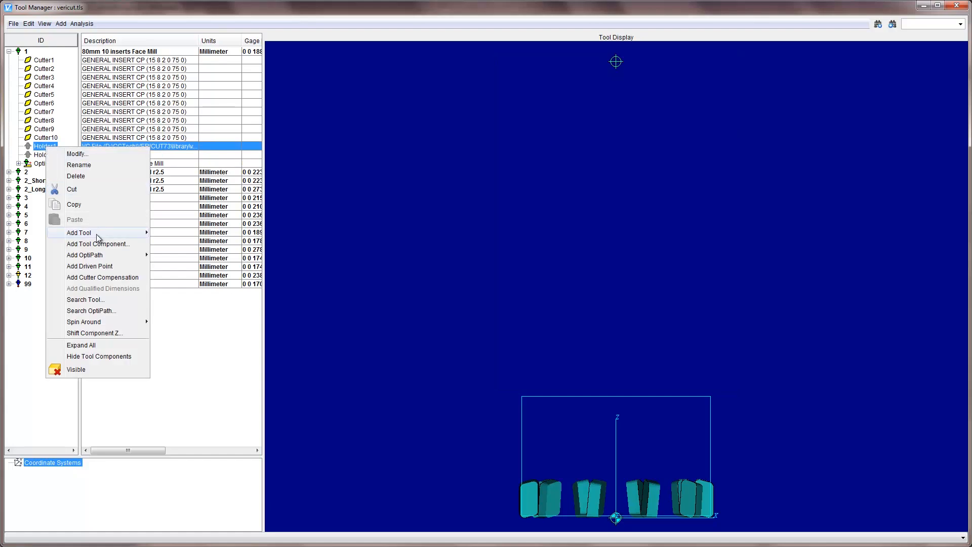
click(76, 370)
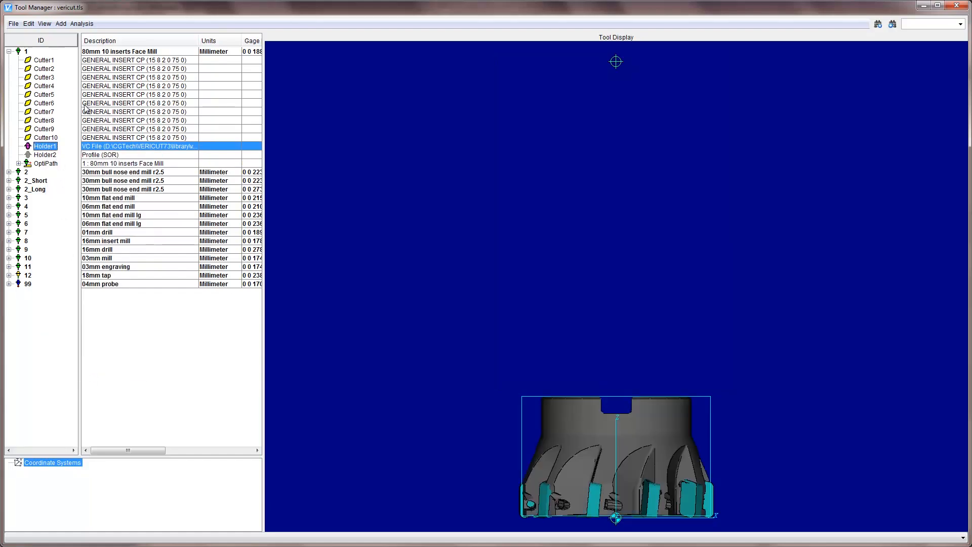
- Hide the Cutter6 insert of tool 1 and inspect the cutter body around its empty pocket
middle_drag(626, 430, 649, 277)
middle_drag(621, 354, 642, 290)
scroll(655, 285, up, 3)
scroll(654, 289, up, 2)
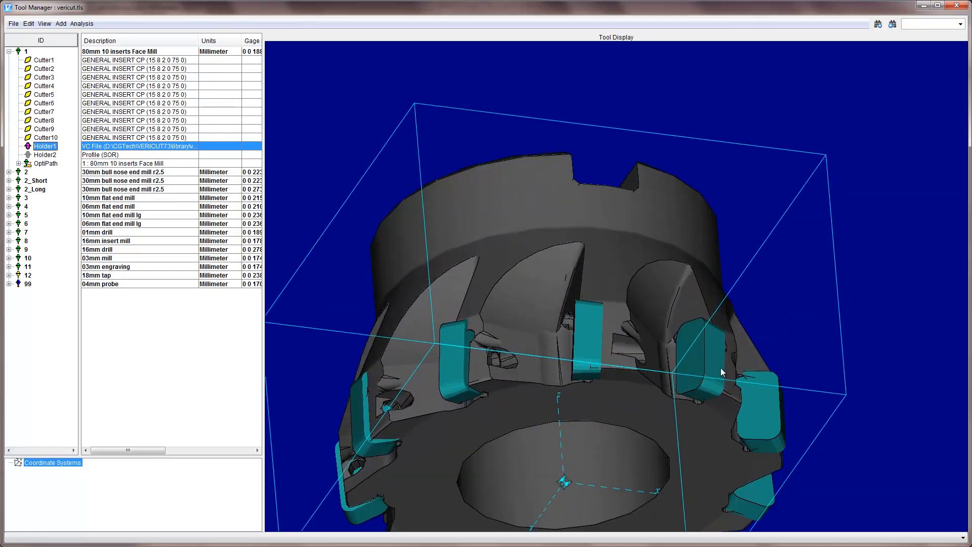
click(40, 104)
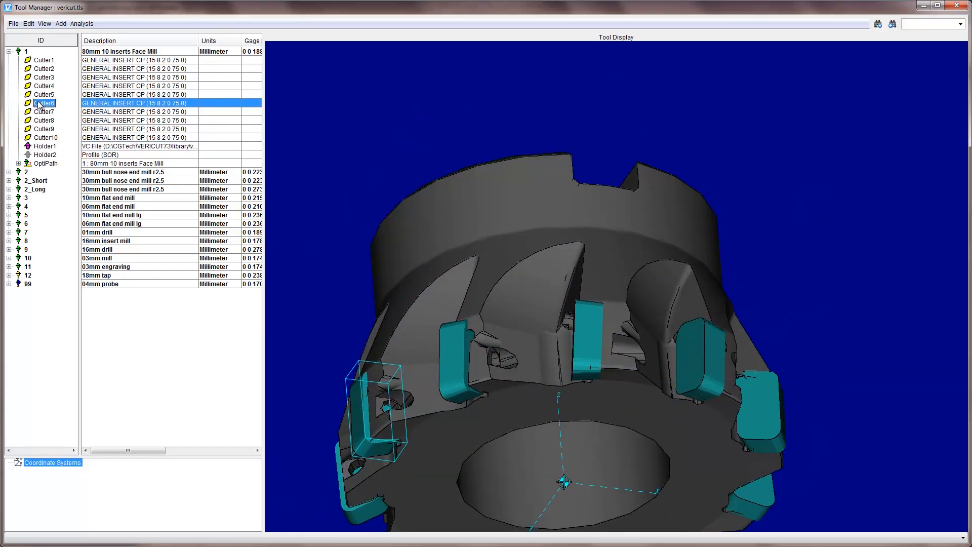
right_click(40, 103)
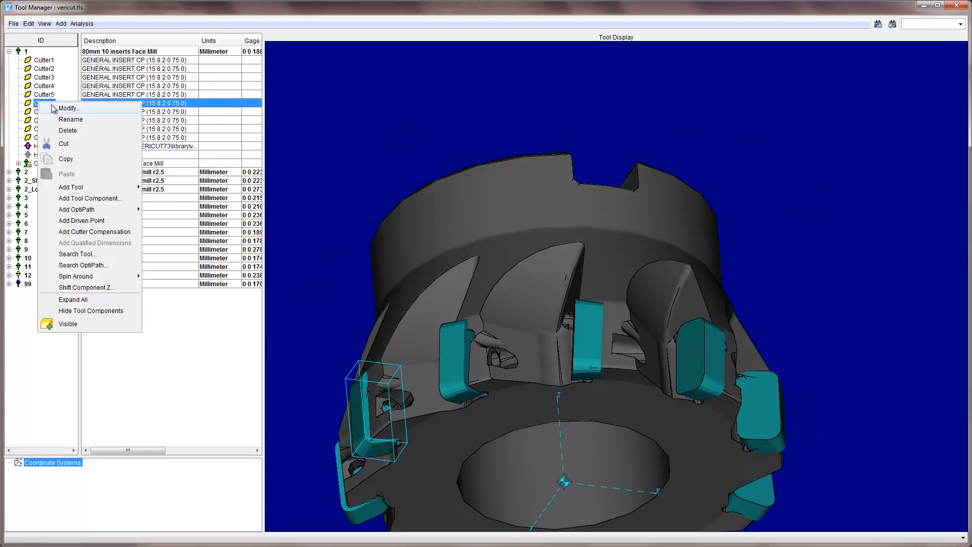
click(86, 324)
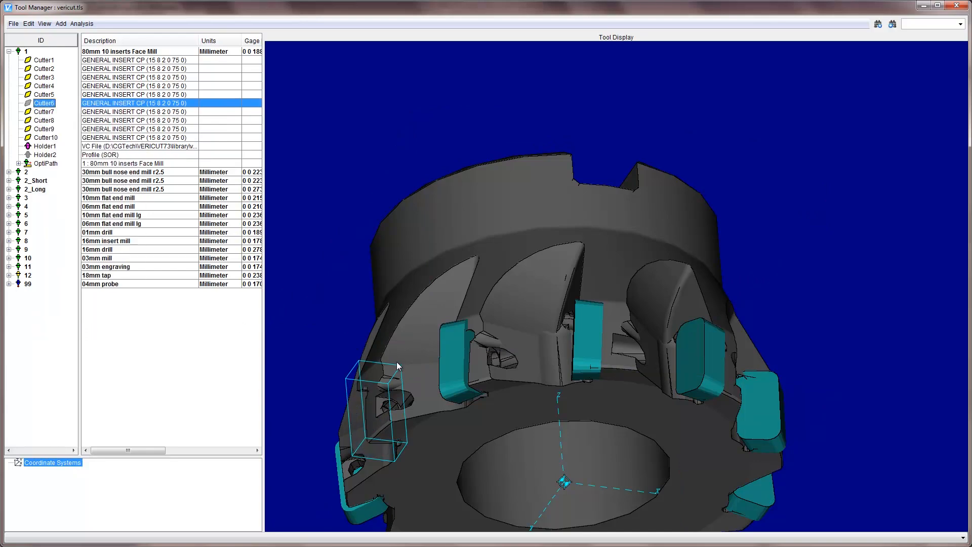
ctrl+drag(417, 373, 460, 377)
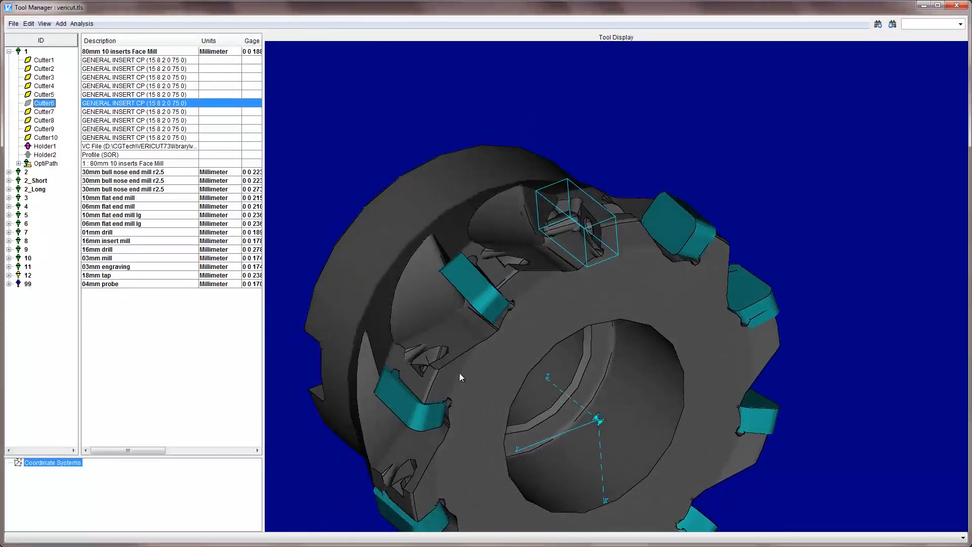
- Open the active OptiPath record of tool 1 and show its limit settings
click(24, 52)
ctrl+right_drag(821, 368, 736, 304)
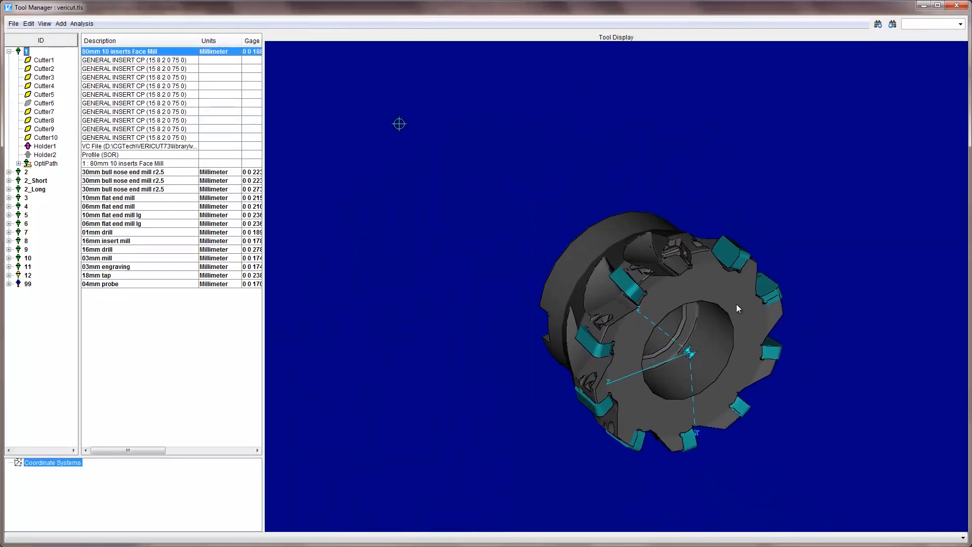
click(19, 164)
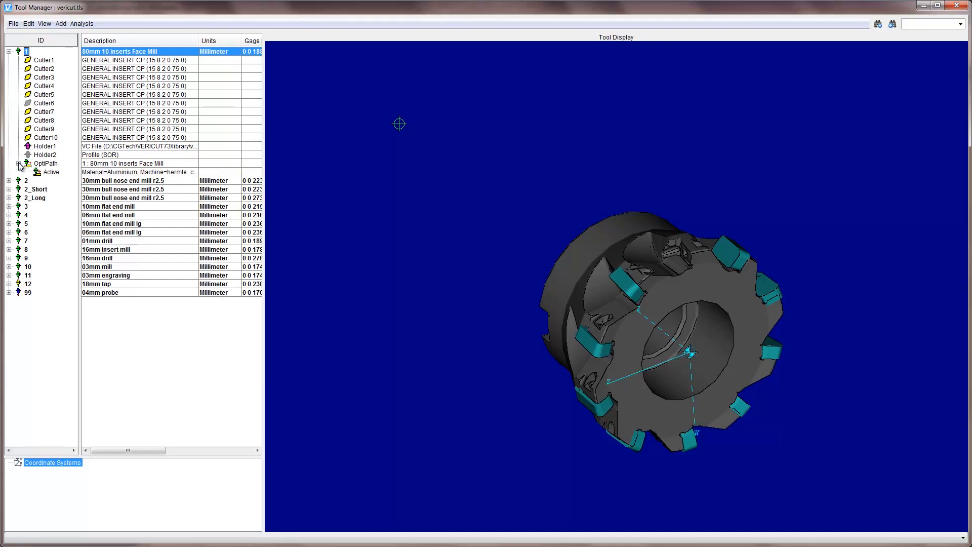
click(49, 172)
double_click(48, 173)
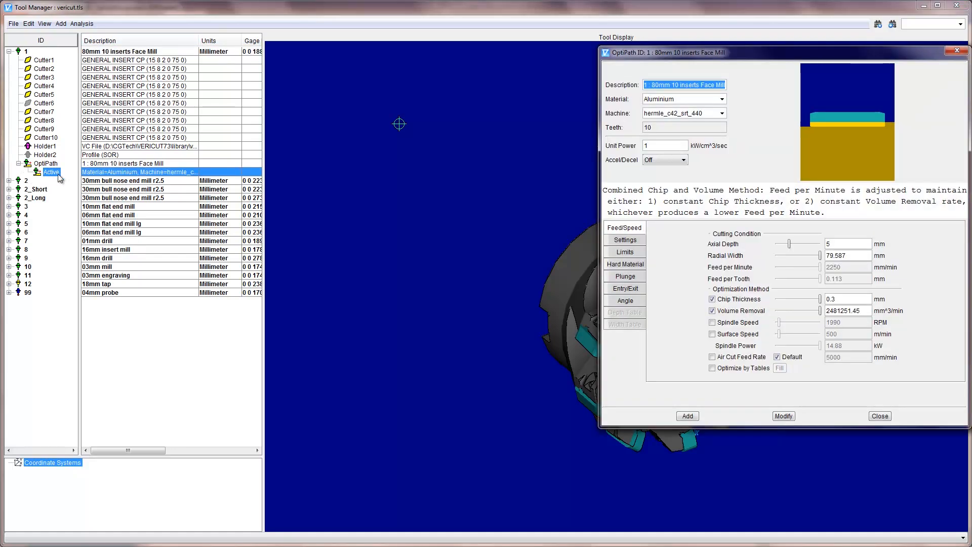
click(627, 252)
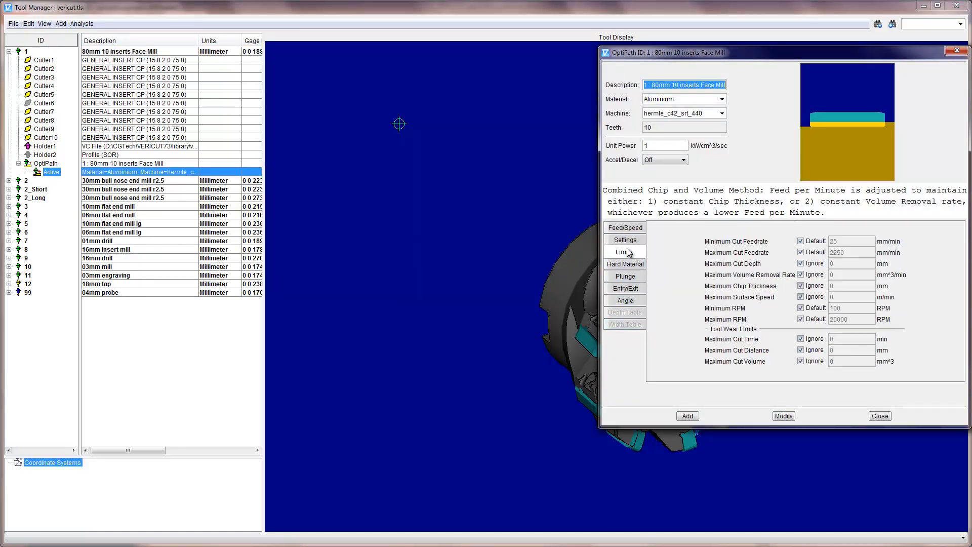
- Stop ignoring the tool wear limits for maximum cut time, maximum cut distance and maximum cut volume
click(800, 339)
click(801, 350)
click(801, 361)
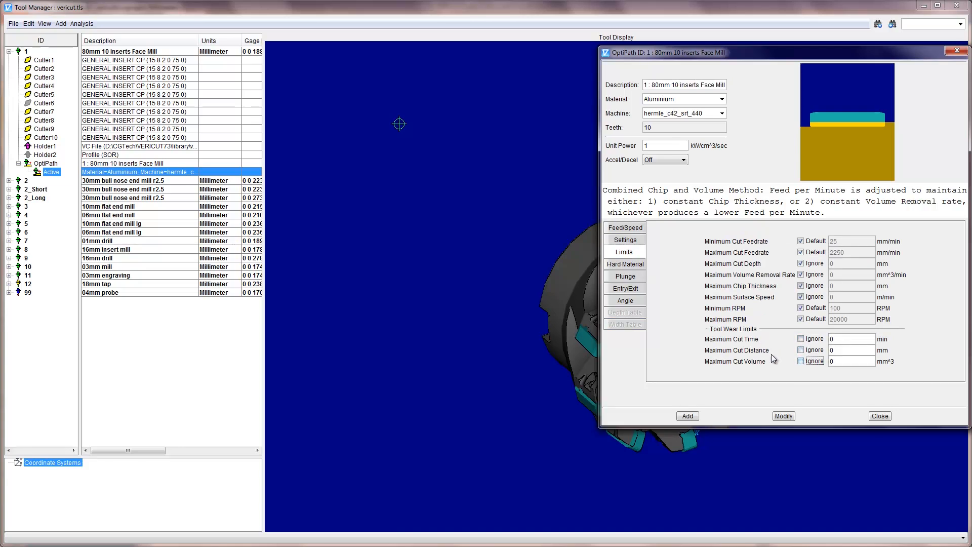
- Enter 20000 as the maximum cut time, go through the cut distance and volume limits, and close the OptiPath record without modifying it
double_click(850, 339)
double_click(839, 339)
text(20000)
double_click(853, 342)
double_click(858, 350)
double_click(866, 360)
double_click(859, 339)
double_click(864, 350)
double_click(864, 360)
click(865, 360)
click(880, 415)
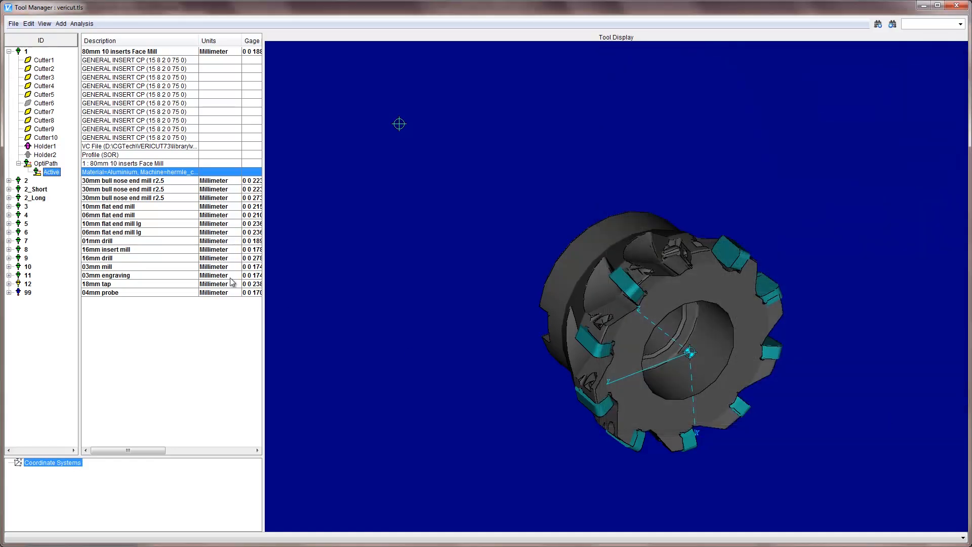
- Expand tool 12, the 18mm tap, and create eight copies of it in the tool list
click(9, 284)
click(28, 284)
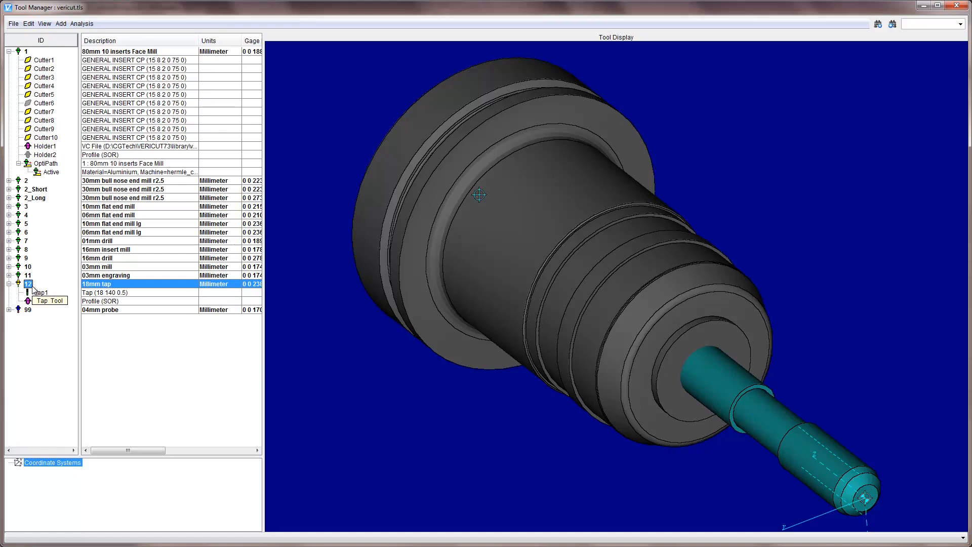
key(ctrl+v)
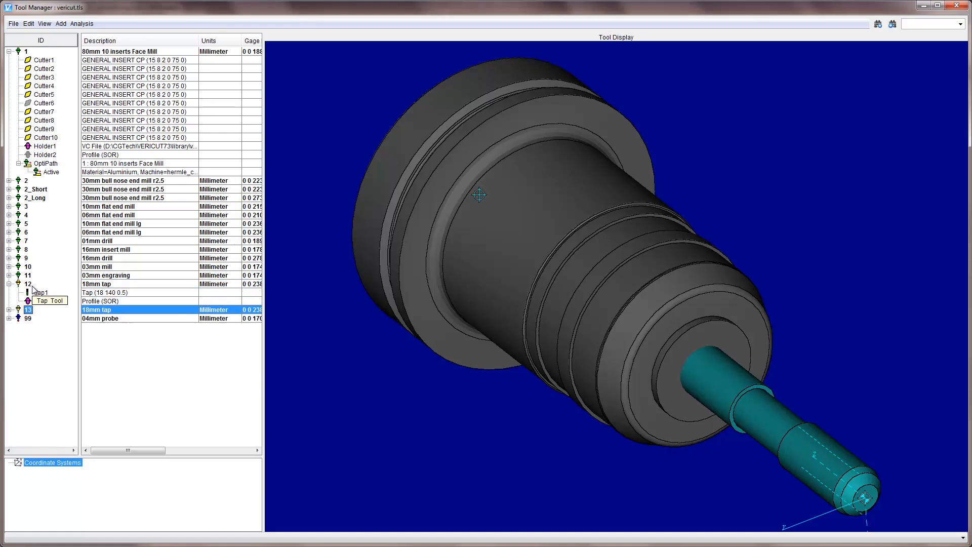
key(ctrl+v)
key(ctrl+v)
key(ctrl+v)
key(ctrl+v)
key(ctrl+v)
key(ctrl+v)
key(ctrl+v)
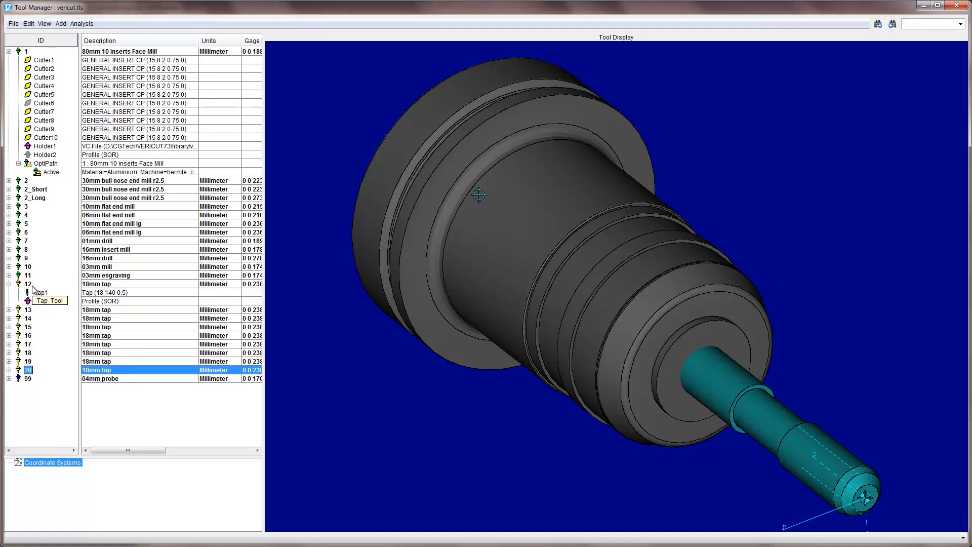
click(115, 319)
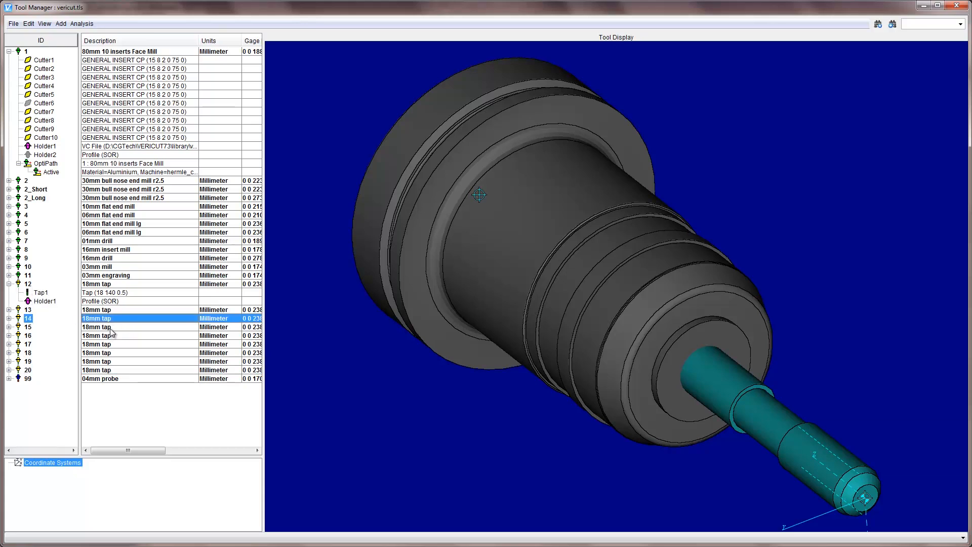
click(110, 329)
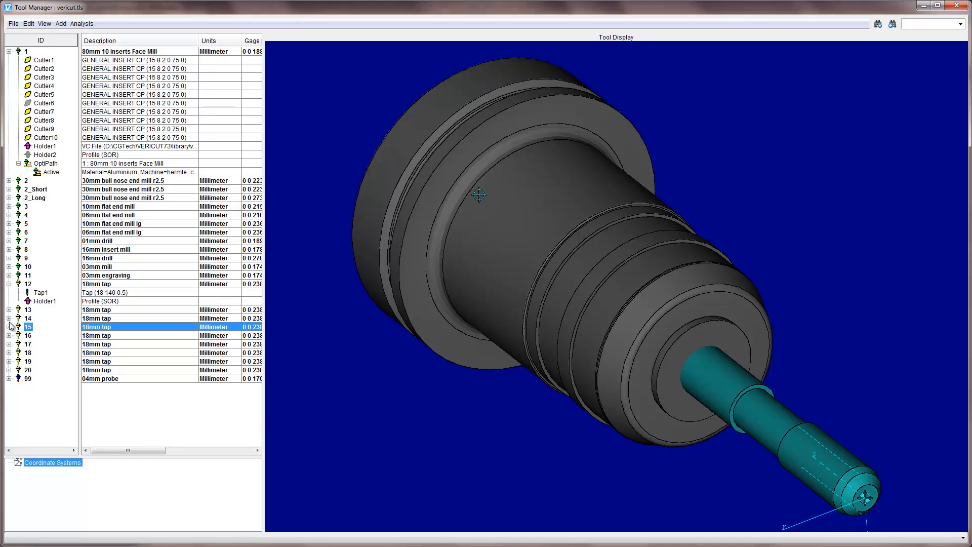
- Delete the 04mm probe, all copies of the 18mm tap, and tools 7 to 12 from the library
click(26, 378)
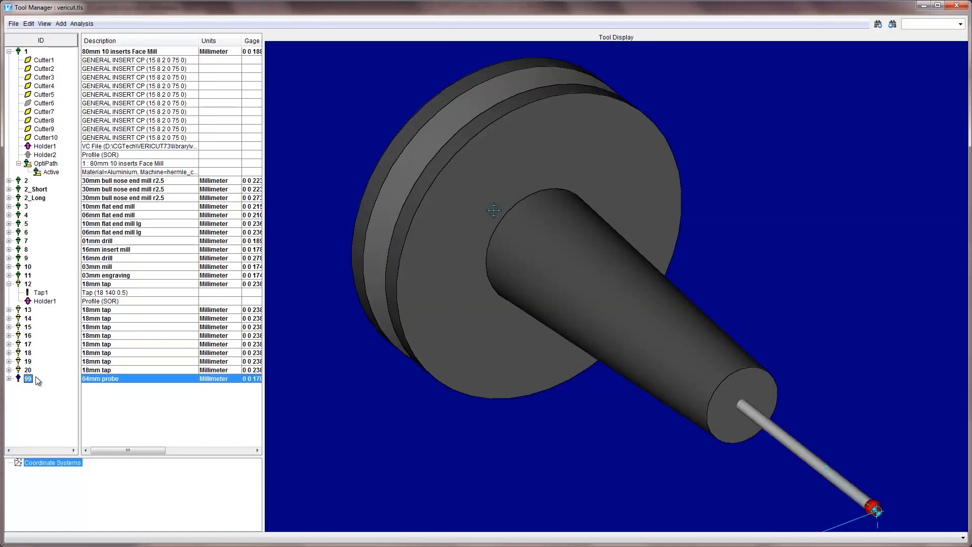
key(Delete)
key(Delete)
key(Delete)
key(Delete)
key(Delete)
key(Delete)
key(Delete)
key(Delete)
key(Delete)
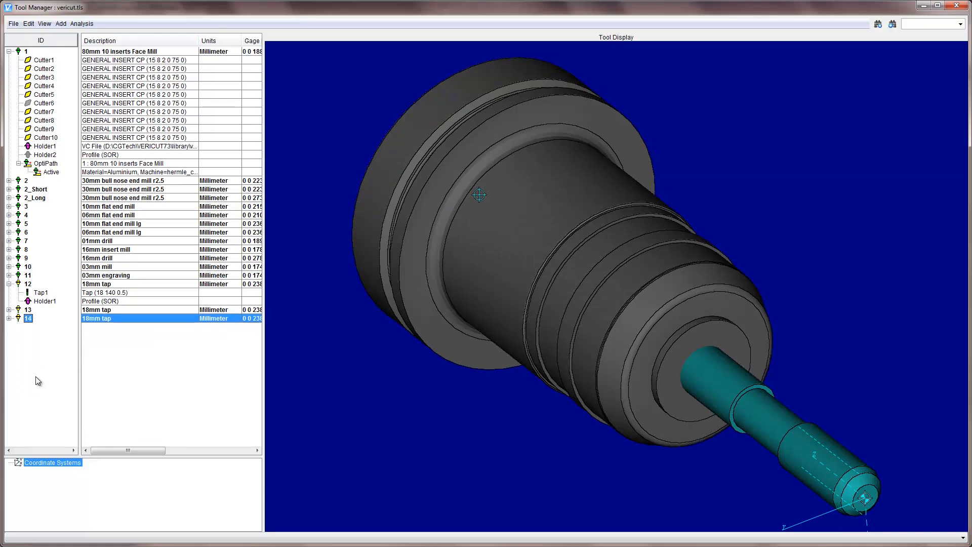
key(Delete)
key(Delete)
key(Delete)
key(Delete)
key(Delete)
key(Delete)
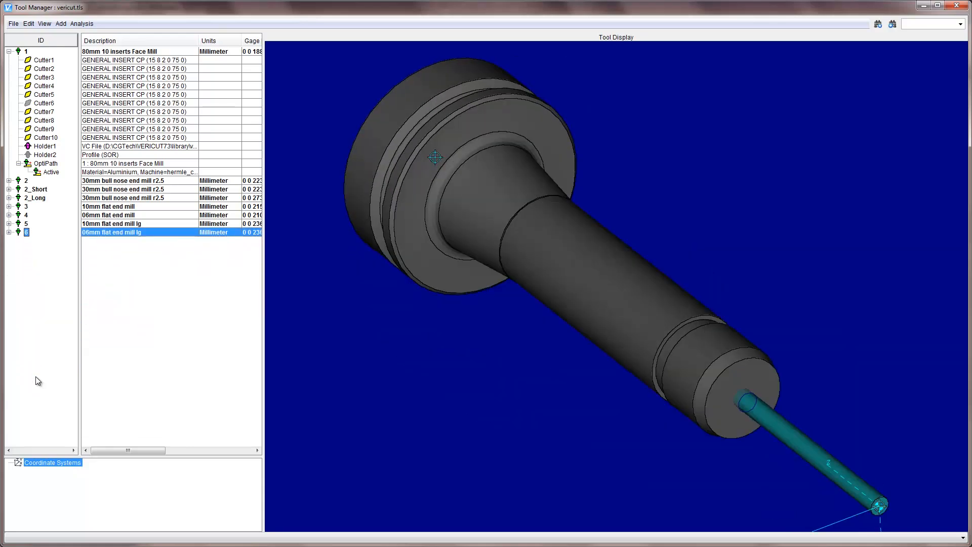
- Start a CAD tool import and turn off the TDM Tool option
click(14, 23)
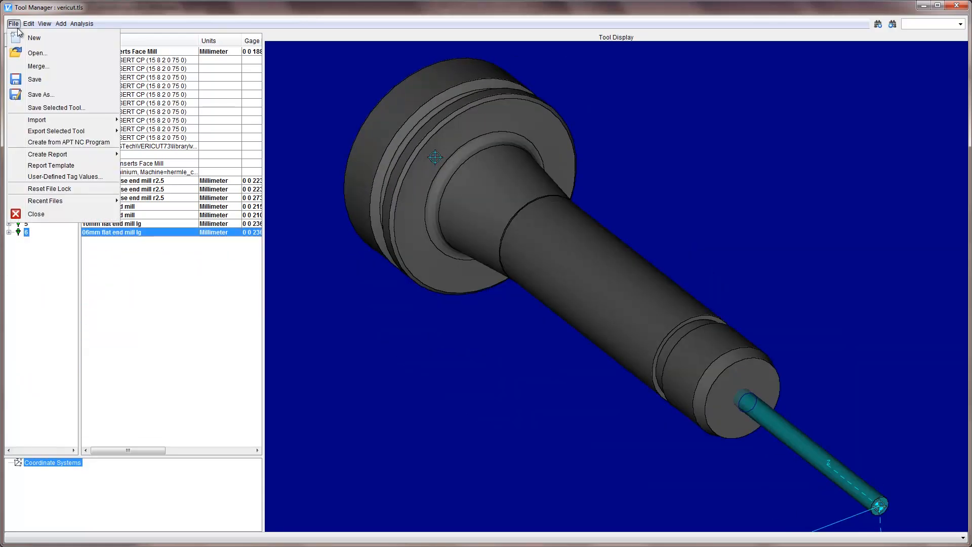
mouse_move(69, 119)
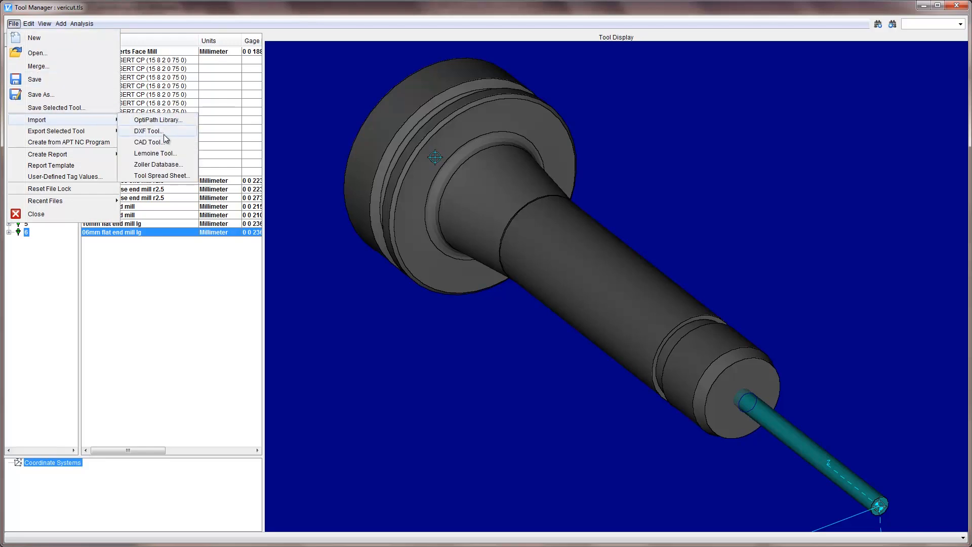
click(148, 142)
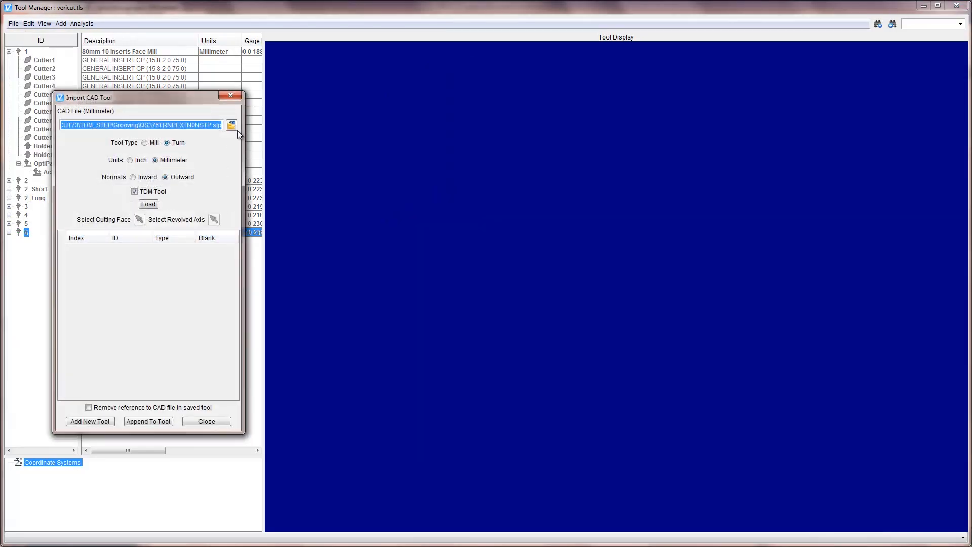
click(146, 191)
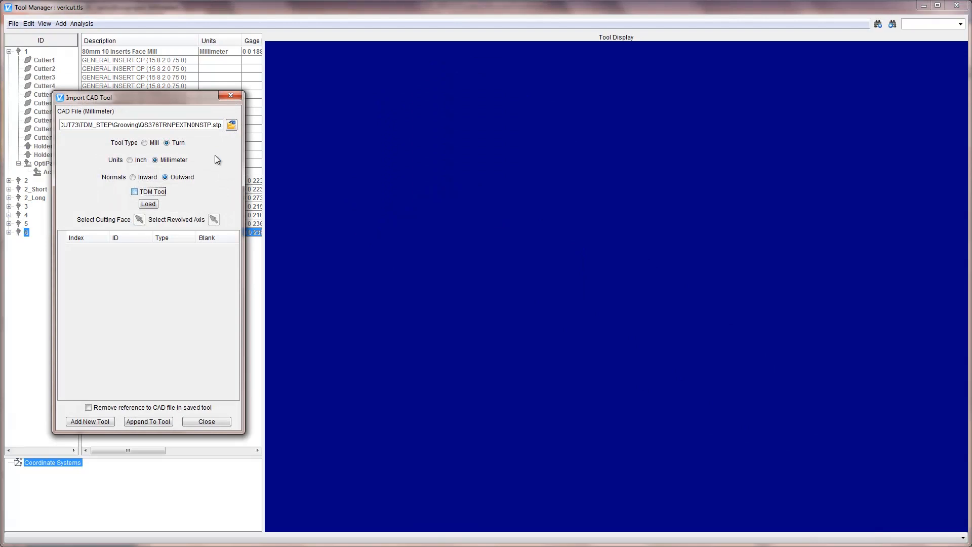
- Choose QS376TRNPEXTN0NSTP.stp from the TDM STEP Models folder and load it as the CAD tool
click(230, 126)
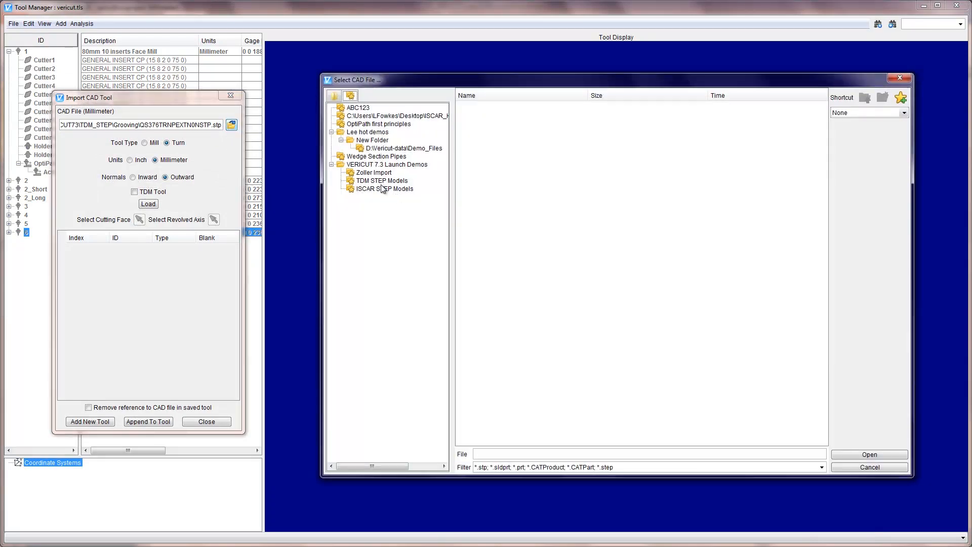
click(383, 189)
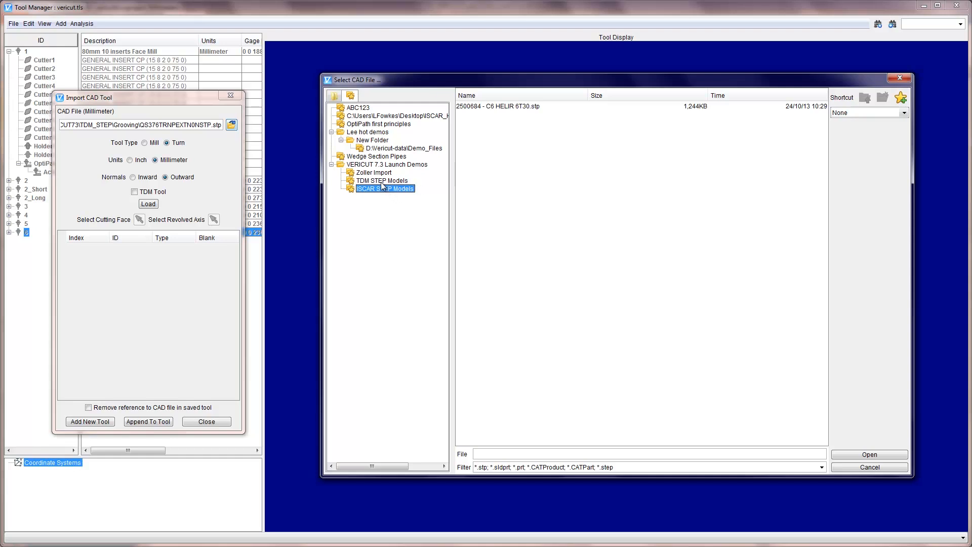
click(384, 181)
click(495, 115)
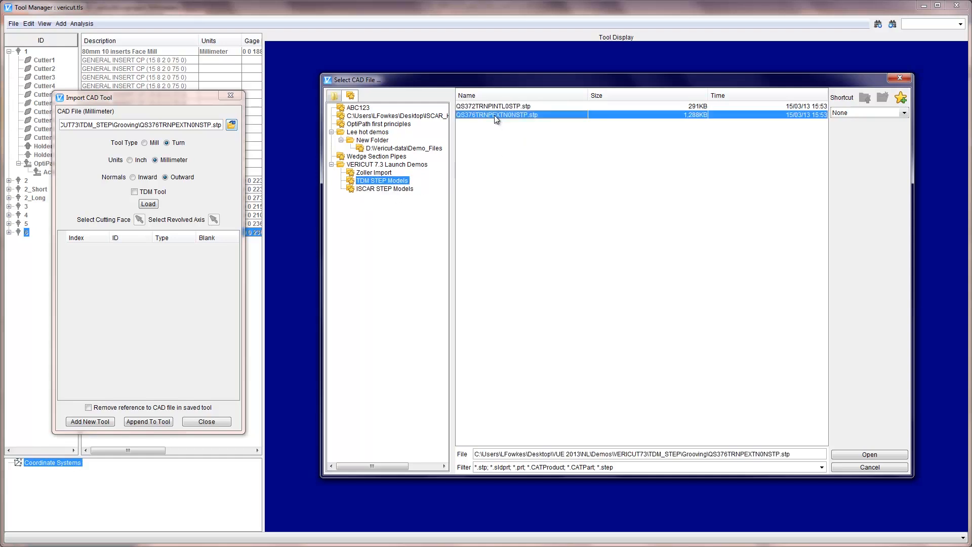
click(870, 455)
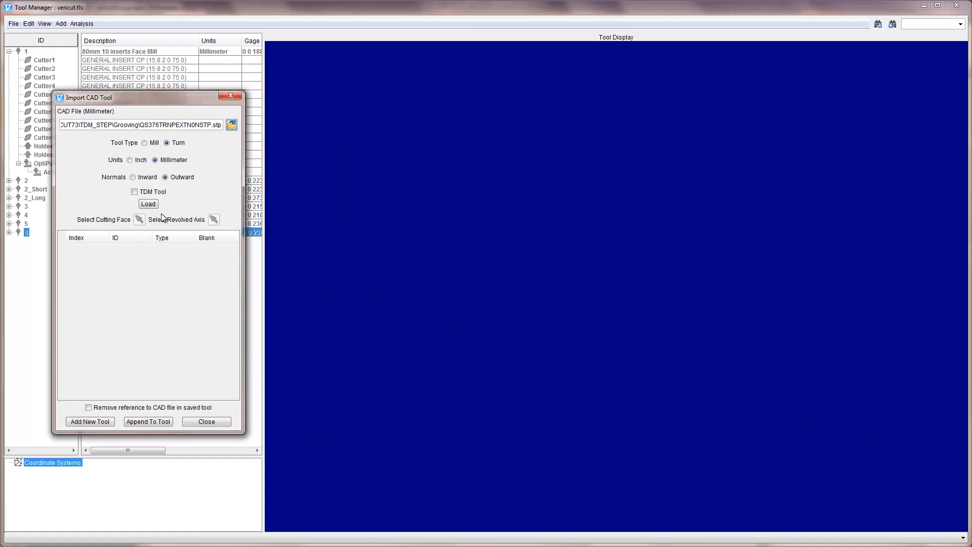
click(149, 204)
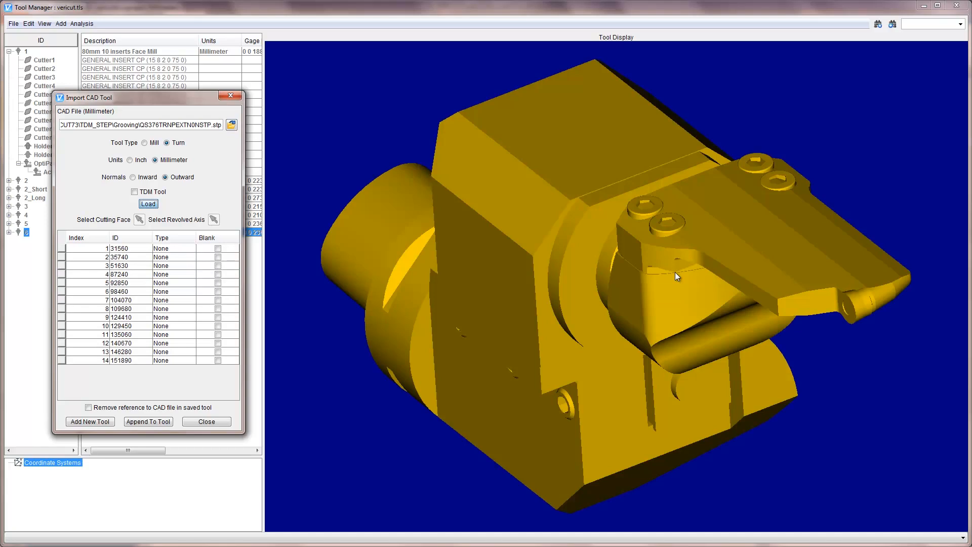
- Fit the imported turning tool in the view and set component 31560's type to Holder
drag(605, 273, 644, 297)
right_click(616, 316)
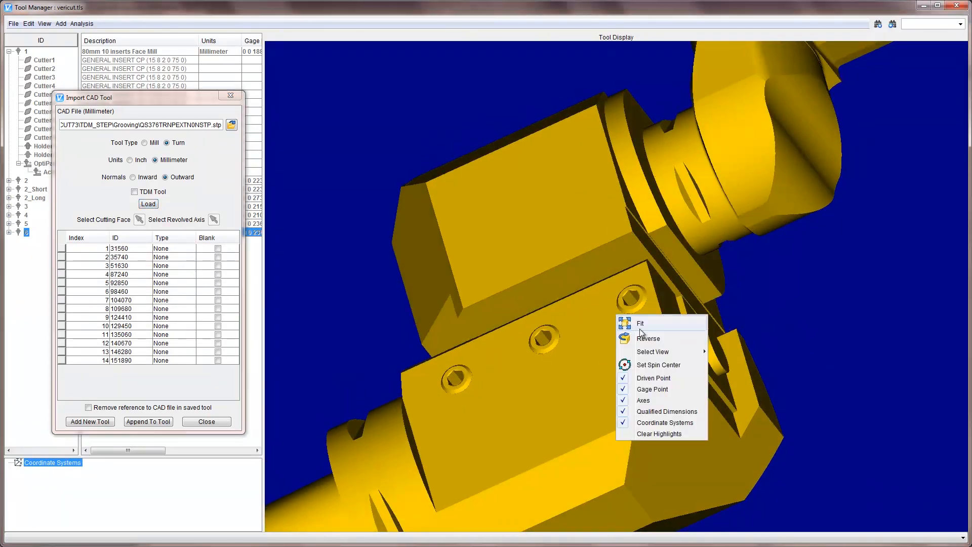
click(644, 320)
drag(617, 378, 788, 420)
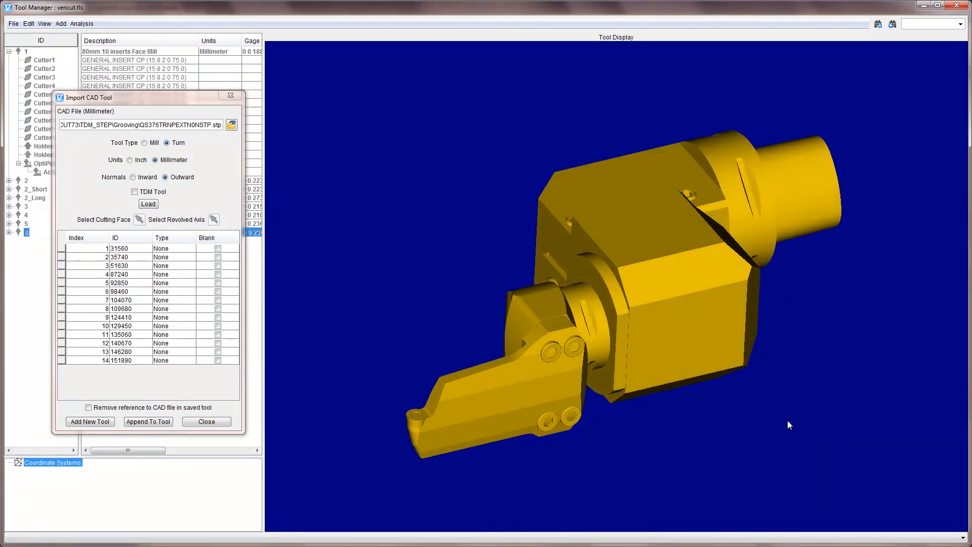
click(177, 249)
click(178, 249)
click(178, 276)
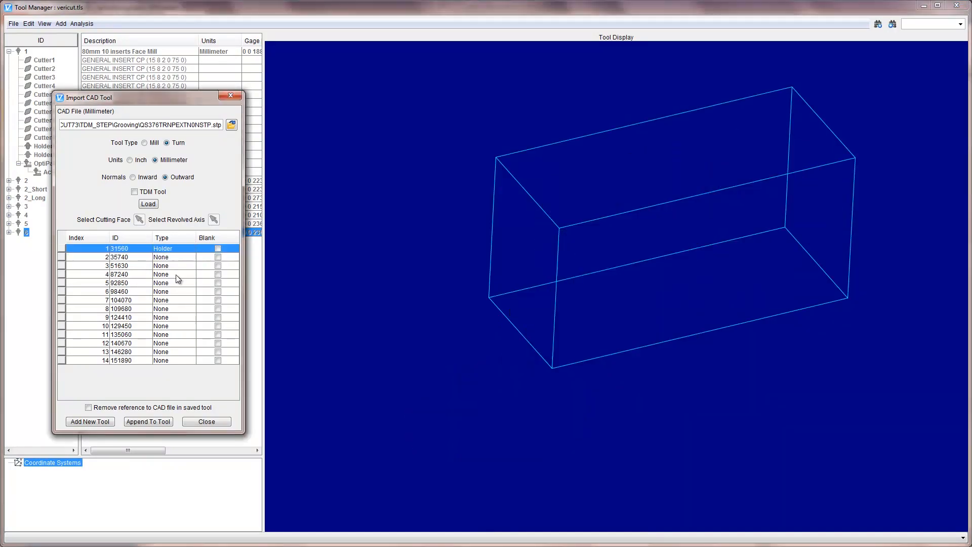
- Pick the grooving blade, component 124410, in the model and set its type to Holder
click(560, 385)
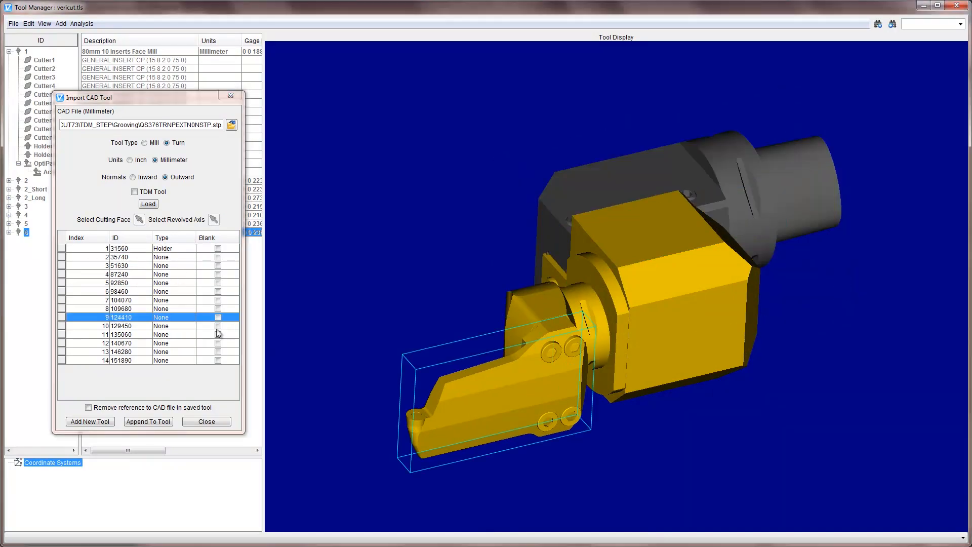
click(192, 317)
click(190, 345)
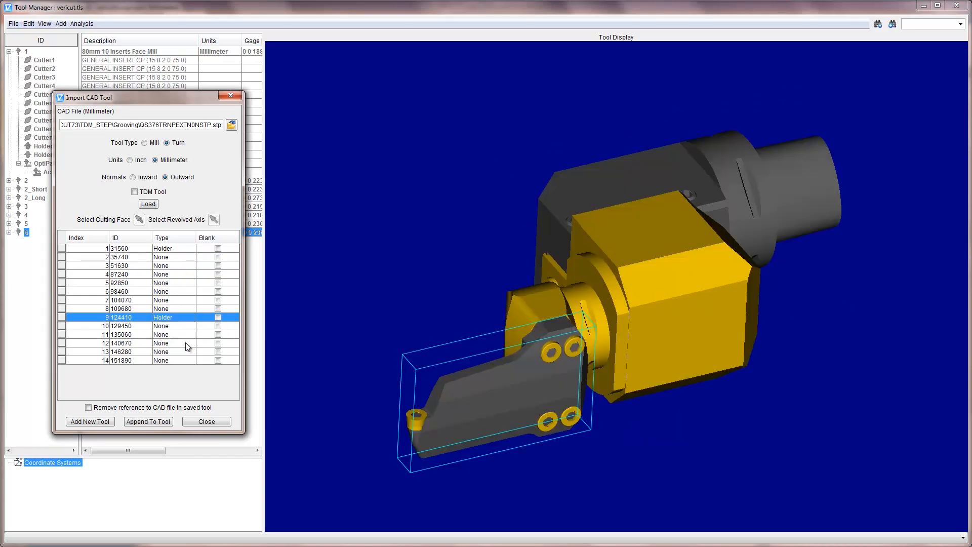
- Pick the round insert, component 35740, at the grooving blade's tip and set its type to Insert
scroll(396, 417, up, 3)
scroll(396, 418, up, 2)
click(448, 431)
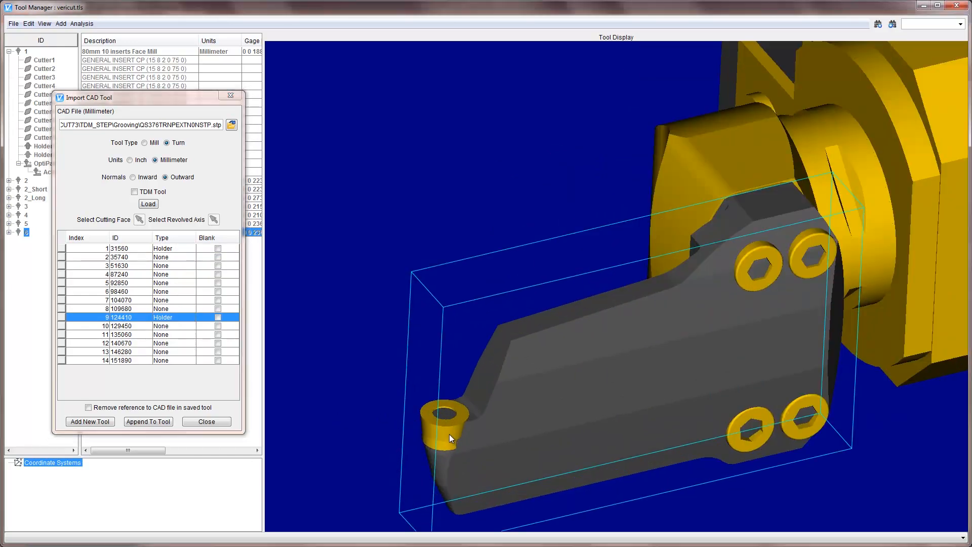
click(162, 257)
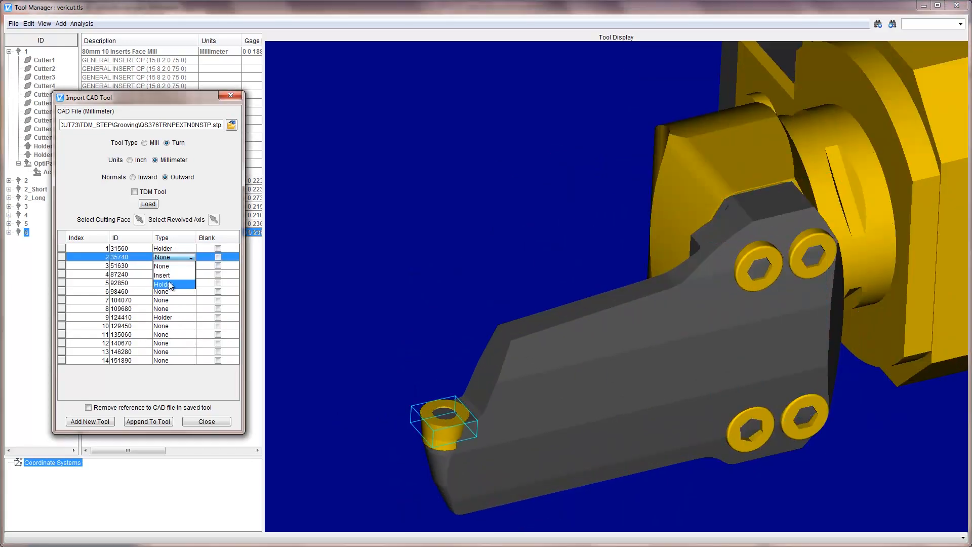
click(172, 282)
- Set the insert's upper circular edge loop as its cutting face and add the typed components as a new tool
click(139, 220)
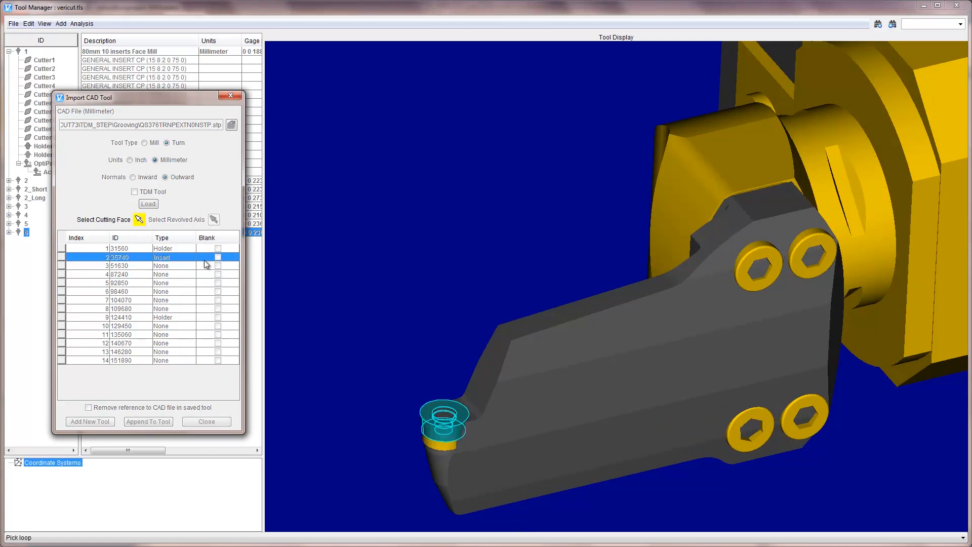
click(428, 409)
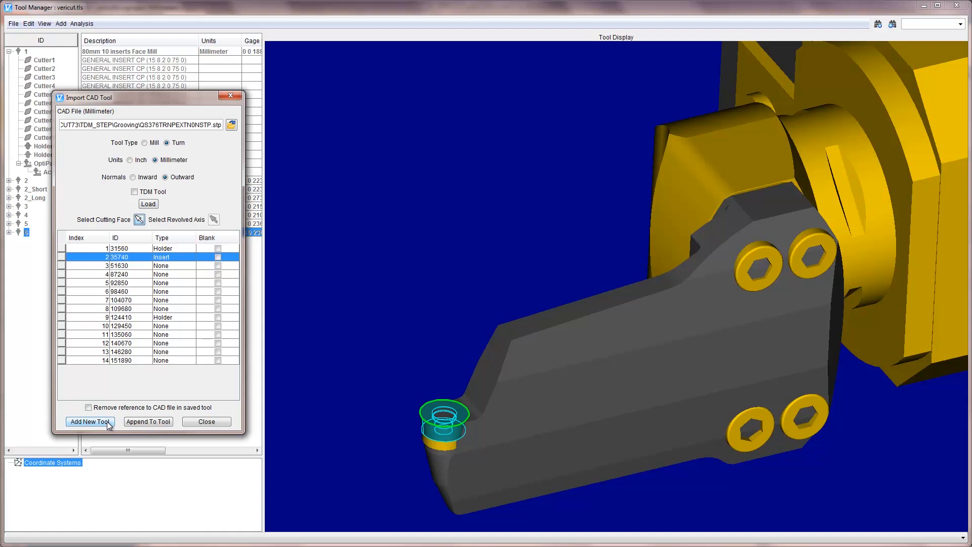
click(89, 421)
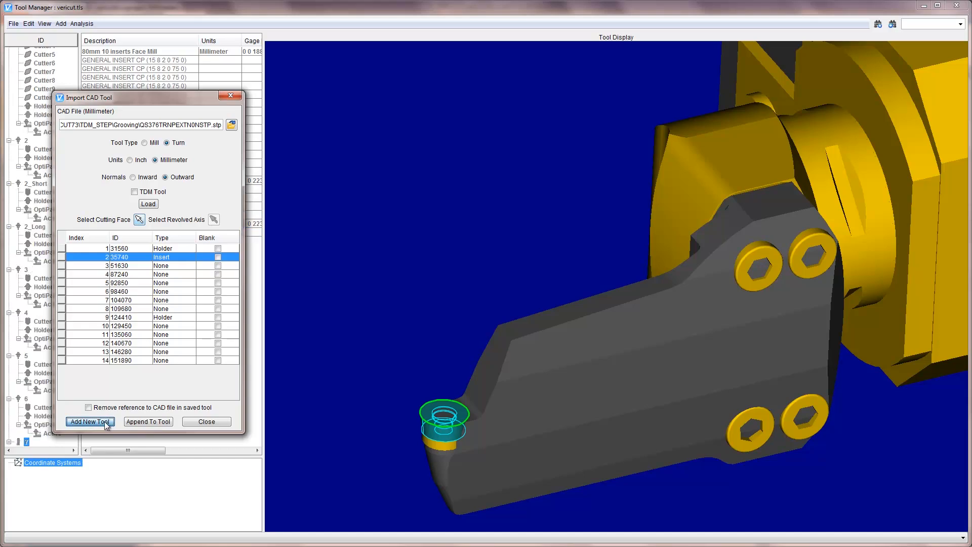
ctrl+drag(485, 370, 652, 391)
ctrl+middle_drag(651, 388, 642, 366)
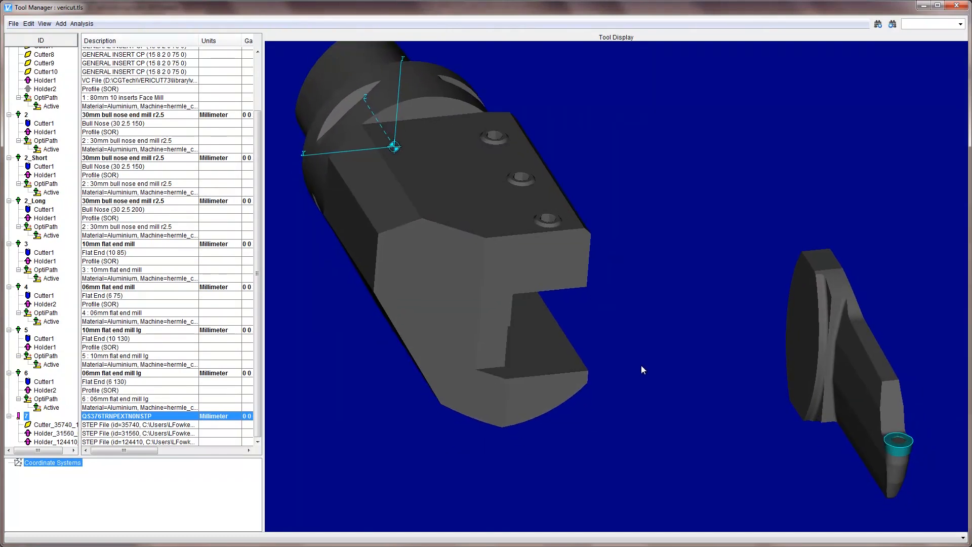
scroll(638, 365, down, 3)
ctrl+drag(639, 366, 582, 376)
- Start another CAD tool import and load QS376TRNPEXTN0NSTP.stp with the TDM Tool option turned on
click(13, 23)
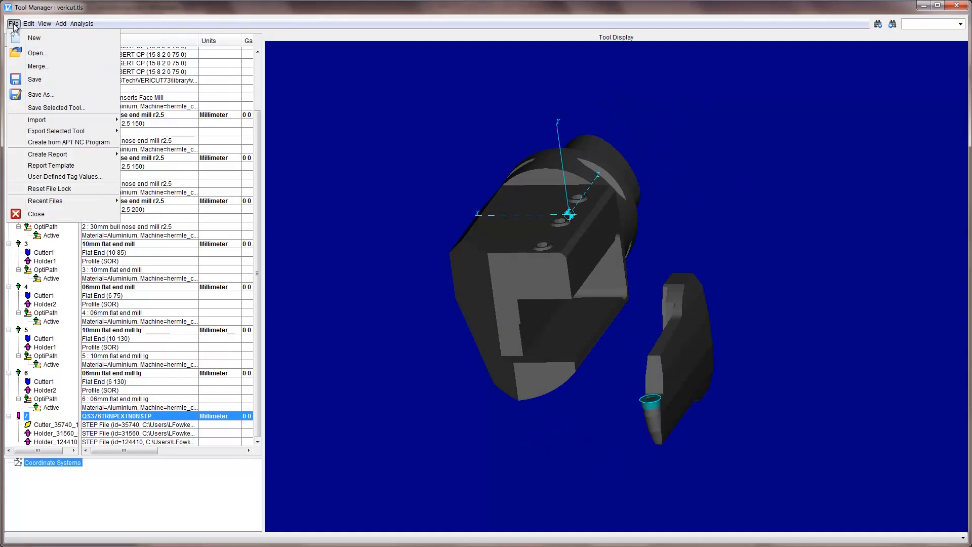
mouse_move(62, 120)
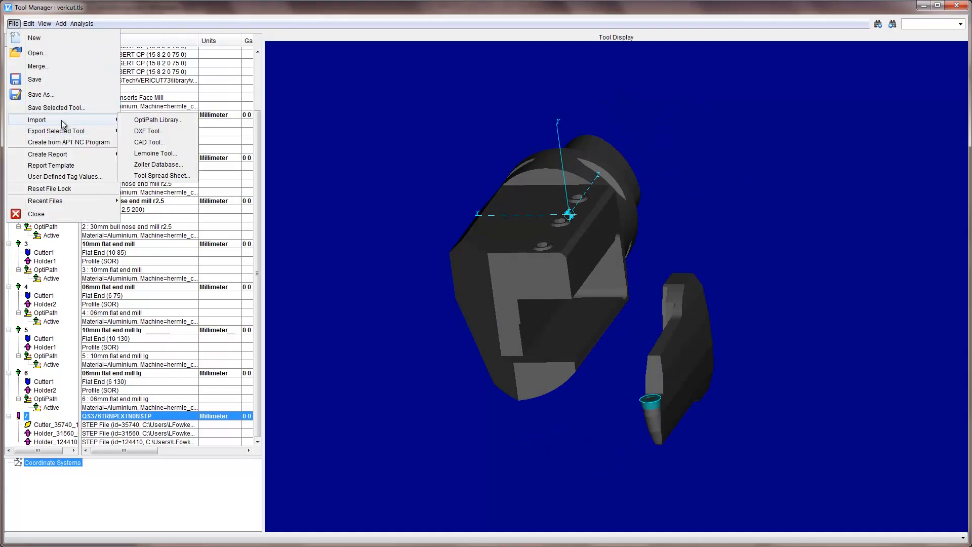
click(160, 141)
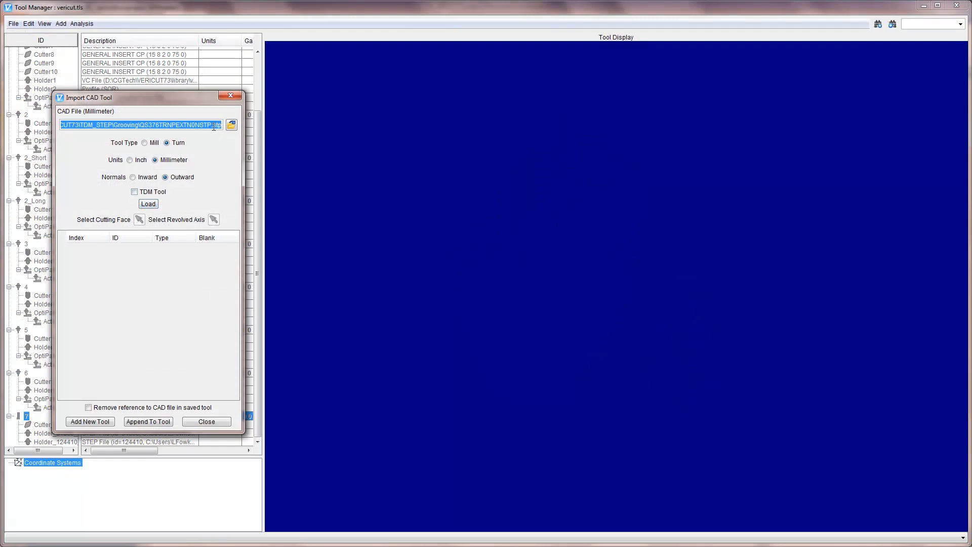
click(134, 192)
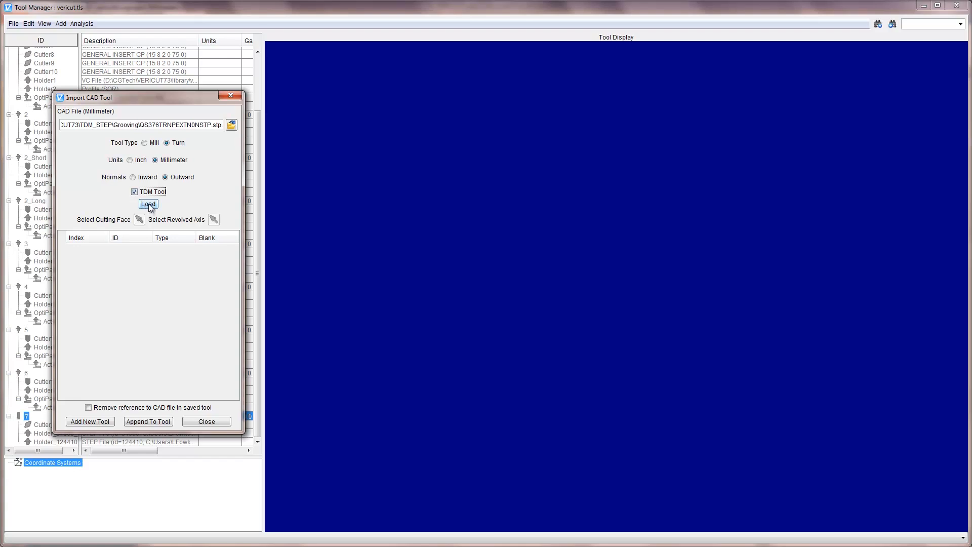
click(150, 205)
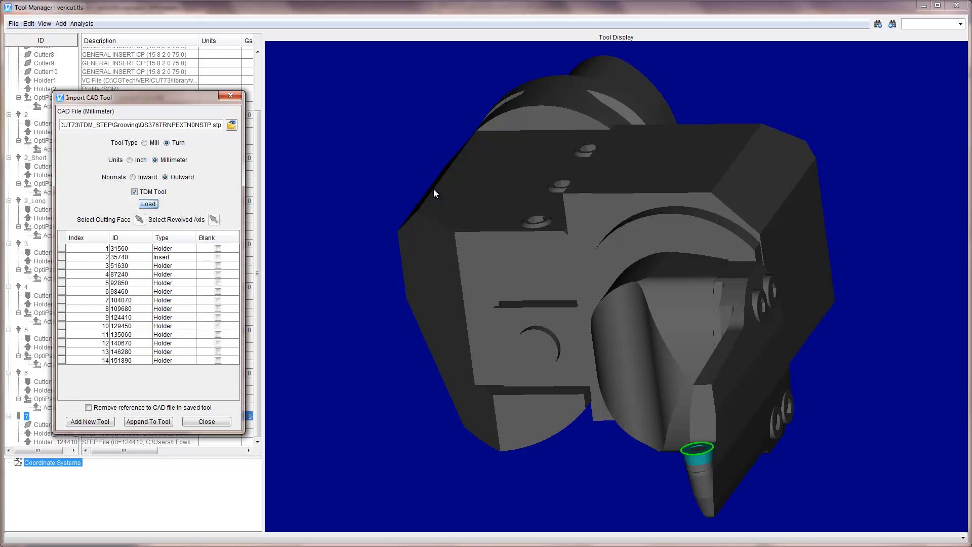
- Check the types of components 87240 and 35740 and add the complete TDM assembly as a new tool
click(177, 275)
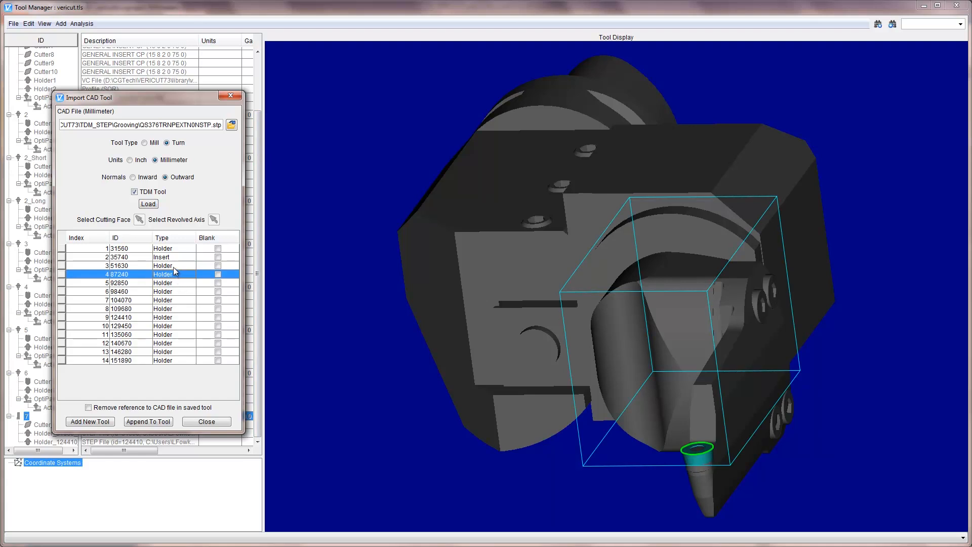
click(172, 256)
click(139, 219)
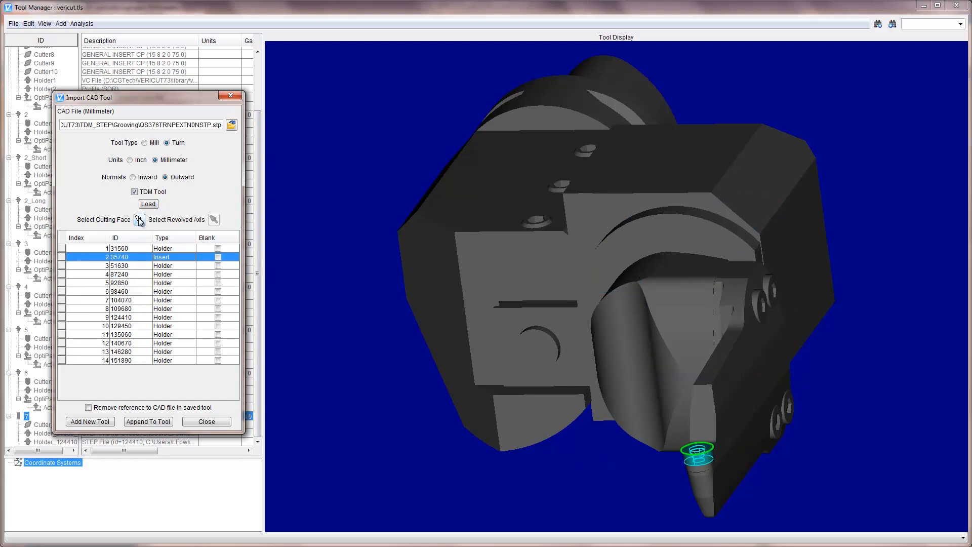
click(79, 422)
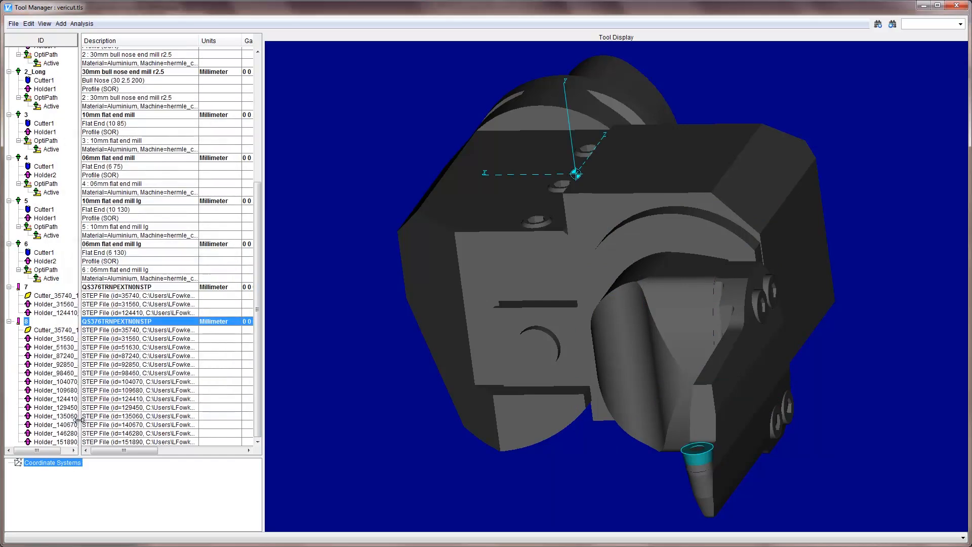
middle_drag(749, 313, 549, 383)
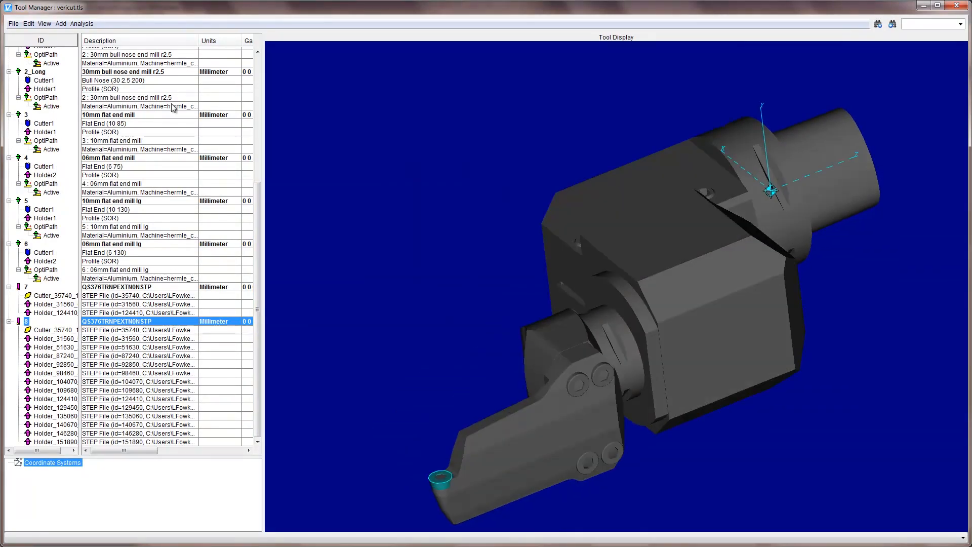
- Start a Zoller database import, check the base URI and select setup sheet ERB-4
click(13, 23)
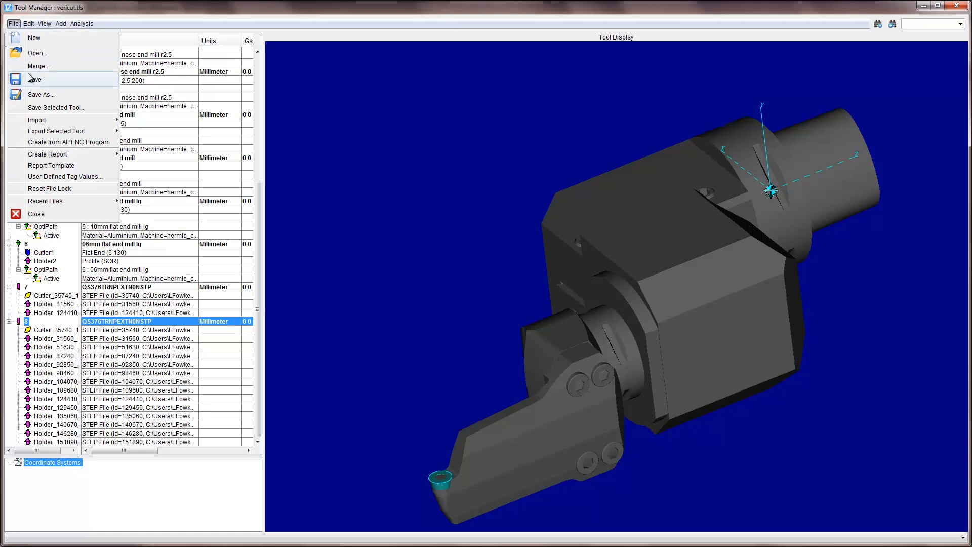
mouse_move(48, 124)
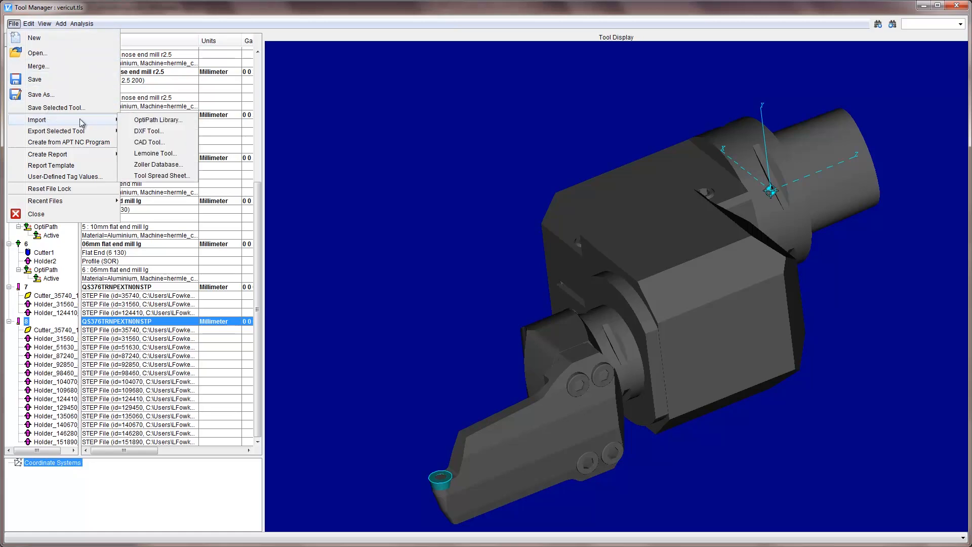
click(180, 166)
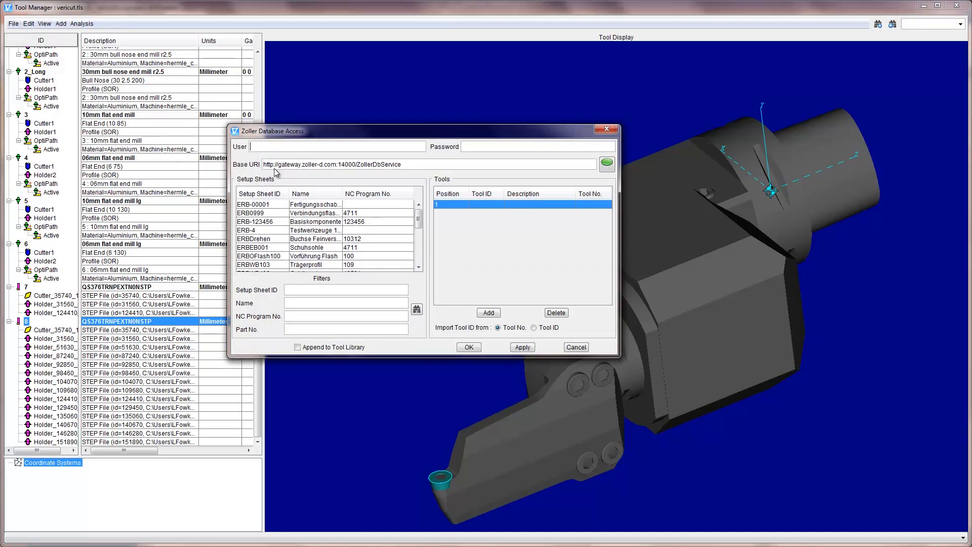
triple_click(427, 164)
click(463, 163)
click(248, 231)
click(258, 232)
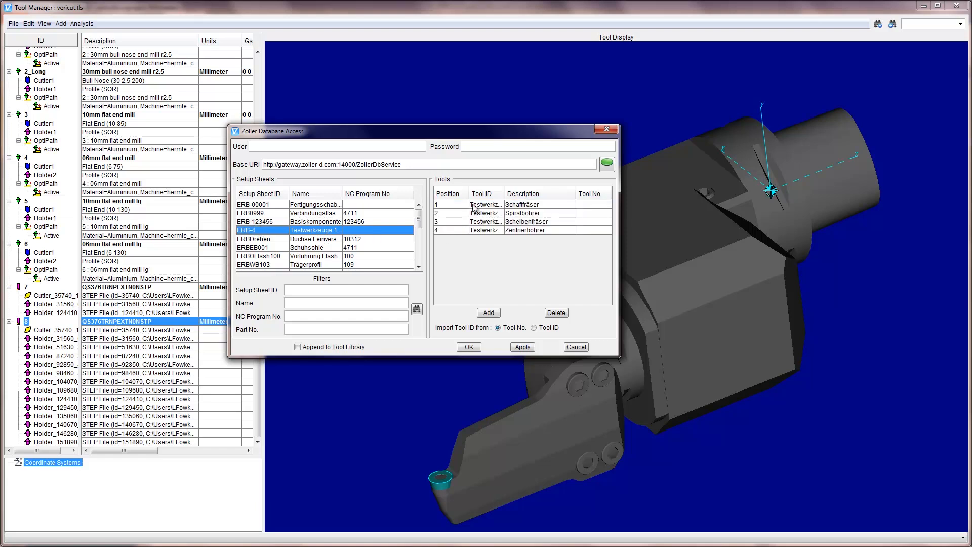
- Widen the Tool ID column and import the ERB-4 tools without saving the current tool library
drag(505, 192, 542, 191)
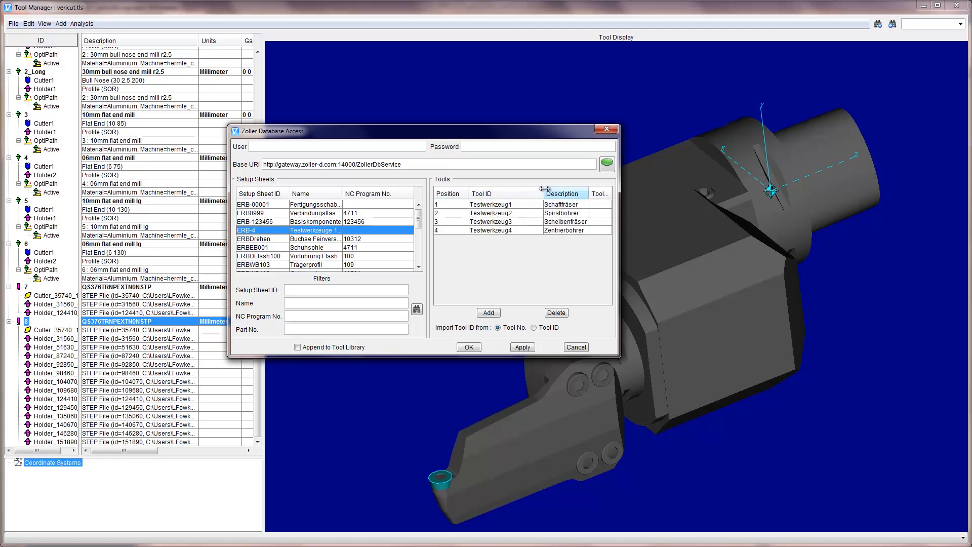
click(469, 347)
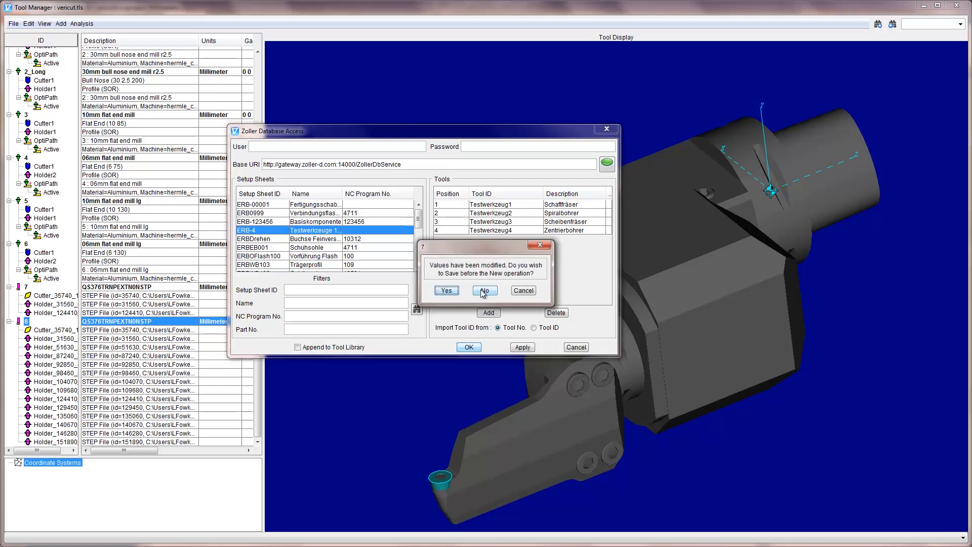
click(483, 291)
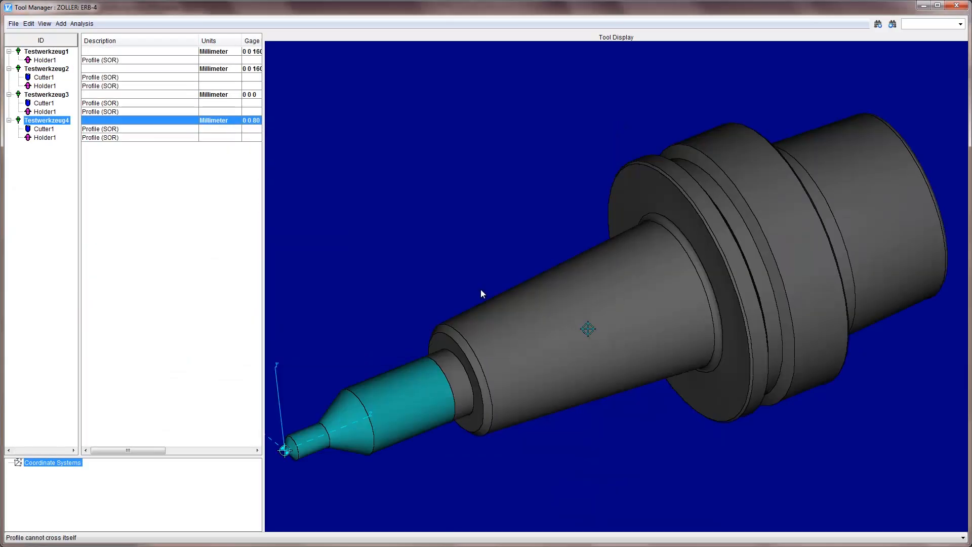
- Switch to the XZ view and inspect the imported tools Testwerkzeug1 to Testwerkzeug4 one by one
right_click(473, 198)
mouse_move(532, 235)
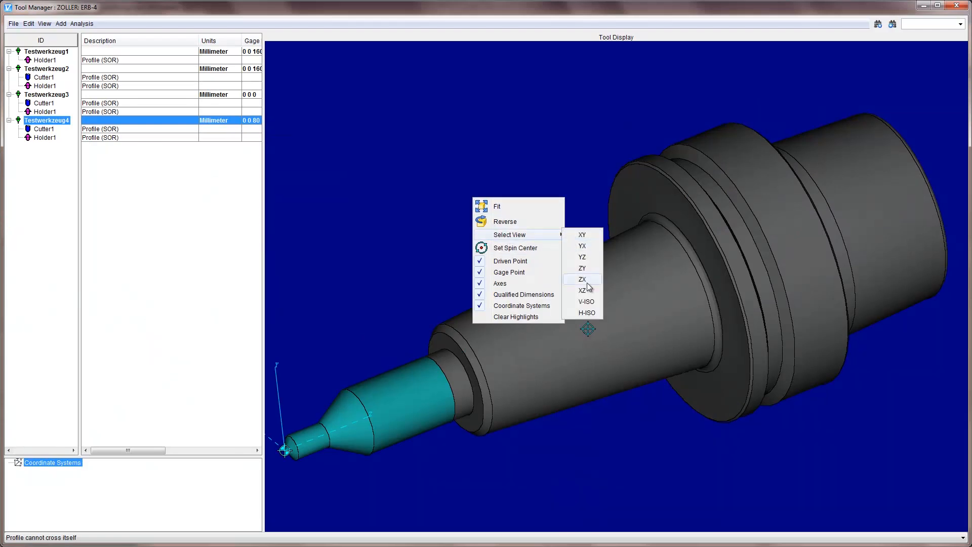
click(583, 291)
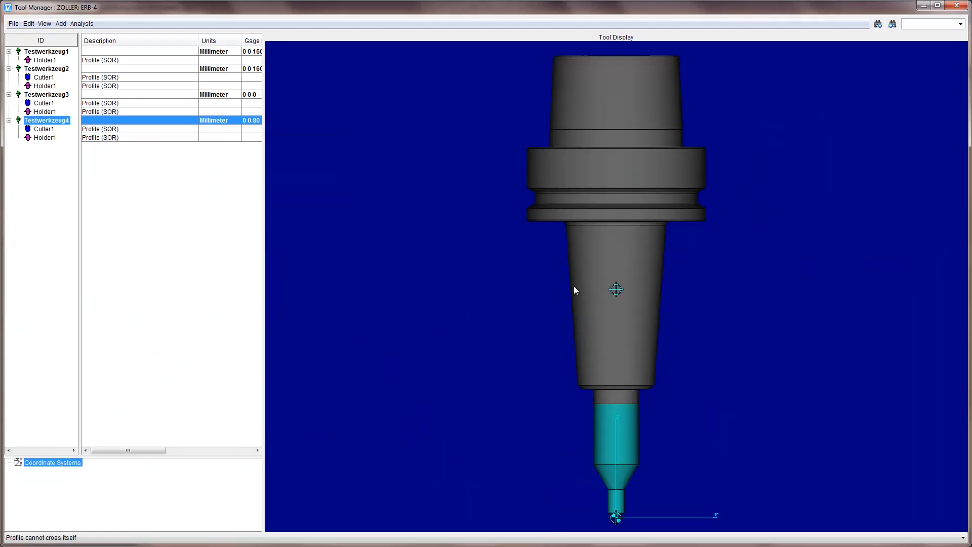
click(30, 52)
click(39, 69)
click(47, 96)
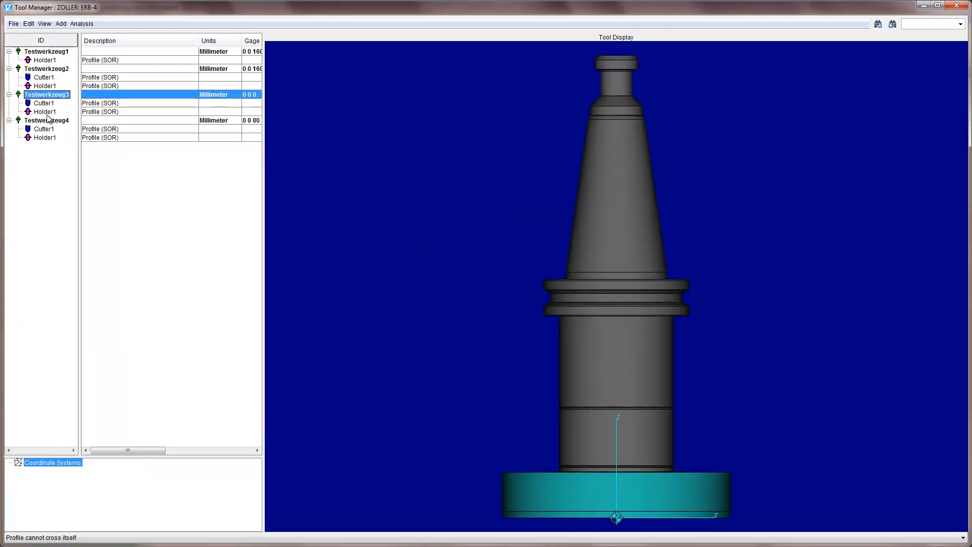
click(47, 121)
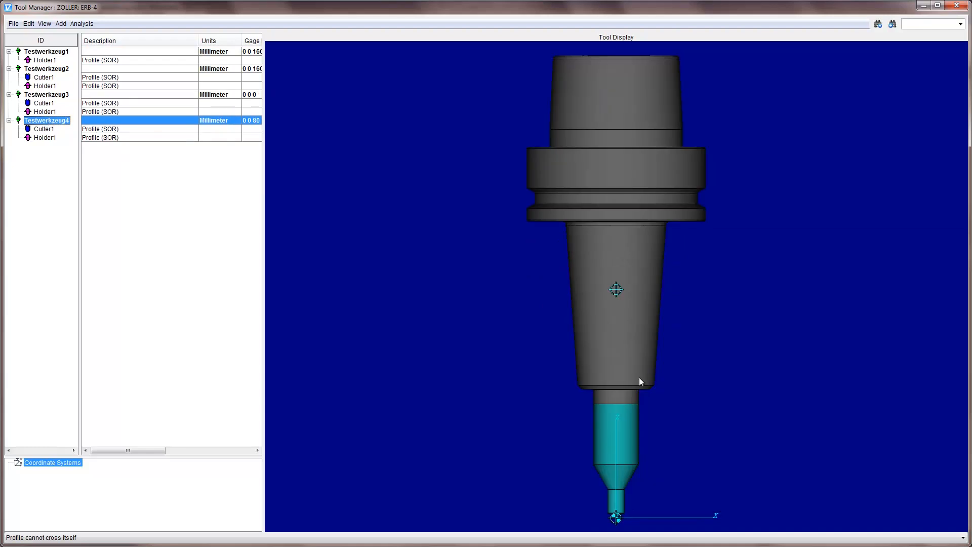
middle_drag(527, 354, 604, 282)
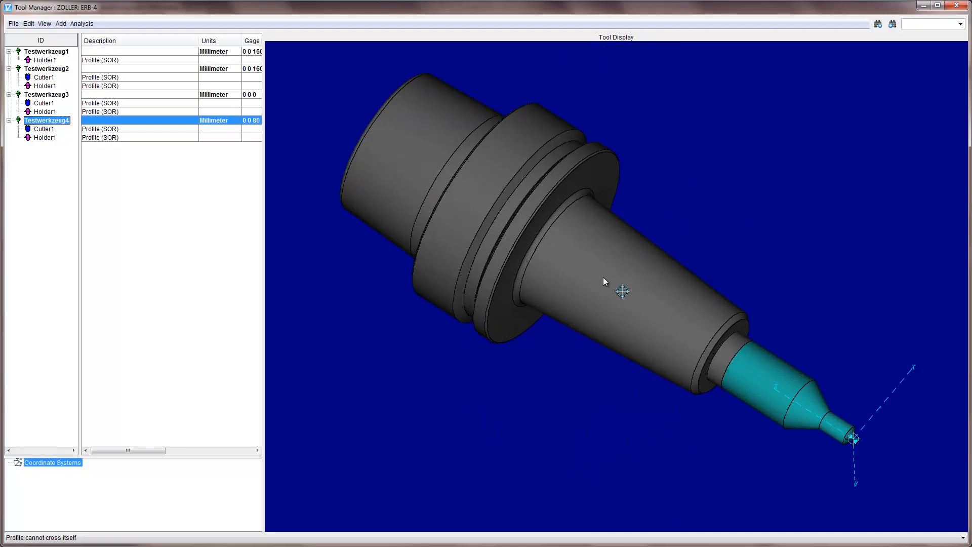
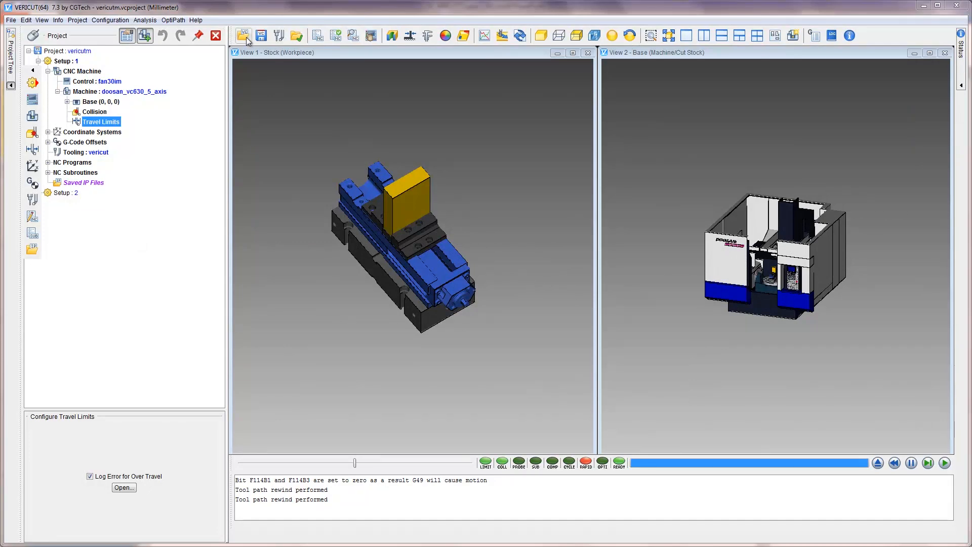
- Back in the main VERICUT window, open the project Cylinder_Machining3.vcproject from the Wedge Section Pipes shortcut
click(247, 40)
click(387, 189)
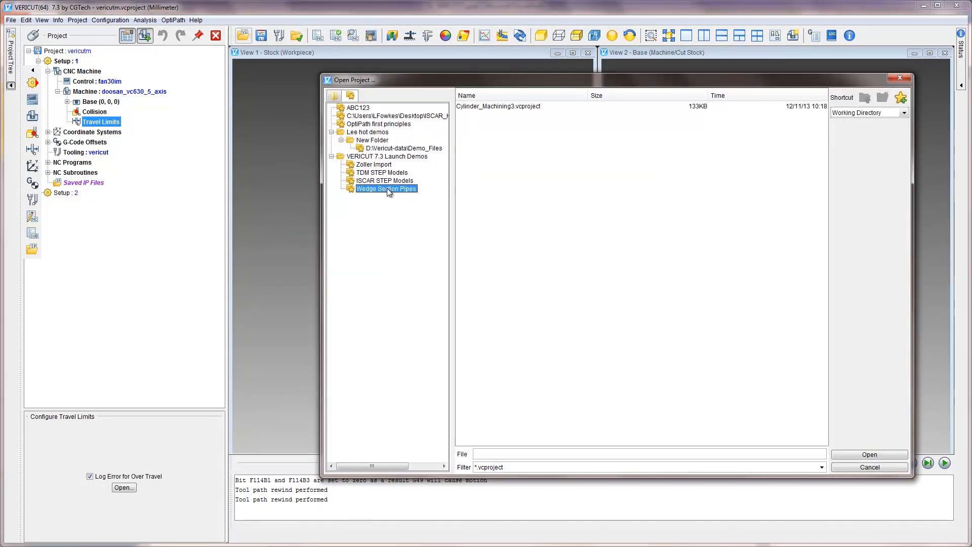
click(484, 108)
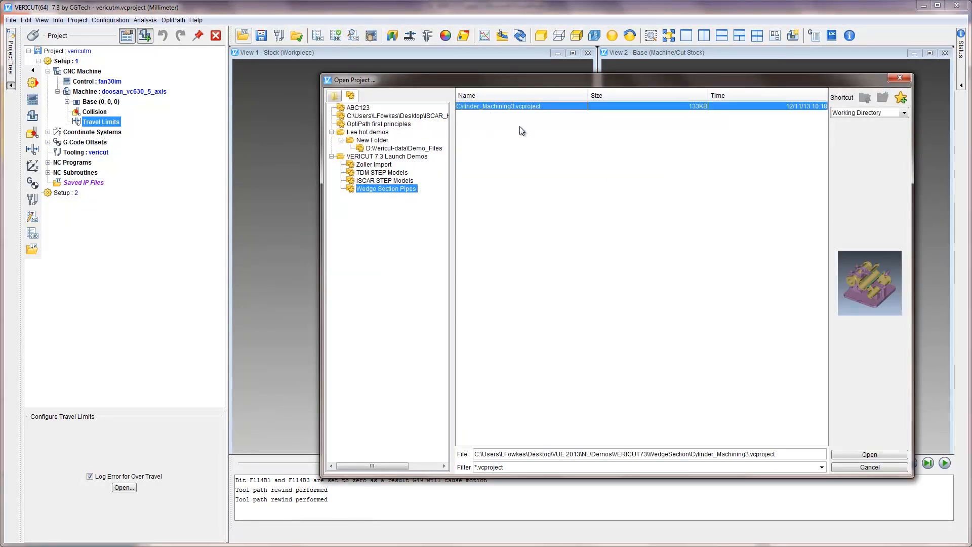
click(890, 454)
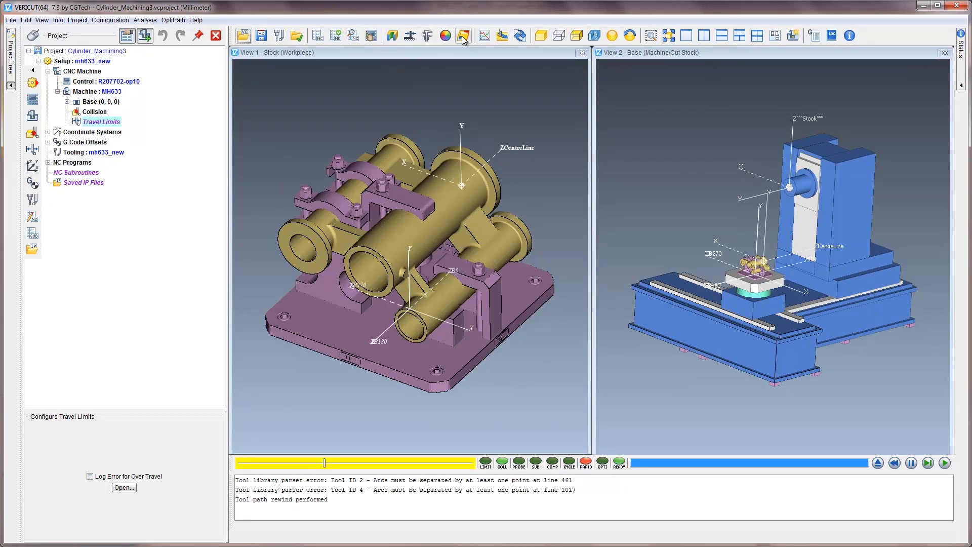
- Open manual data input (MDI) and jog the machine's X axis to -680
click(371, 35)
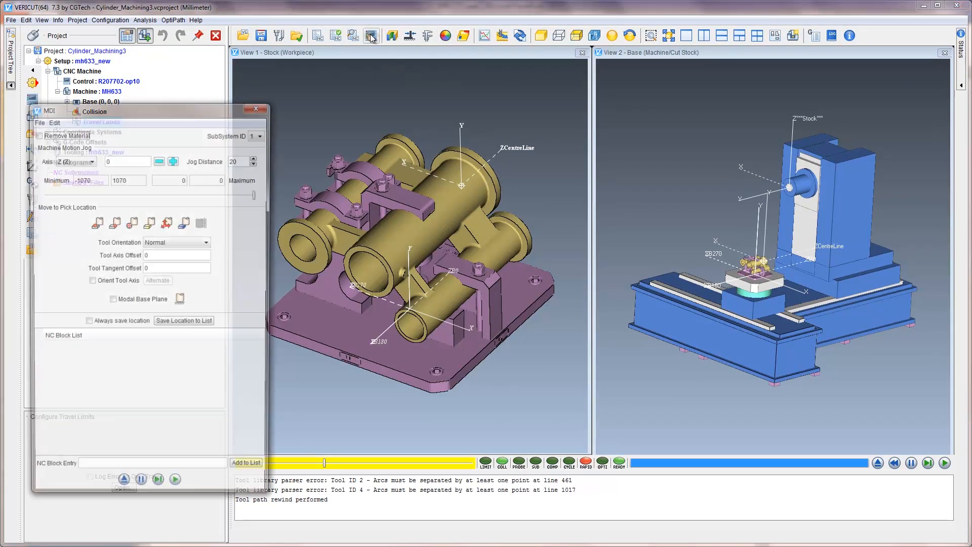
click(91, 159)
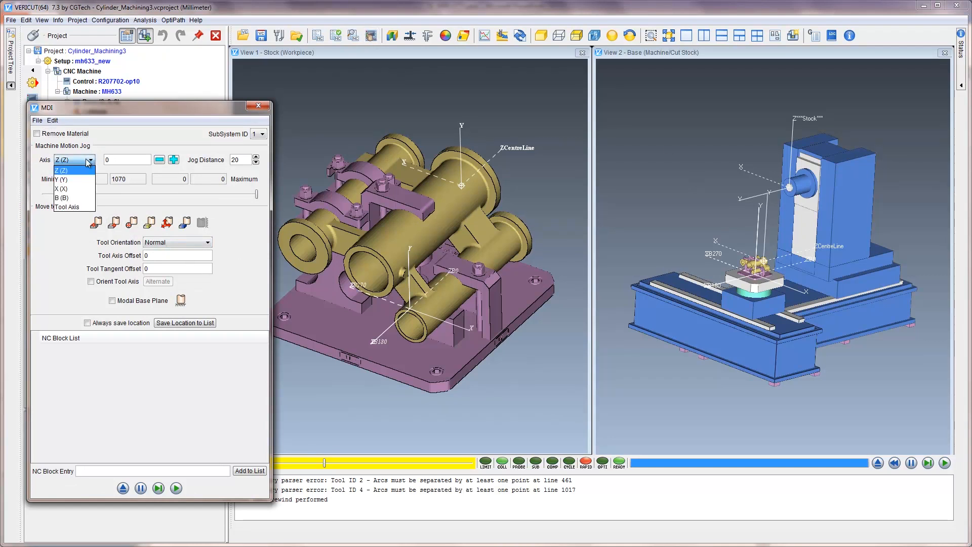
click(69, 191)
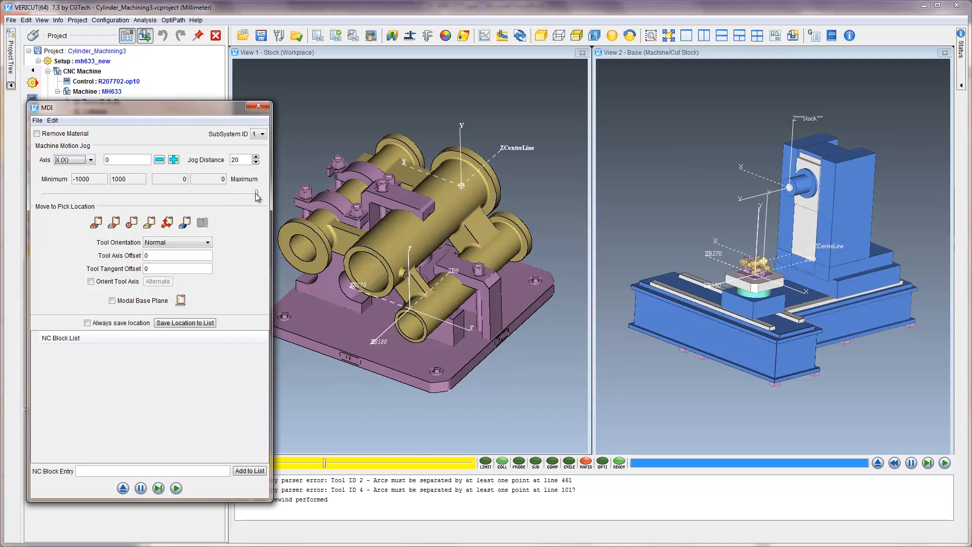
drag(258, 196, 110, 199)
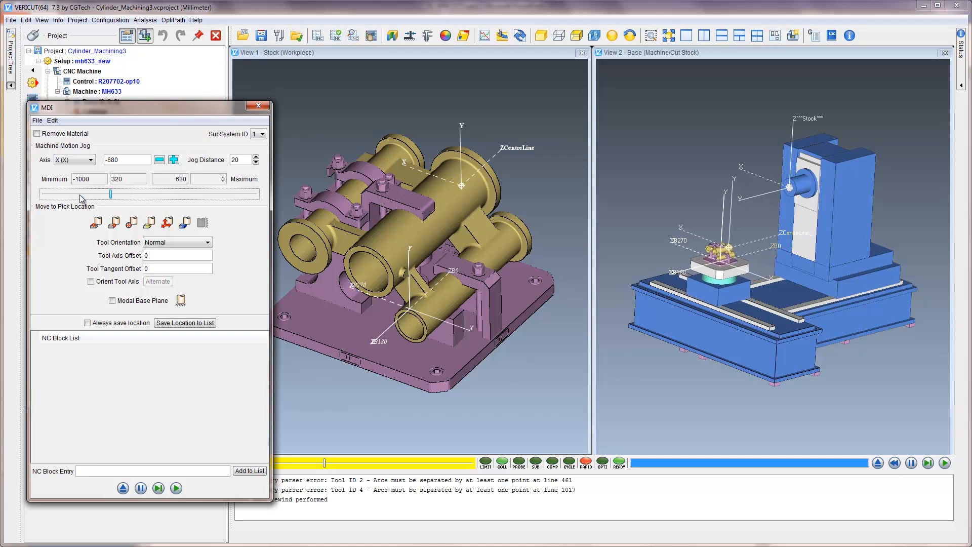
- Jog the machine's X axis to -580 and its Z axis to -214
click(160, 196)
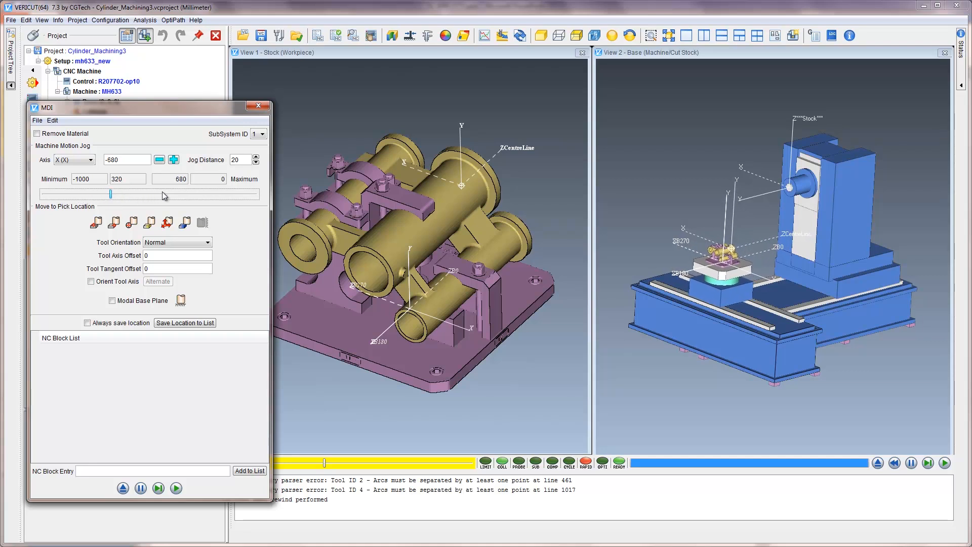
click(84, 161)
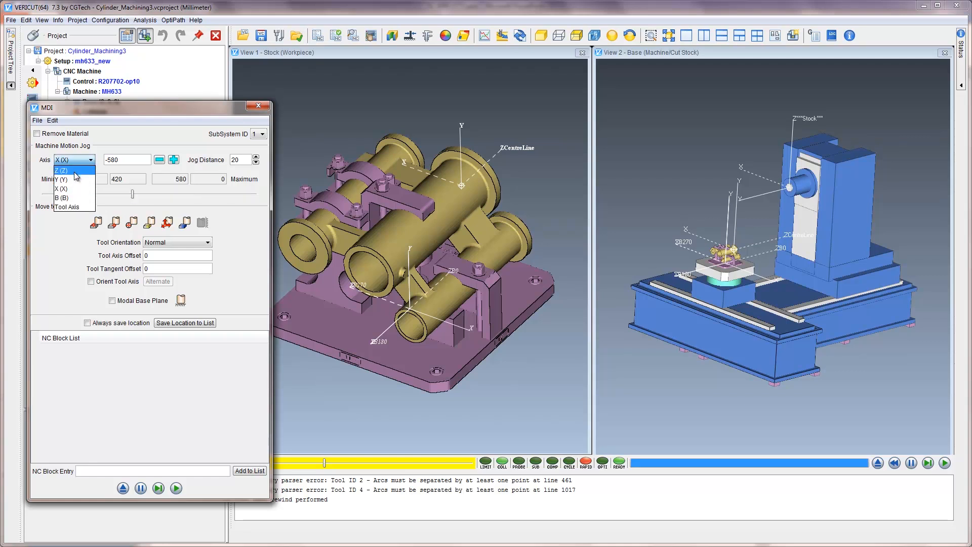
click(70, 171)
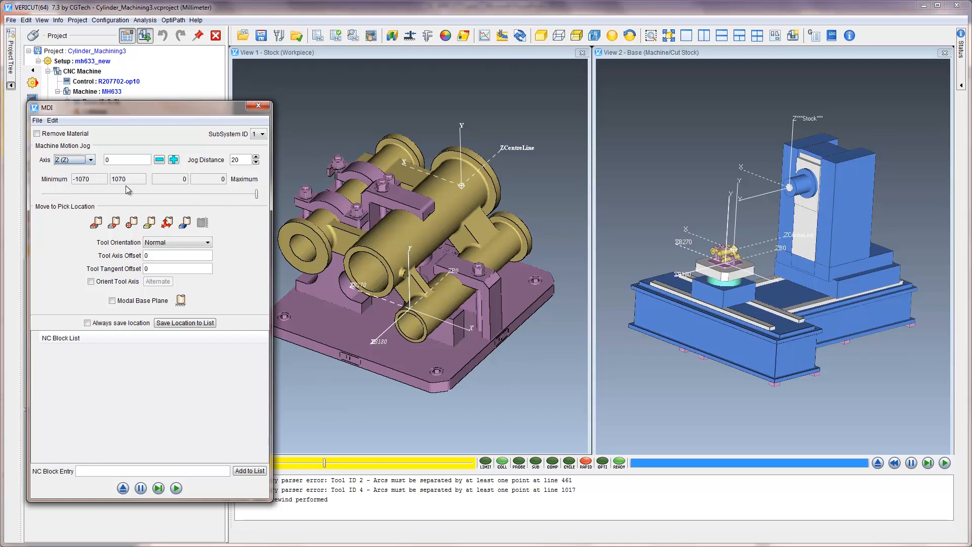
click(253, 194)
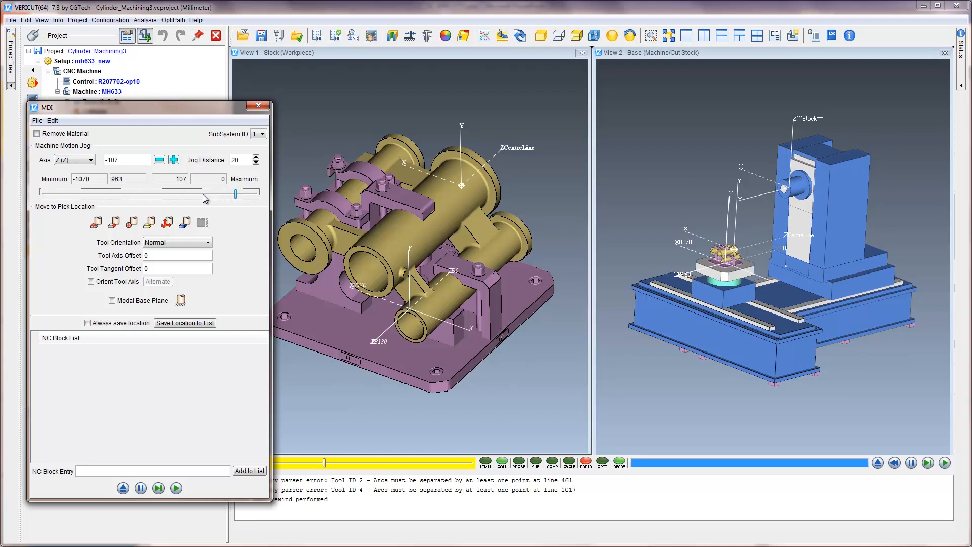
click(177, 195)
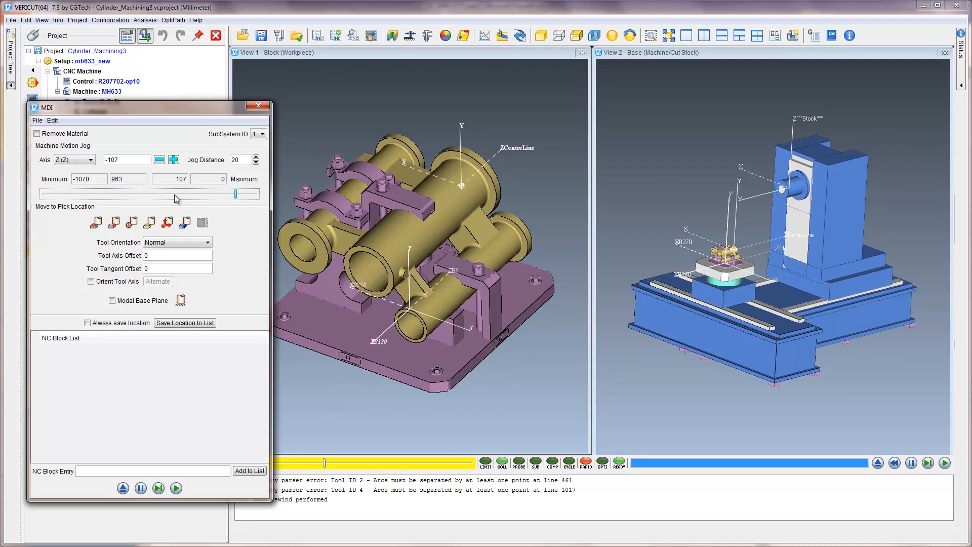
- Switch the jog axis to B and rotate the machine table to -36
click(90, 160)
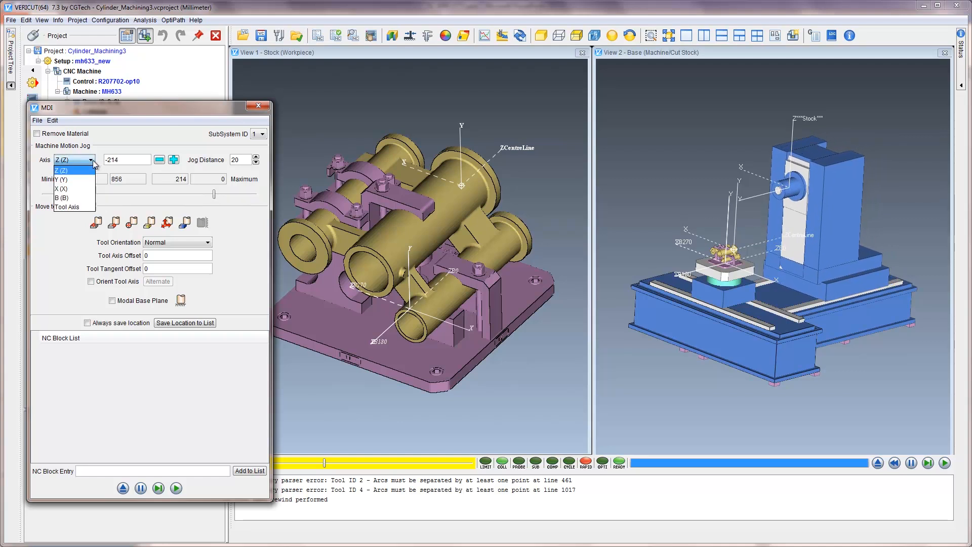
click(76, 198)
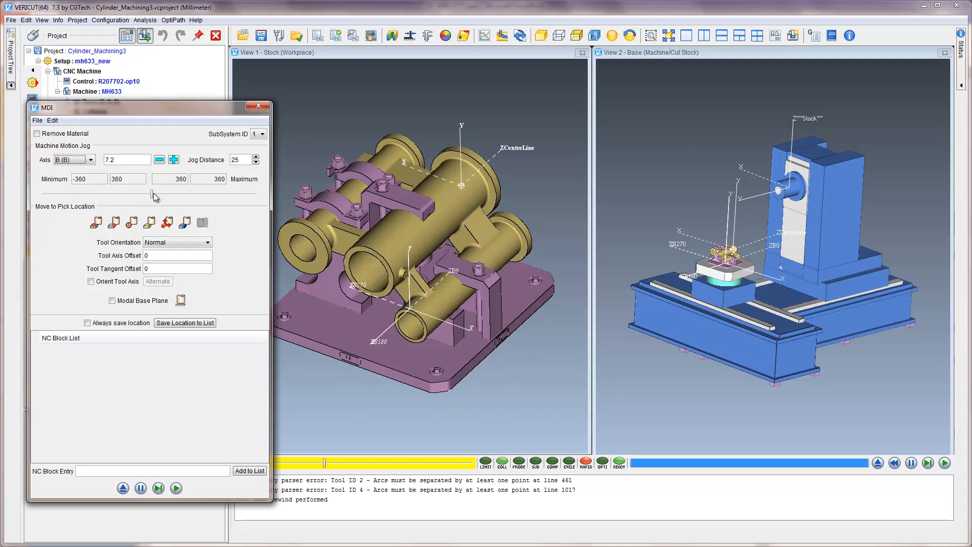
mouse_move(152, 193)
mouse_down()
mouse_move(191, 195)
mouse_move(138, 193)
mouse_up()
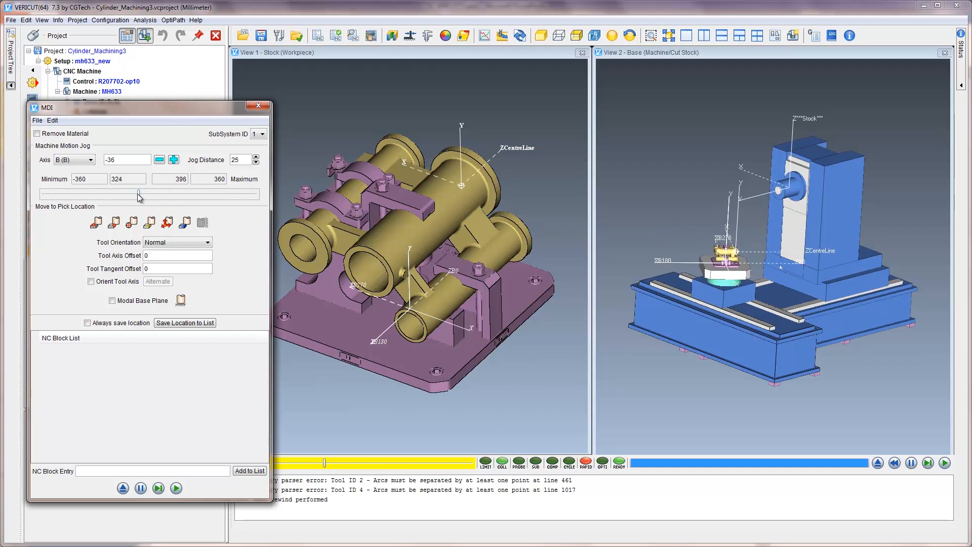
drag(119, 193, 117, 193)
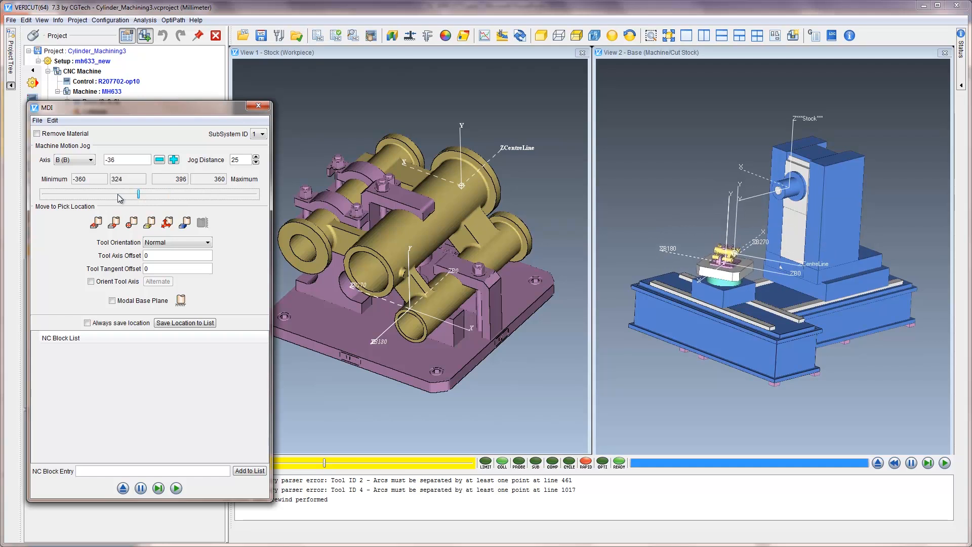
click(187, 194)
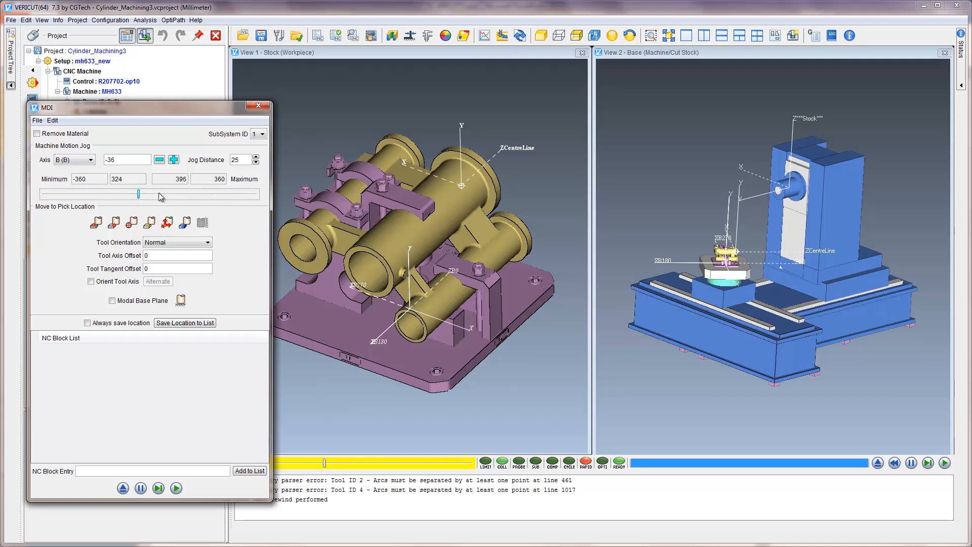
- Close manual data input, reset the model and replace the project tree with the NC program 3001.nc
click(259, 106)
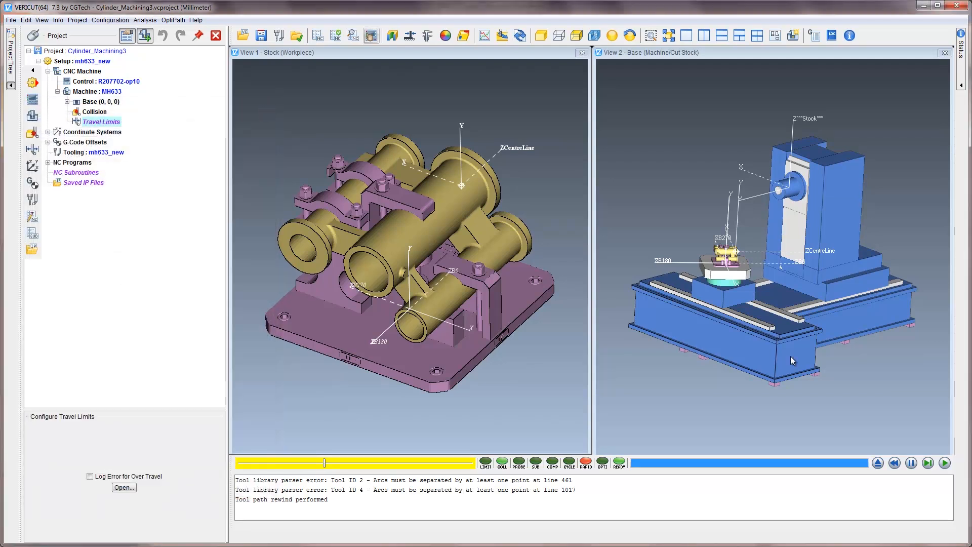
click(879, 464)
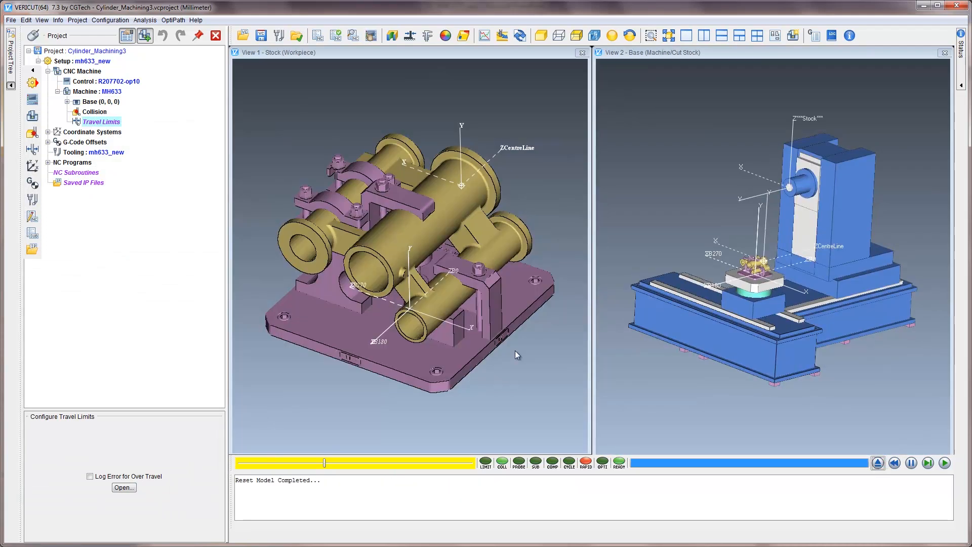
click(10, 85)
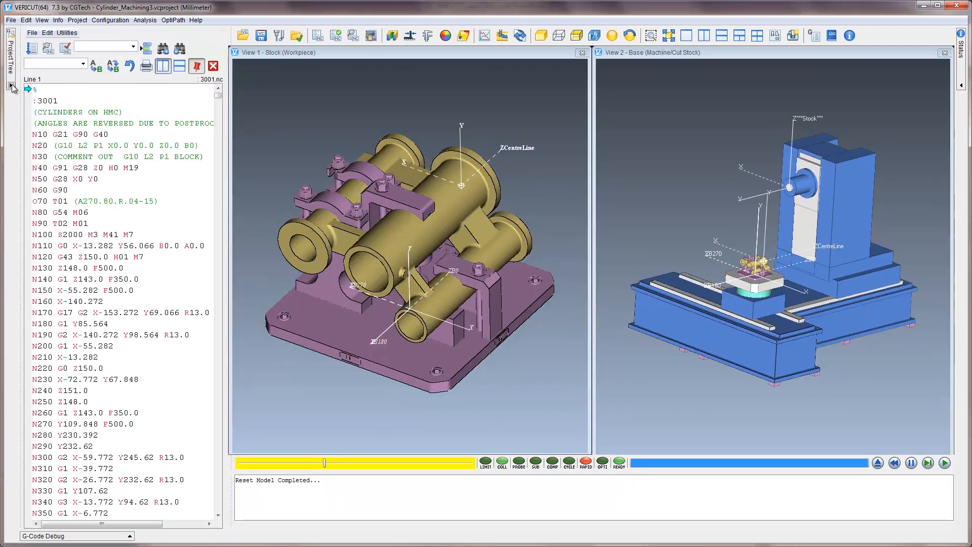
- Raise the simulation speed, reset the model and run the NC program up to line 421
click(945, 462)
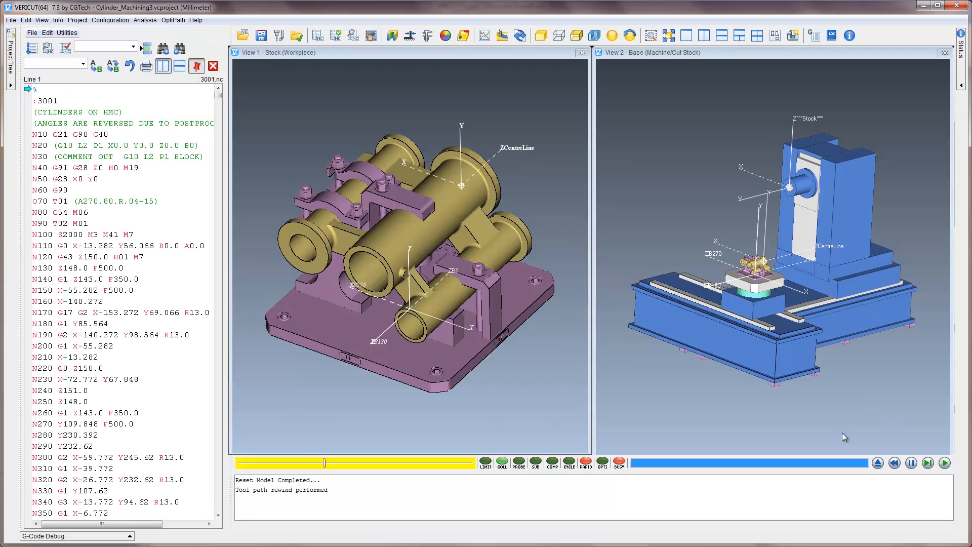
mouse_move(327, 467)
click(879, 463)
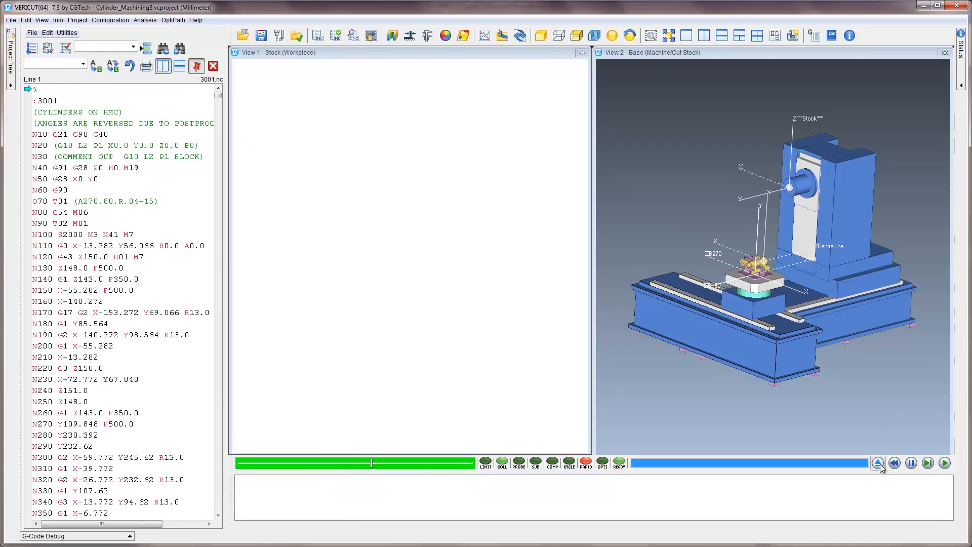
click(946, 465)
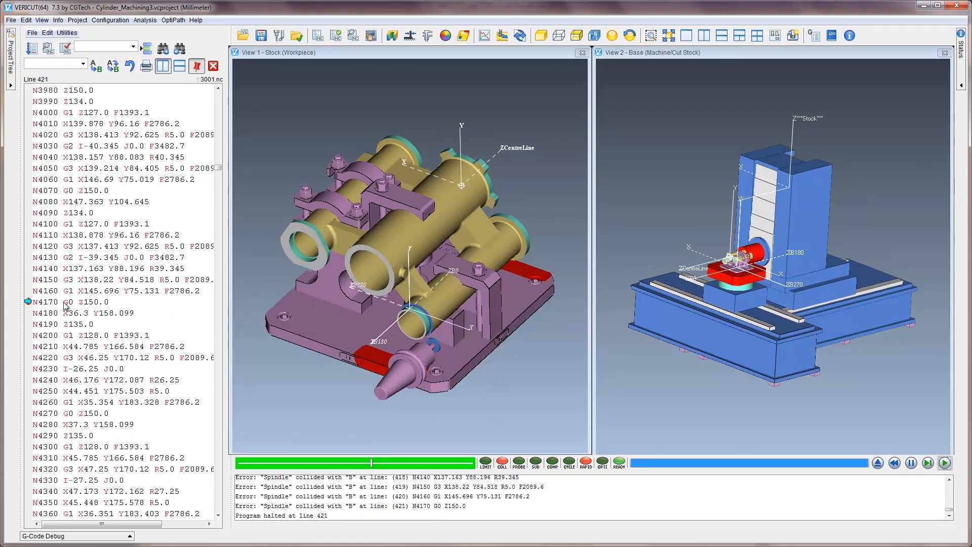
- Examine the spindle collision around block N4170 in the stock view and single-step the program to line 423
drag(49, 302, 92, 303)
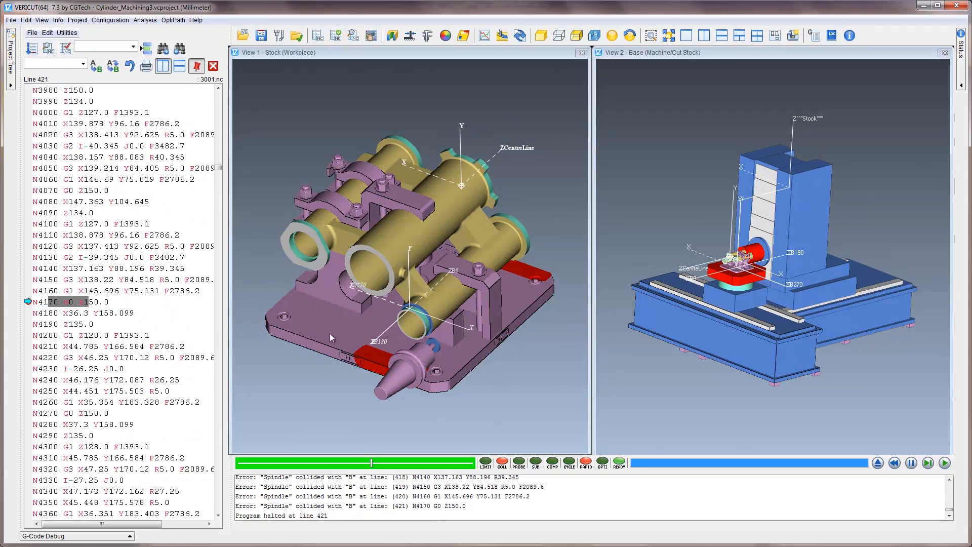
middle_drag(420, 359, 436, 257)
scroll(450, 370, up, 5)
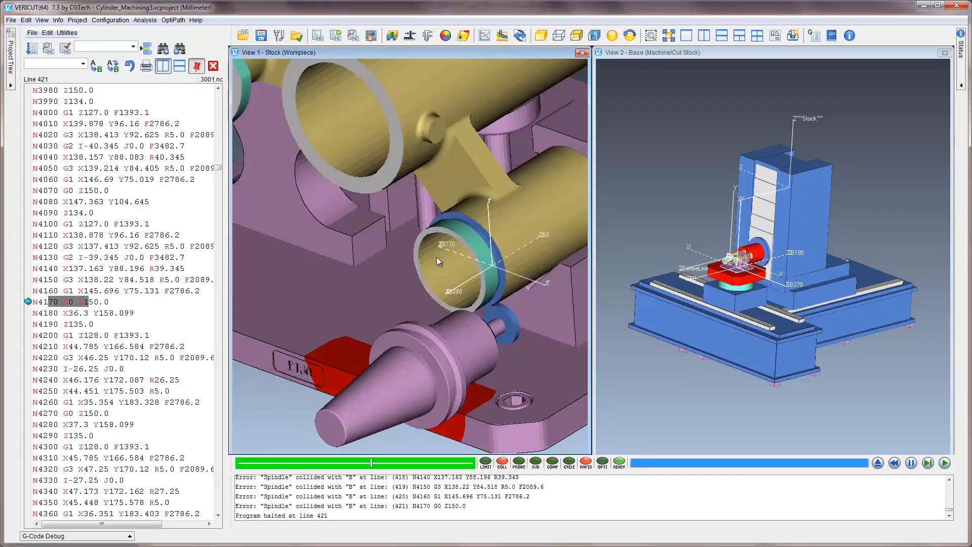
scroll(436, 257, down, 3)
click(928, 462)
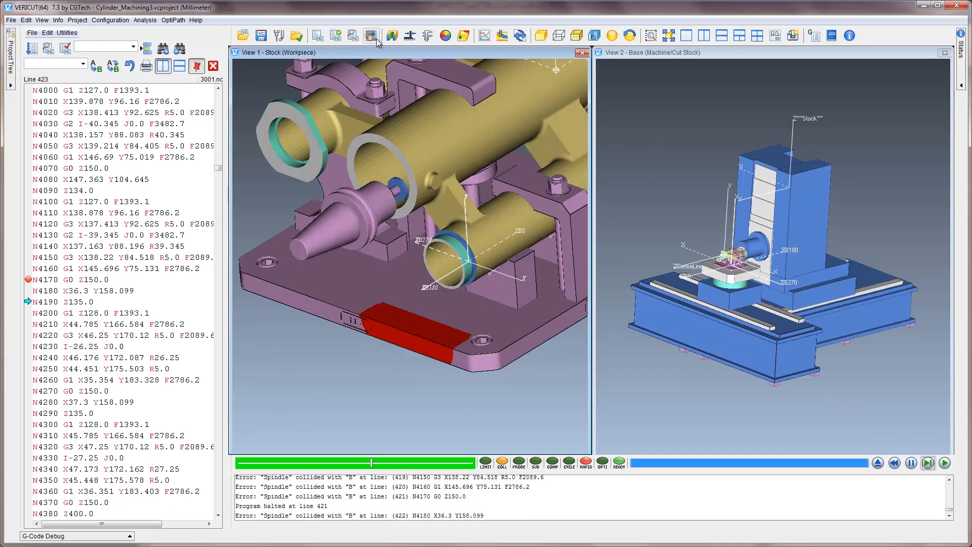
- Set the section wedge's angle to 90 degrees and apply the section to the stock
click(392, 37)
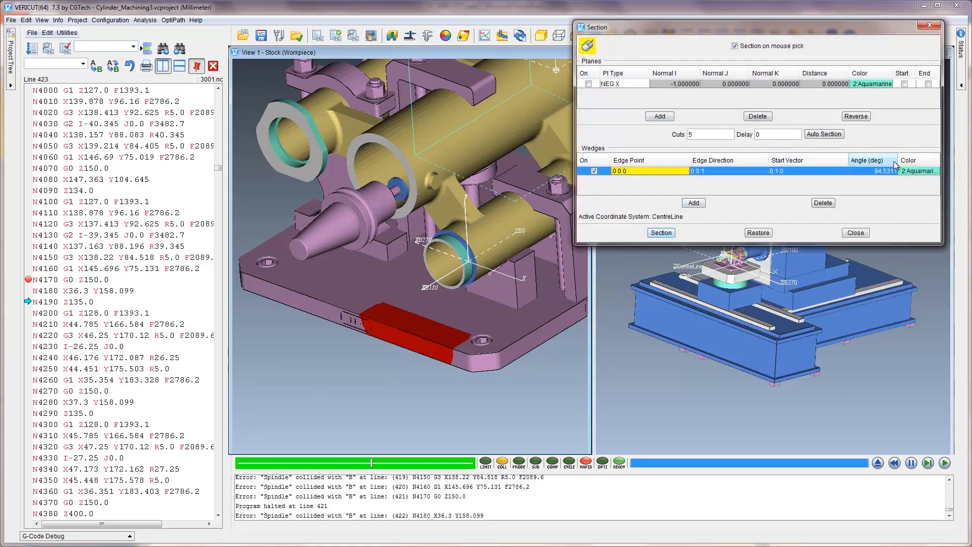
double_click(872, 171)
text(90)
key(Return)
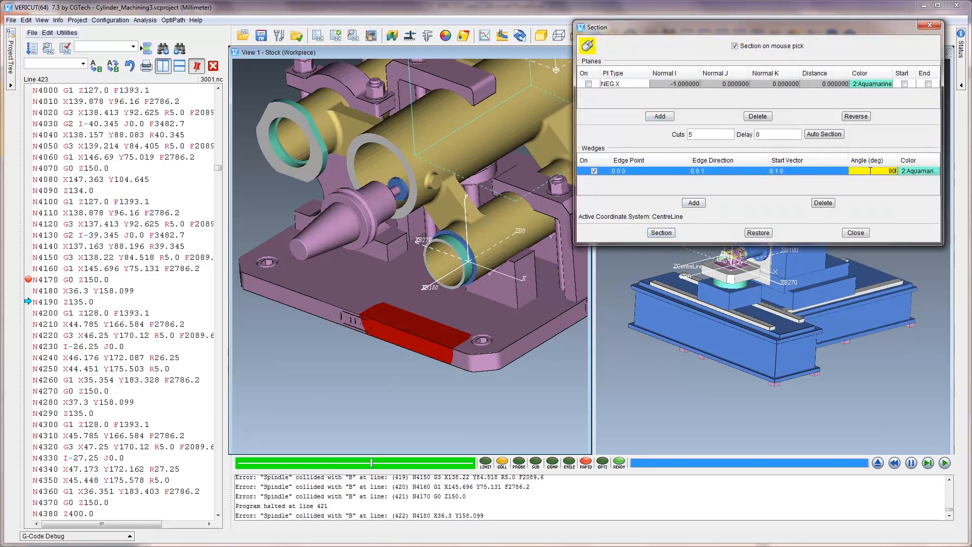
click(661, 233)
middle_drag(492, 165, 413, 236)
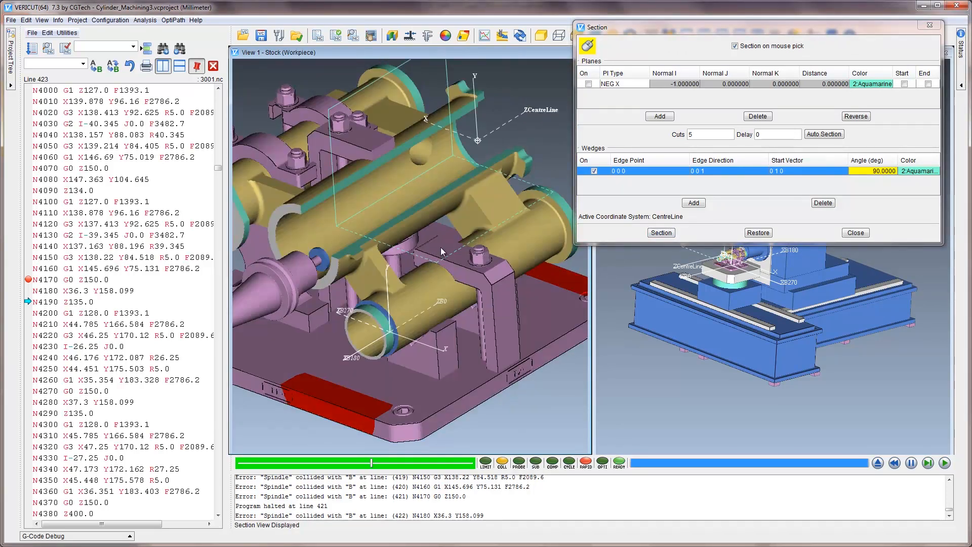
- Vary the wedge angle interactively by picking several points on the sectioned stock
click(418, 258)
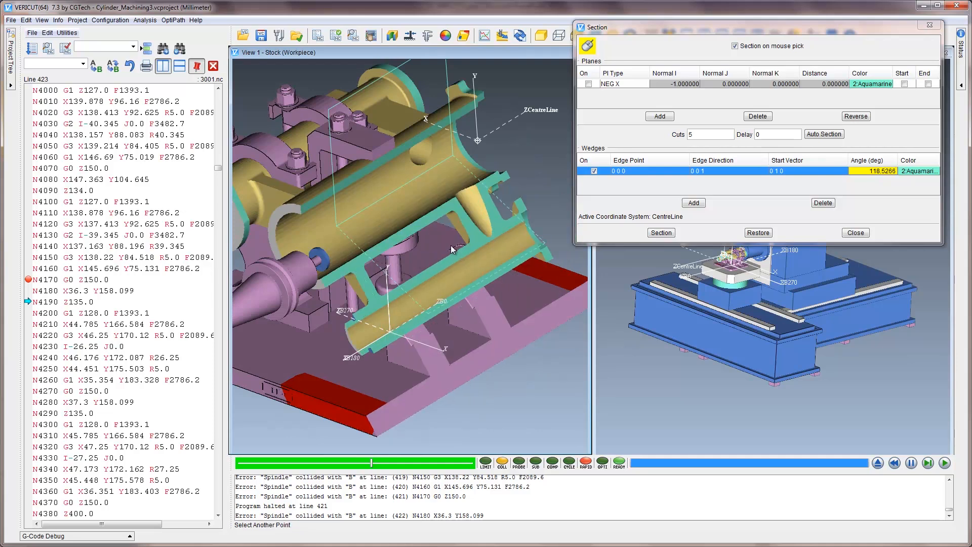
click(463, 231)
click(463, 228)
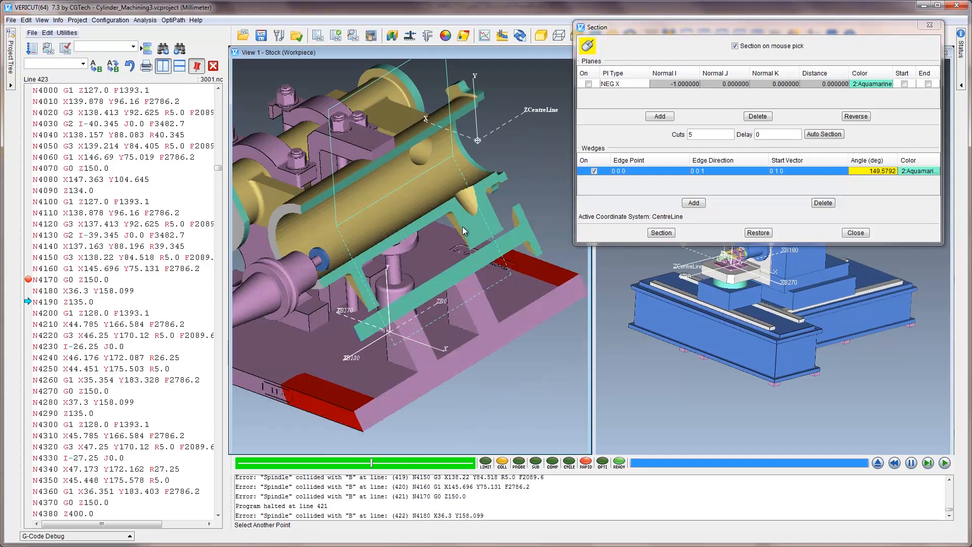
click(463, 226)
click(464, 219)
click(467, 212)
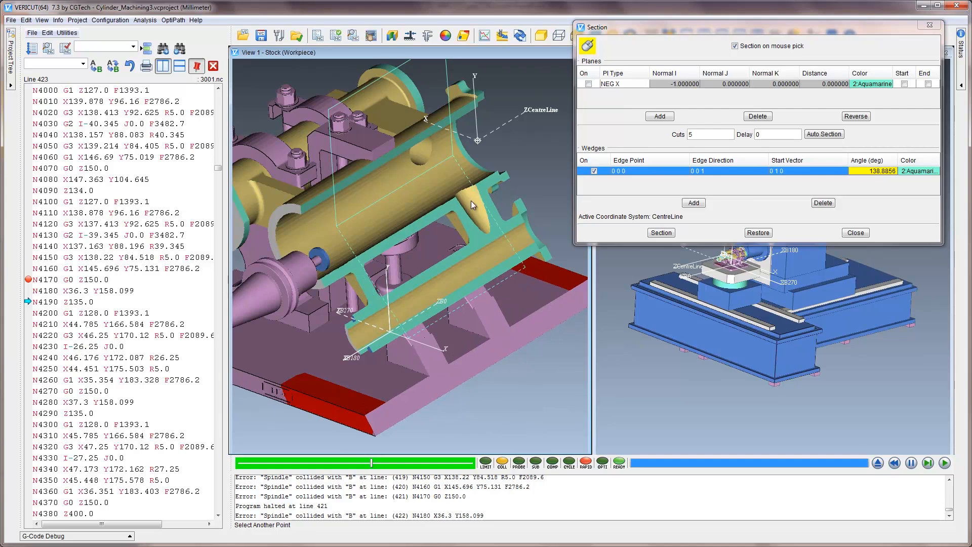
click(471, 201)
click(472, 199)
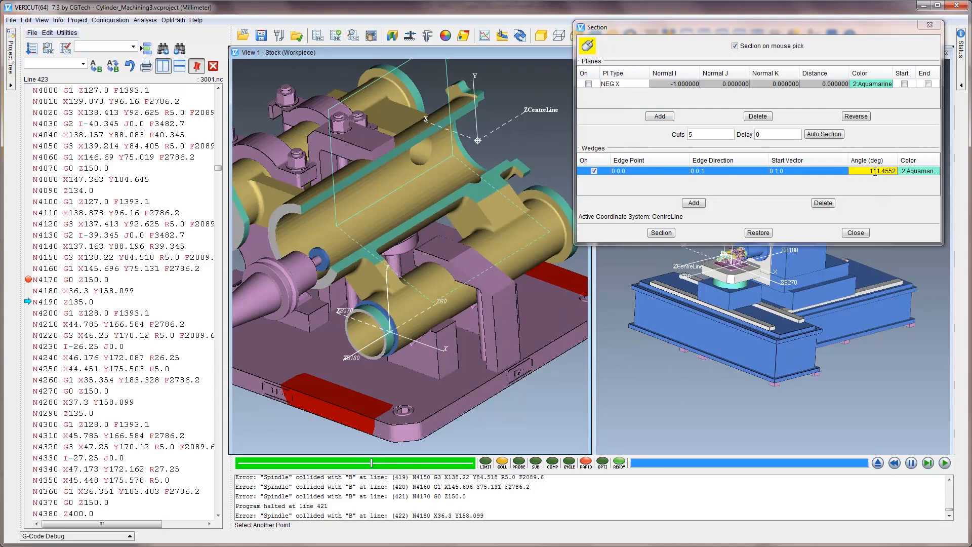
- Return the wedge angle to exactly 90 degrees and reapply the section
drag(869, 172, 885, 172)
text(90)
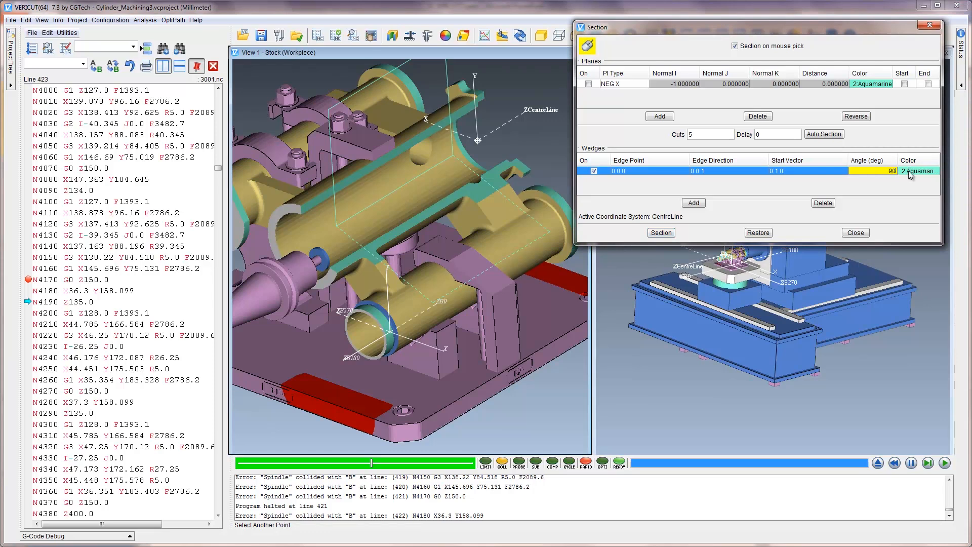
key(Return)
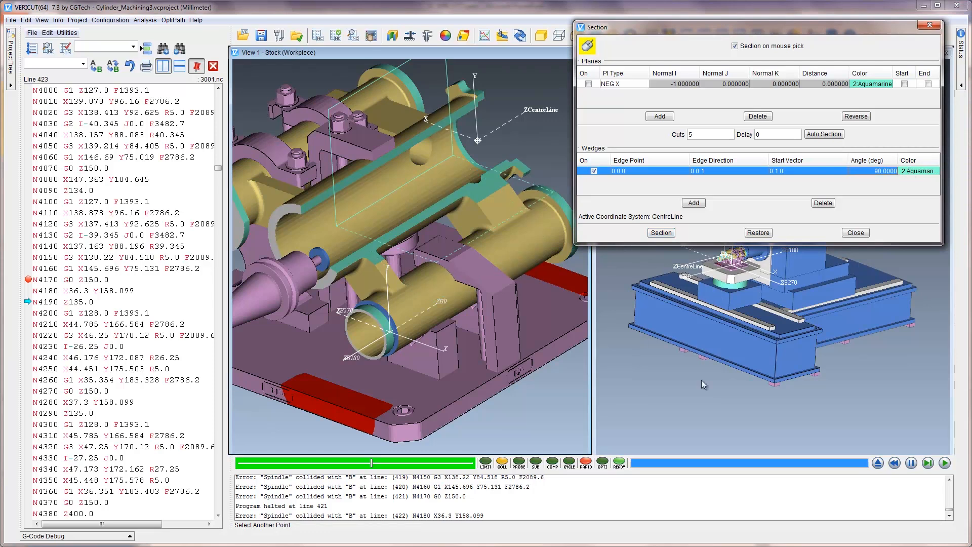
click(664, 233)
- Single-step the NC program to line 428 while the stock stays sectioned
click(930, 463)
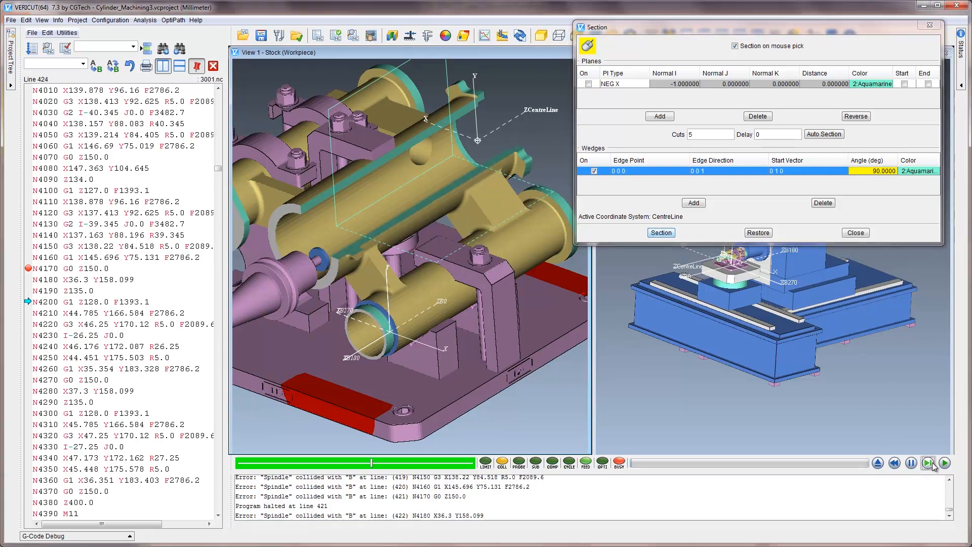
click(930, 464)
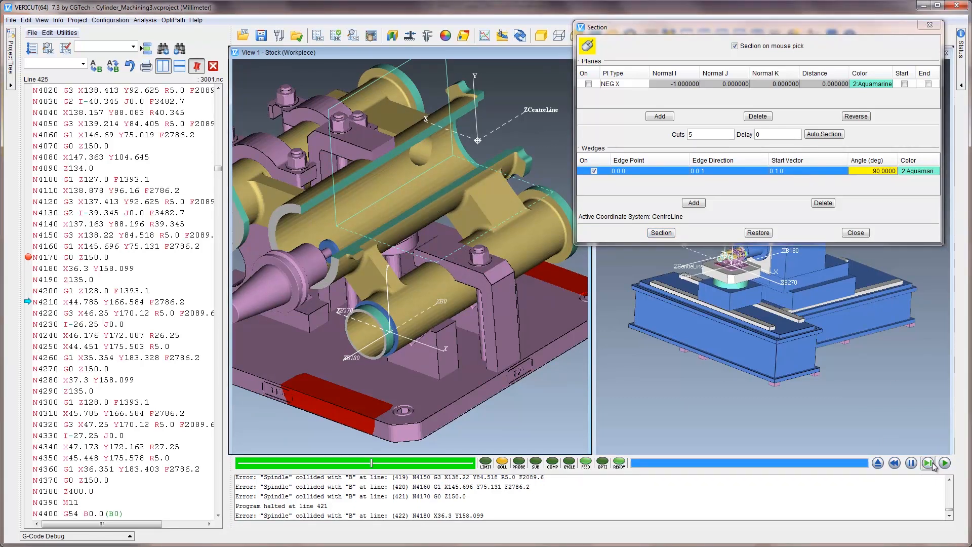
click(930, 464)
click(930, 464)
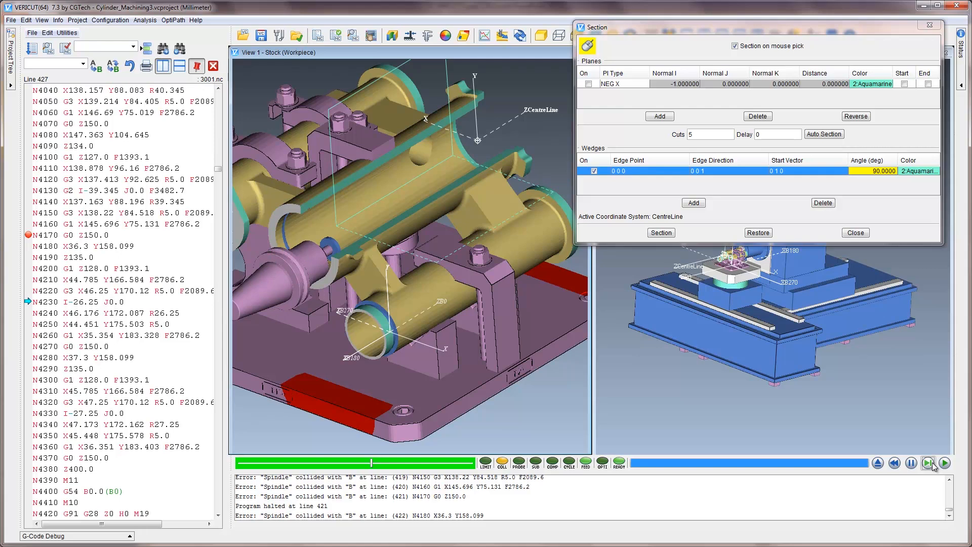
click(929, 464)
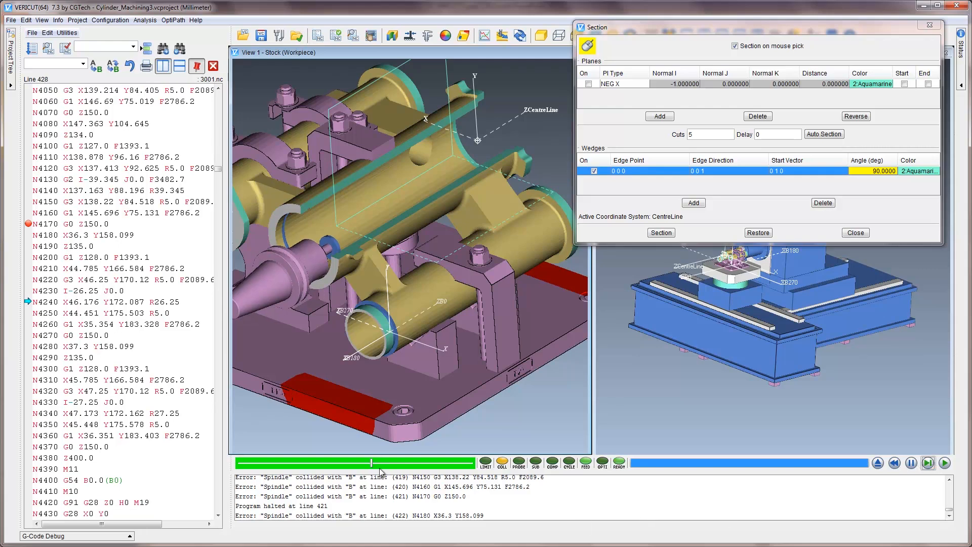
- Lower the simulation speed considerably and continue single-stepping the NC program to line 433
drag(372, 463, 258, 464)
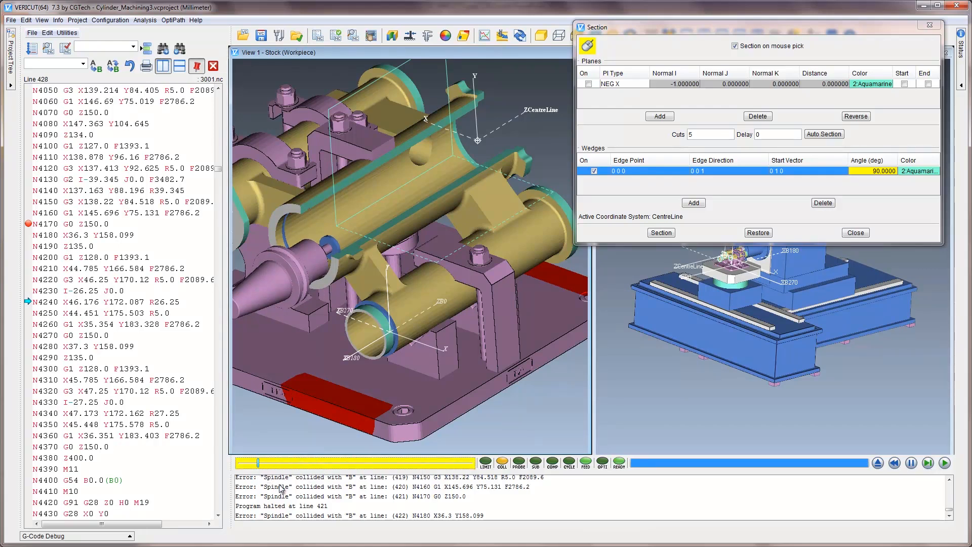
click(930, 464)
click(930, 464)
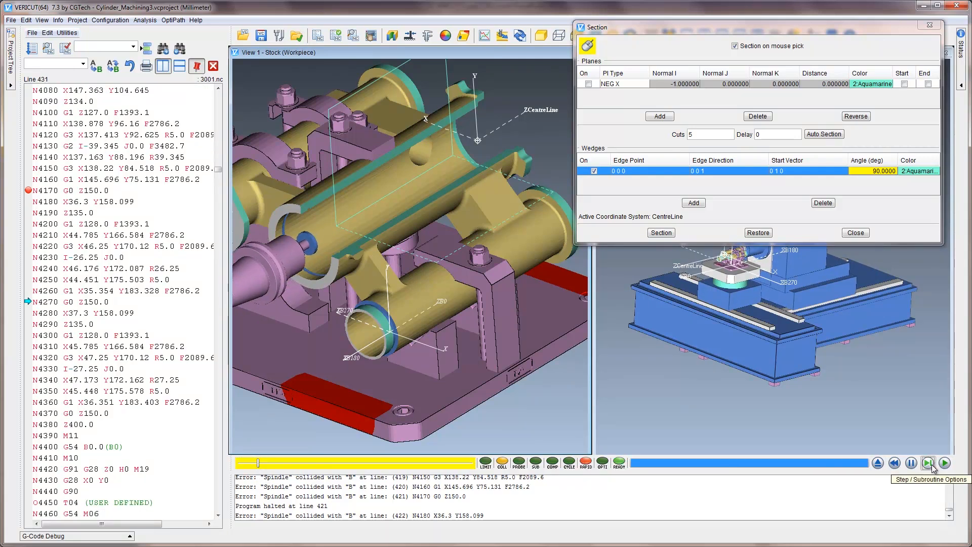
click(932, 465)
click(932, 465)
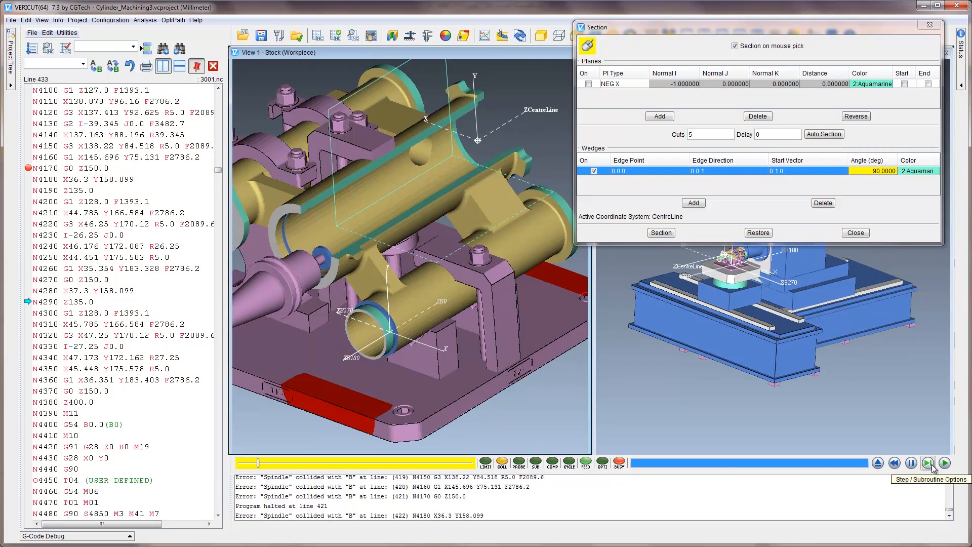
- Single-step the NC program to line 437 with the stock still sectioned
click(933, 465)
click(932, 465)
click(933, 465)
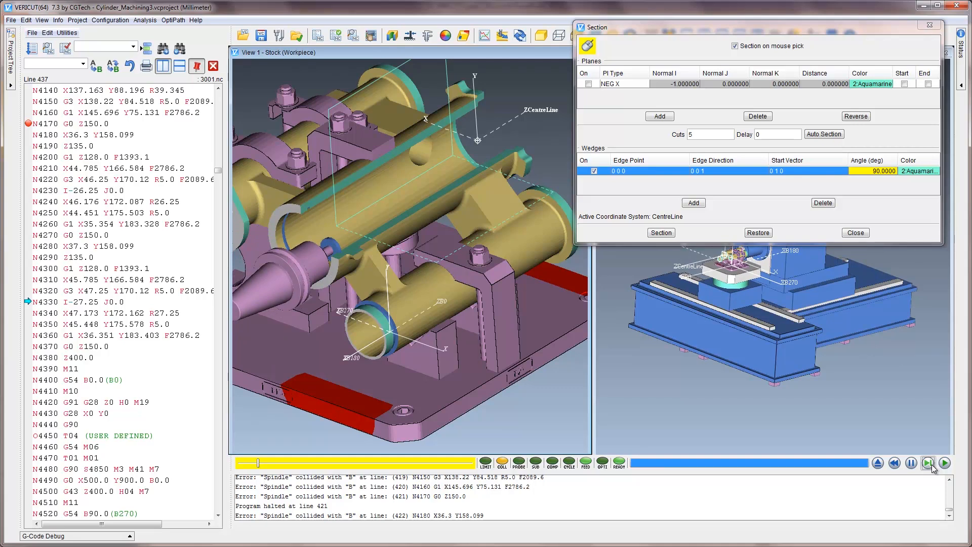
- Reset the simulation to the start of the NC program and close the section settings
click(878, 463)
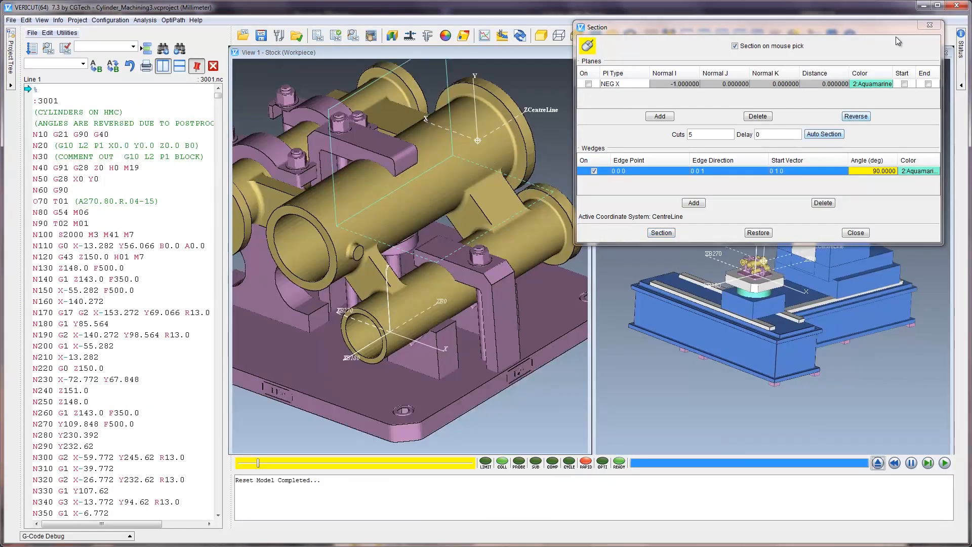
click(930, 24)
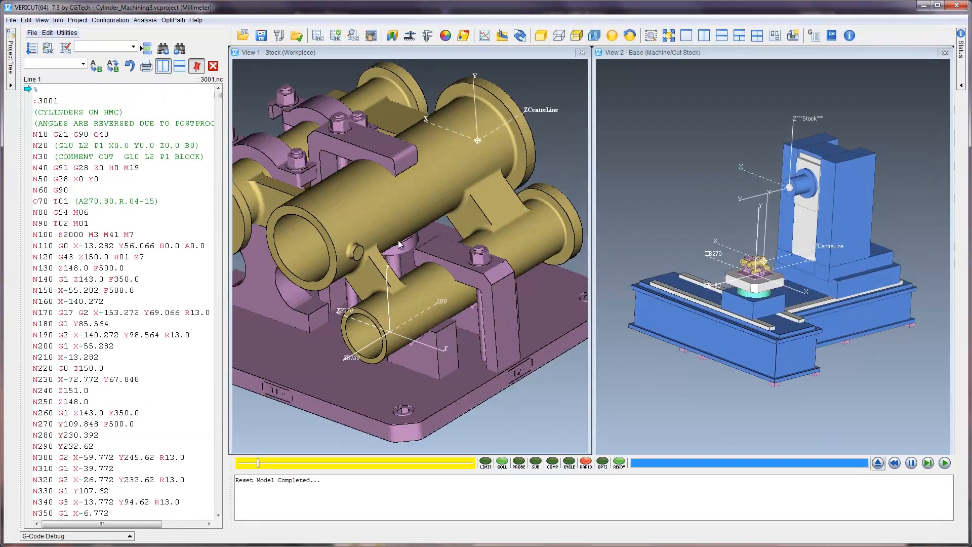
- Mirror the cylinder stock model about the YZ plane (X direction) relative to the model origin, toggling it back and forth twice
click(10, 85)
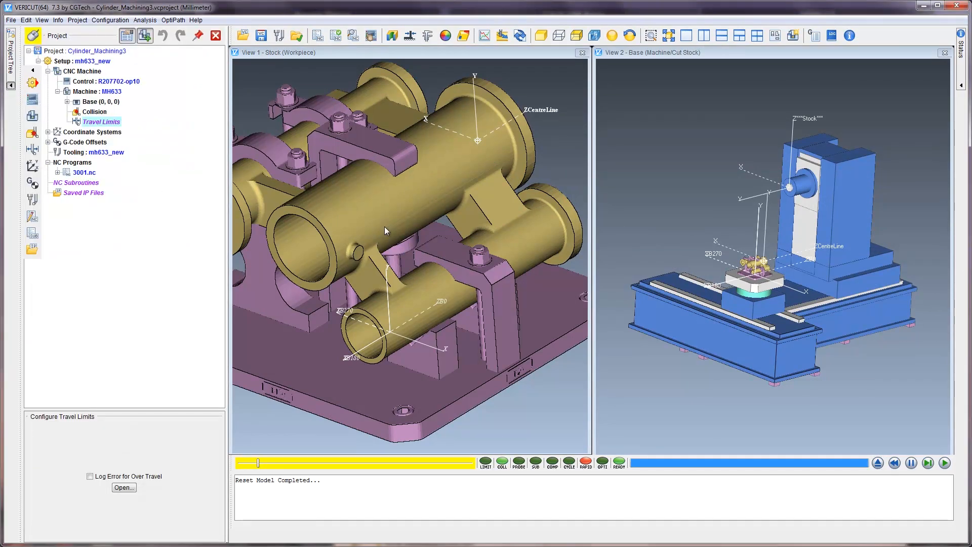
click(384, 226)
mouse_move(399, 381)
middle_down()
mouse_move(478, 320)
mouse_move(440, 360)
middle_up()
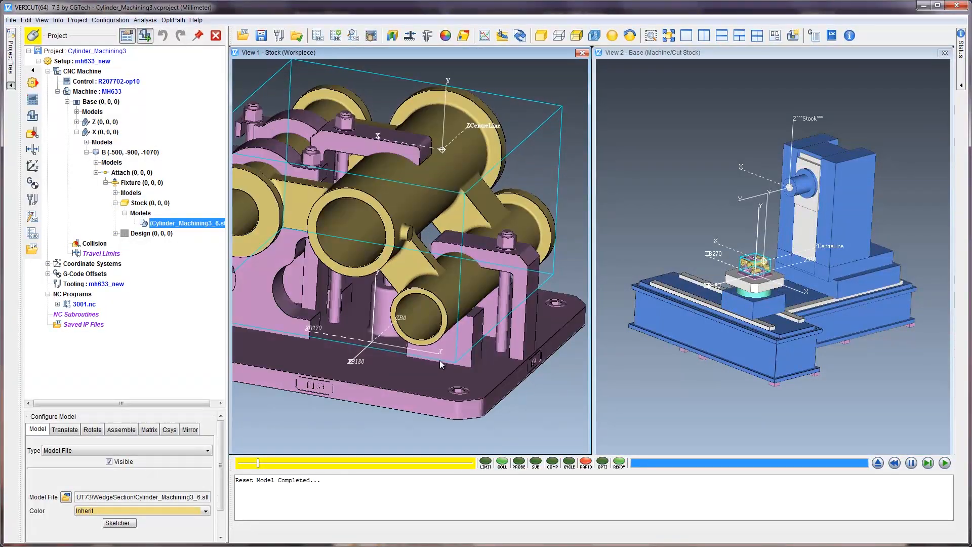
click(190, 429)
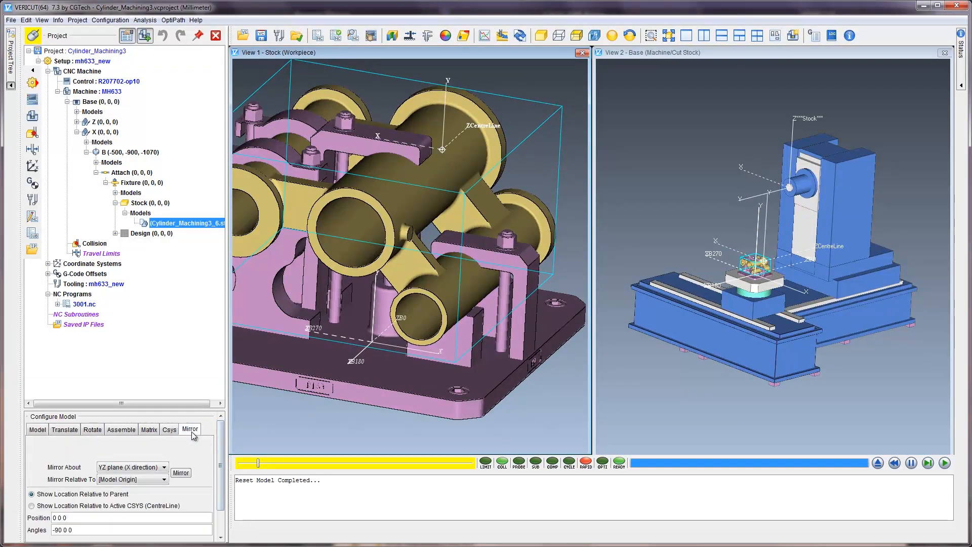
click(181, 473)
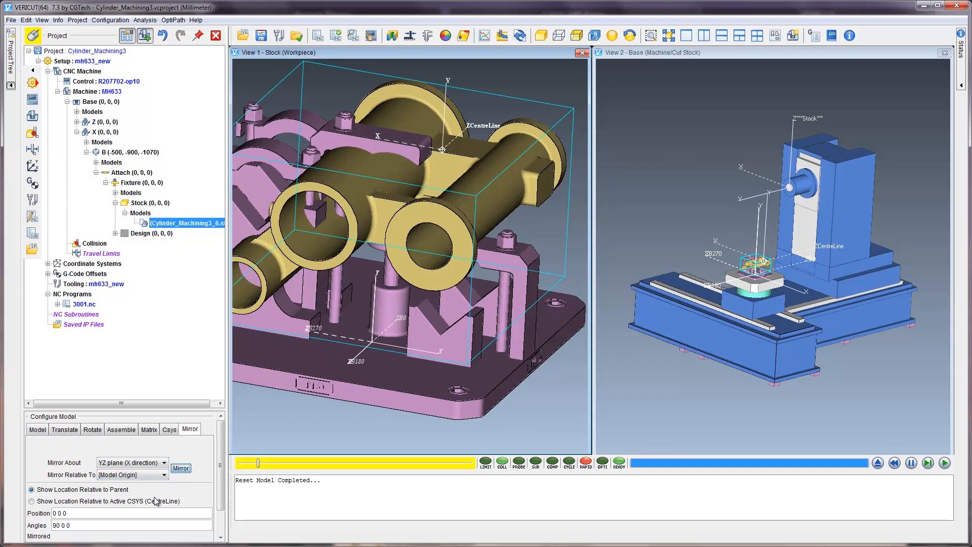
click(182, 469)
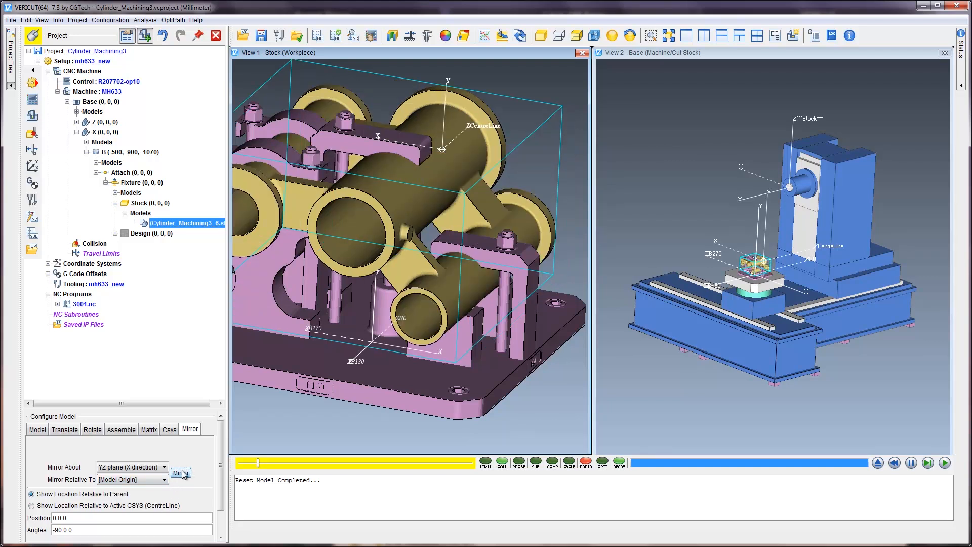
click(182, 473)
click(181, 468)
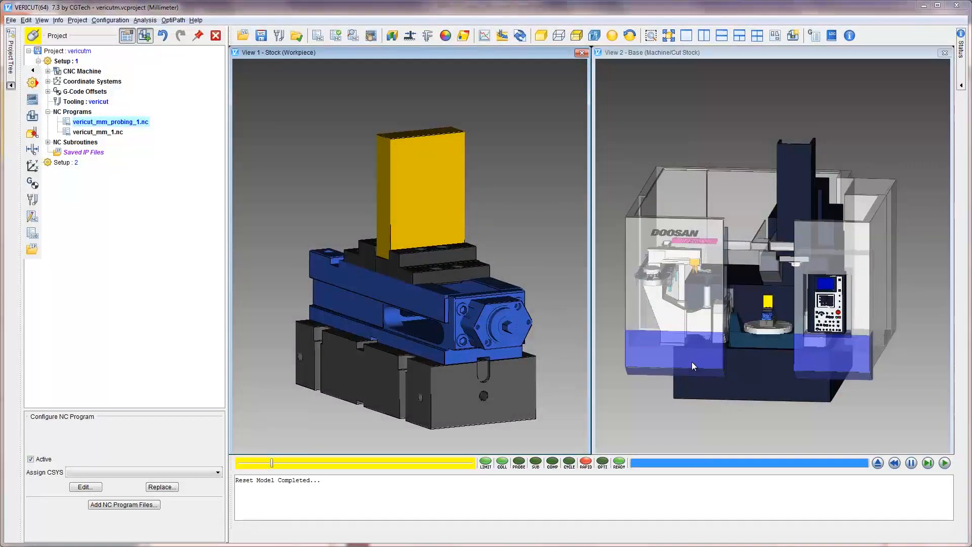
- Orient the machine view roughly to the front and snap it to the nearest orthogonal view
mouse_move(712, 312)
middle_down()
mouse_move(738, 297)
mouse_move(730, 306)
middle_up()
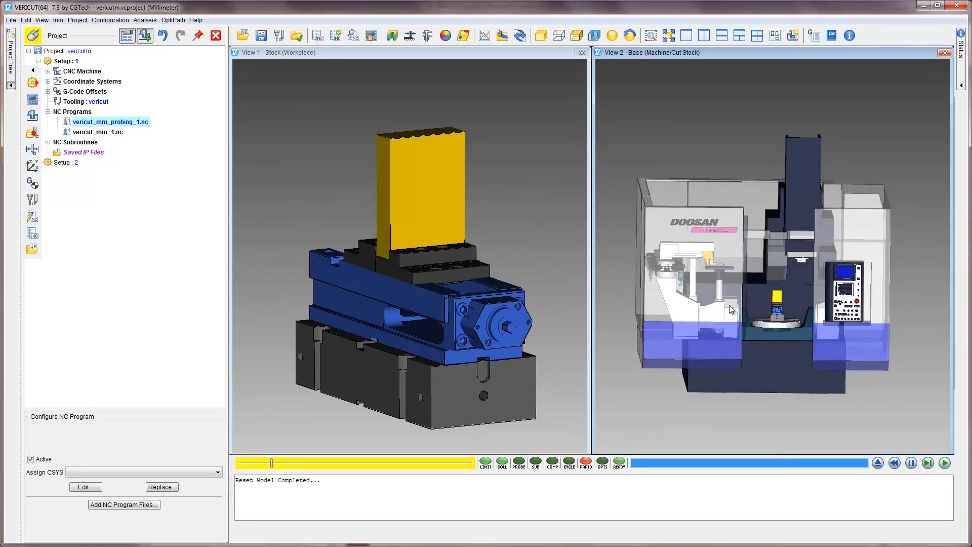
click(776, 36)
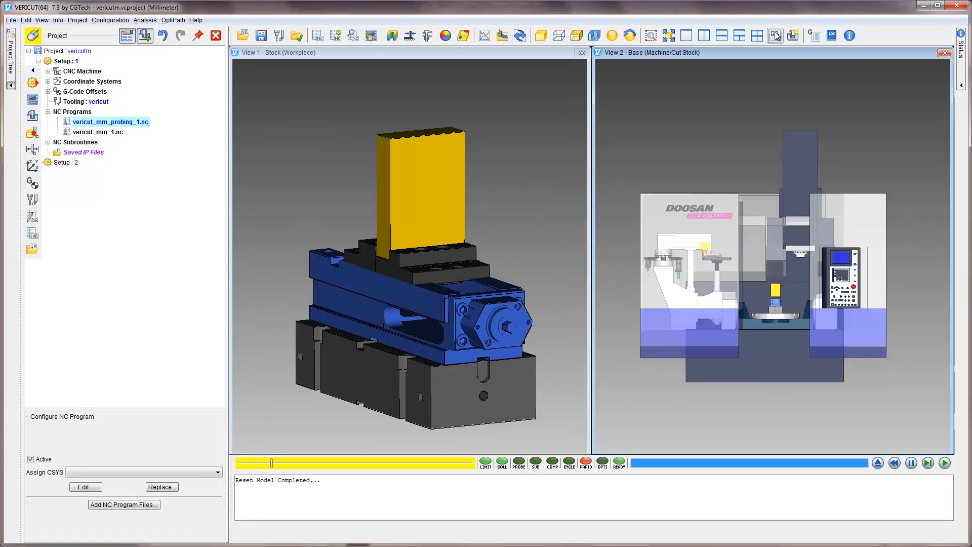
- Turn the workpiece view towards the side of the vise, snap it to the orthogonal view, and frame the whole fixture
middle_drag(406, 323, 478, 300)
right_click(445, 287)
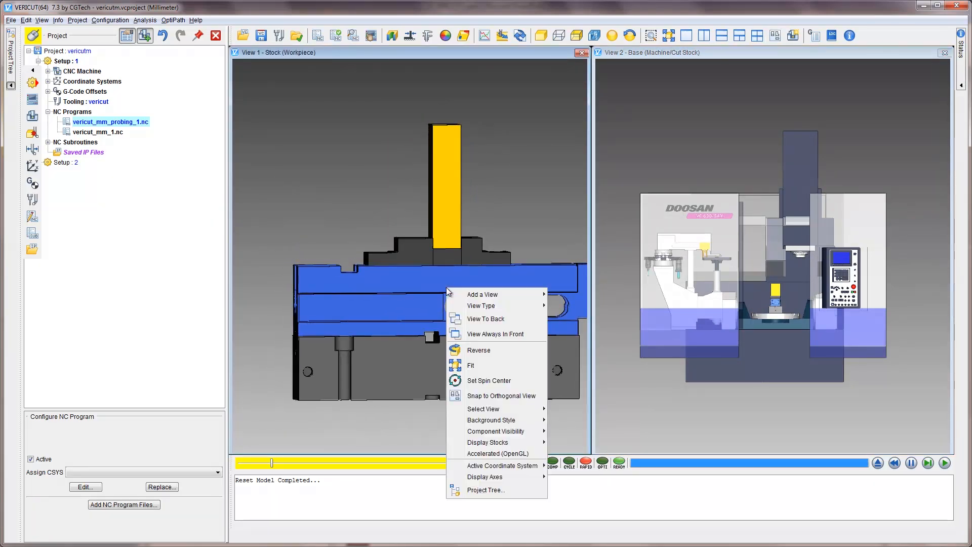
click(484, 391)
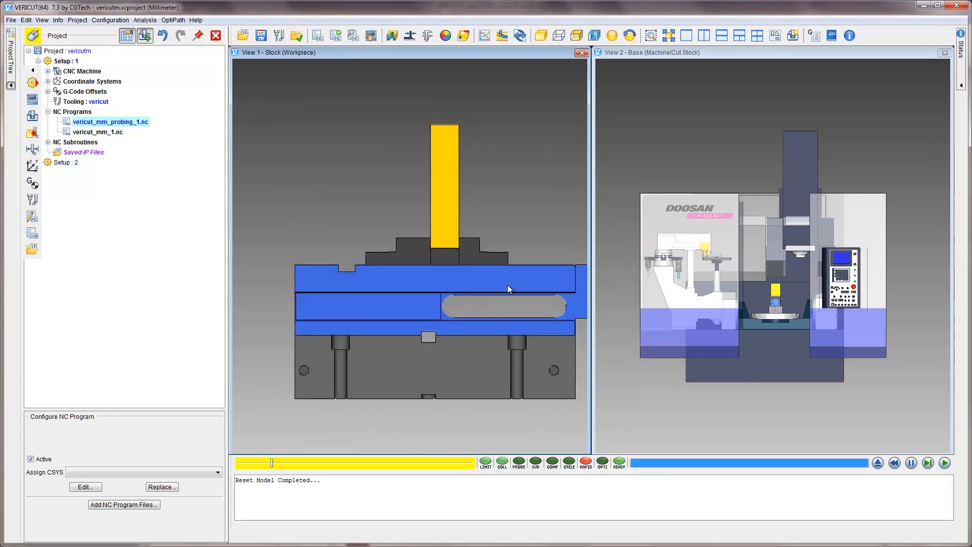
middle_drag(507, 285, 438, 265)
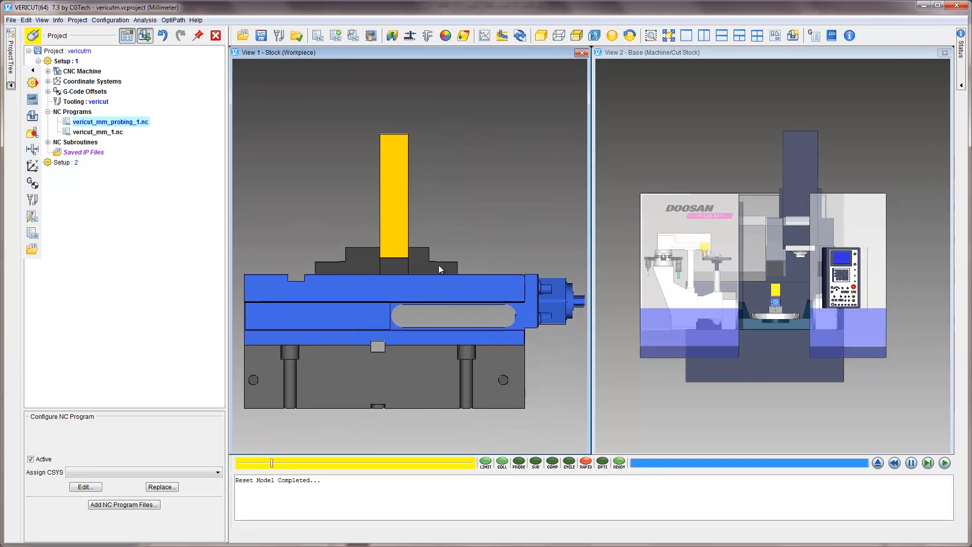
scroll(368, 147, up, 2)
scroll(368, 146, down, 1)
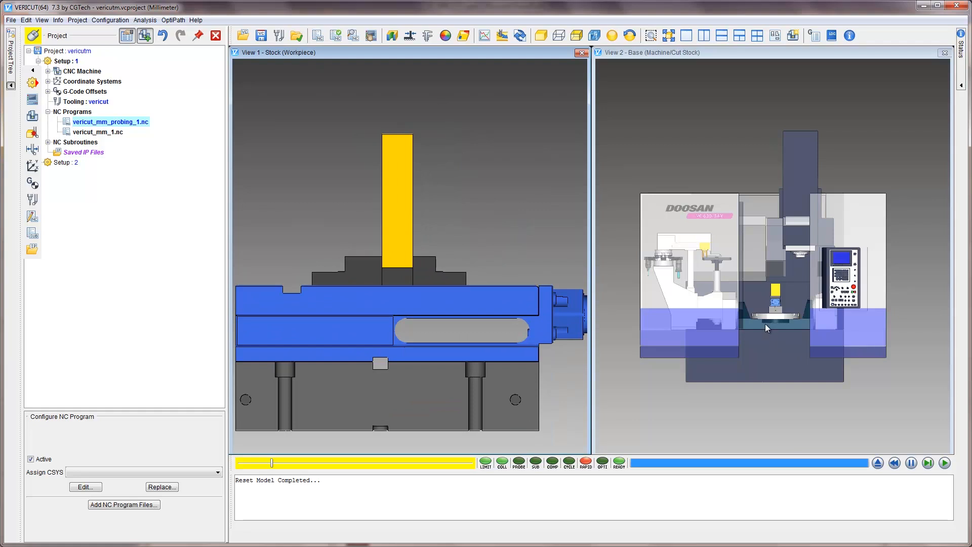
scroll(472, 345, down, 1)
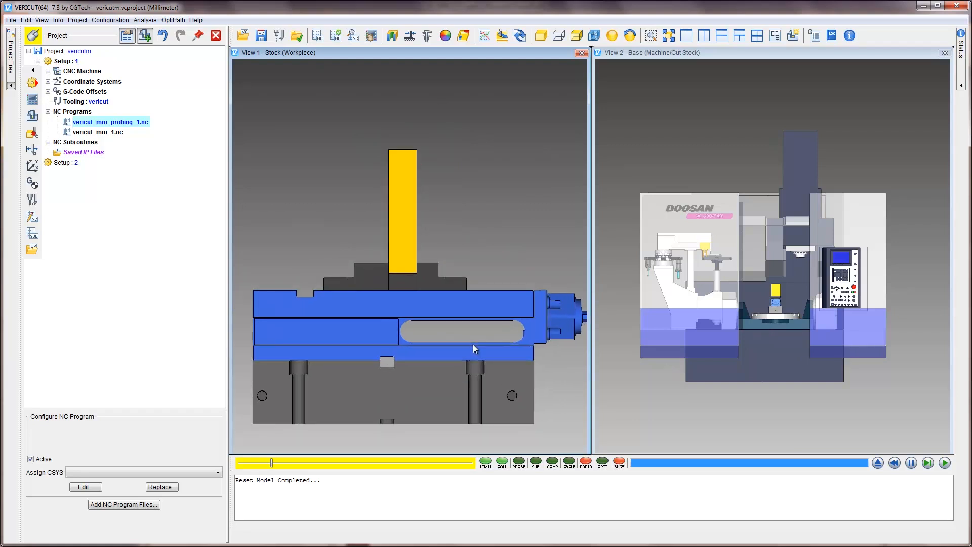
- Reposition the machine view and turn it away from the orthogonal orientation to look at the machine from an angle above
middle_drag(782, 322, 780, 348)
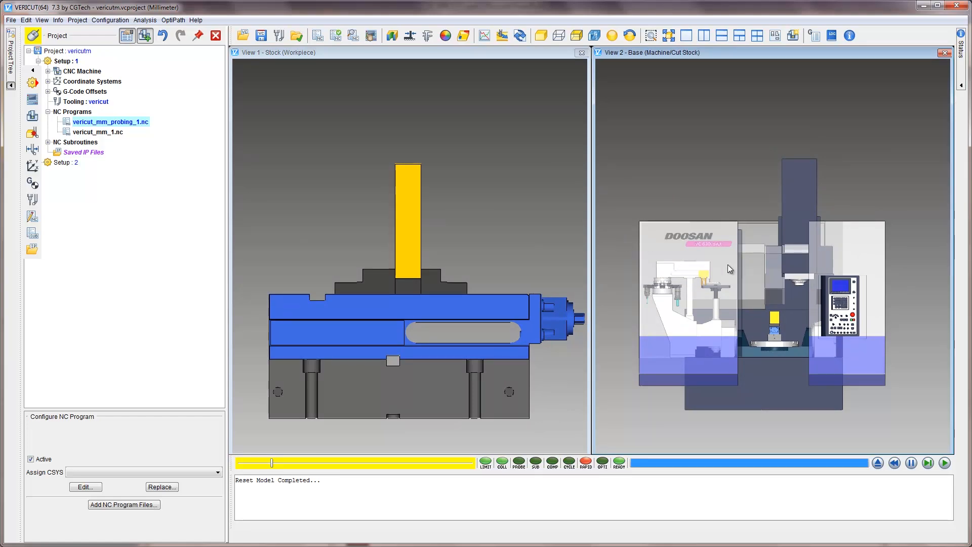
middle_drag(727, 265, 743, 286)
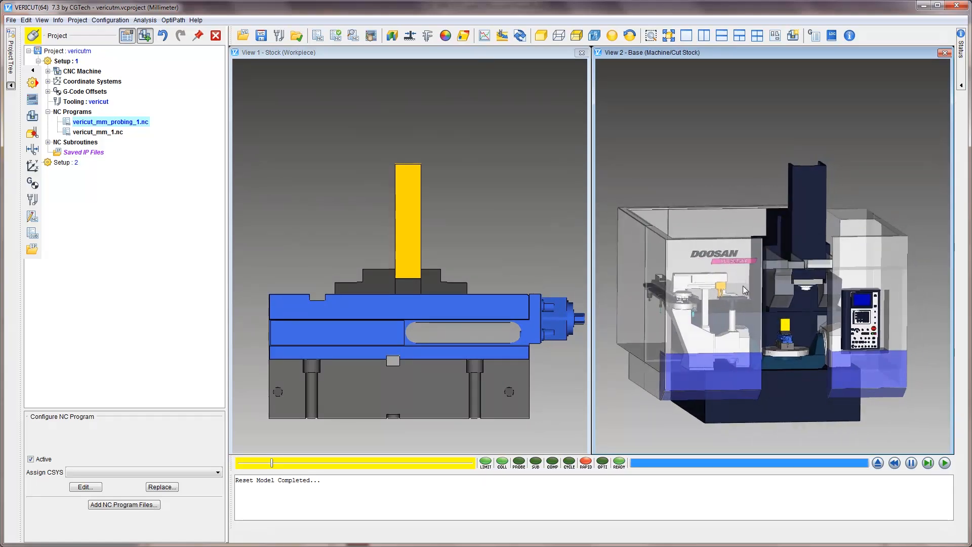